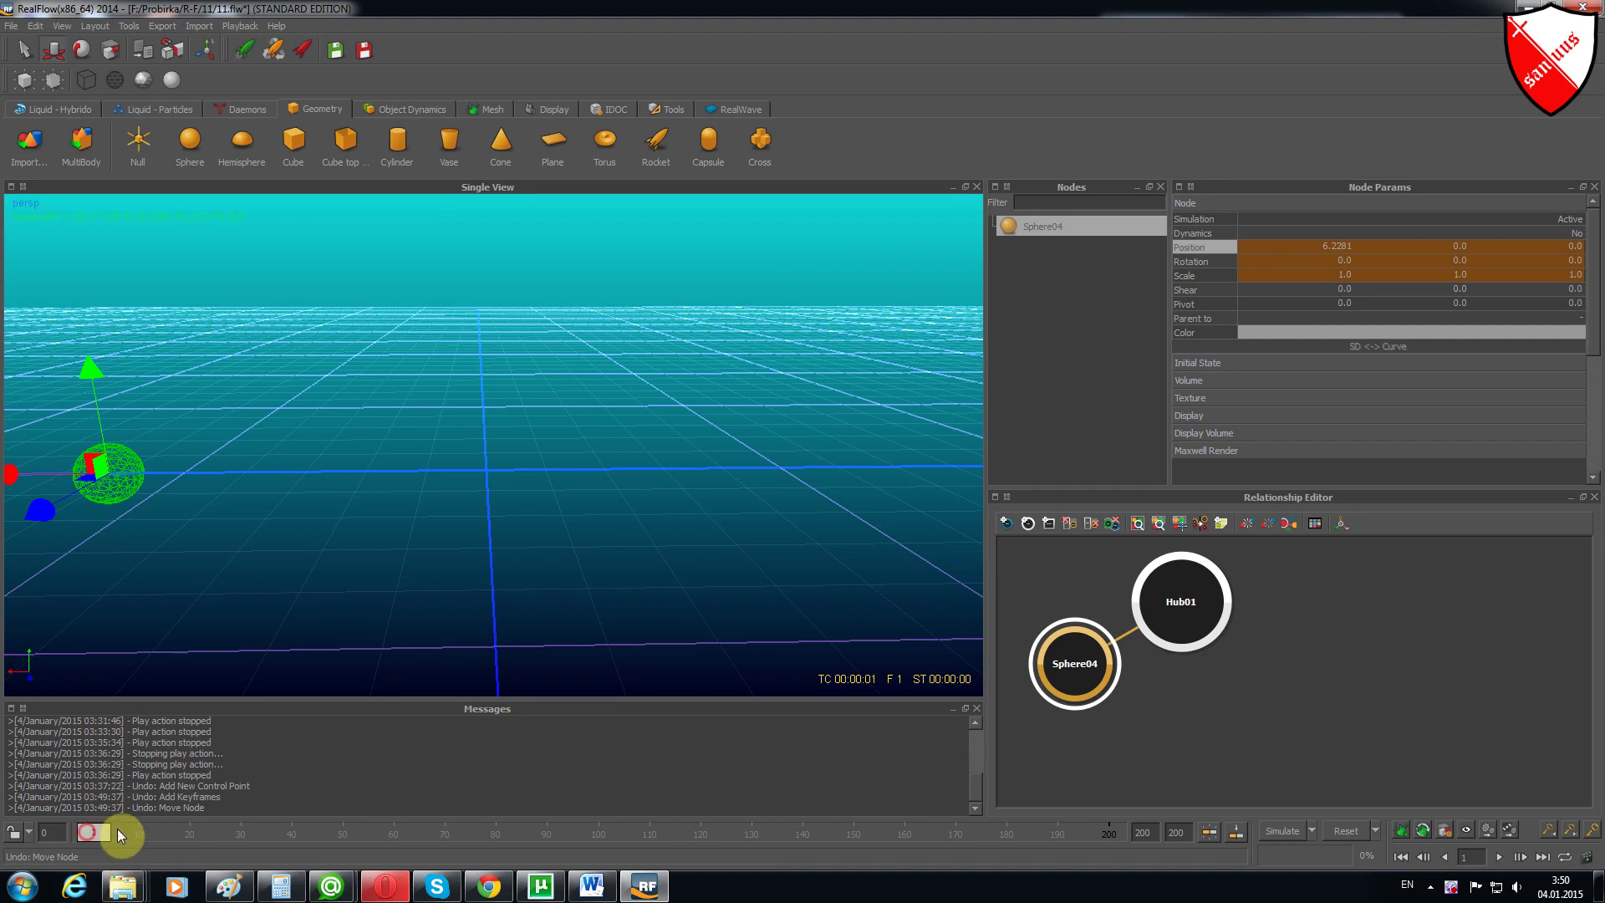
Move Sphere04 up at frame 50, down at frame 100, and up again at frame 150
{"action": "left_click_drag", "start_coordinate": [117, 829], "coordinate": [343, 831]}
{"action": "left_click_drag", "start_coordinate": [97, 465], "coordinate": [365, 261]}
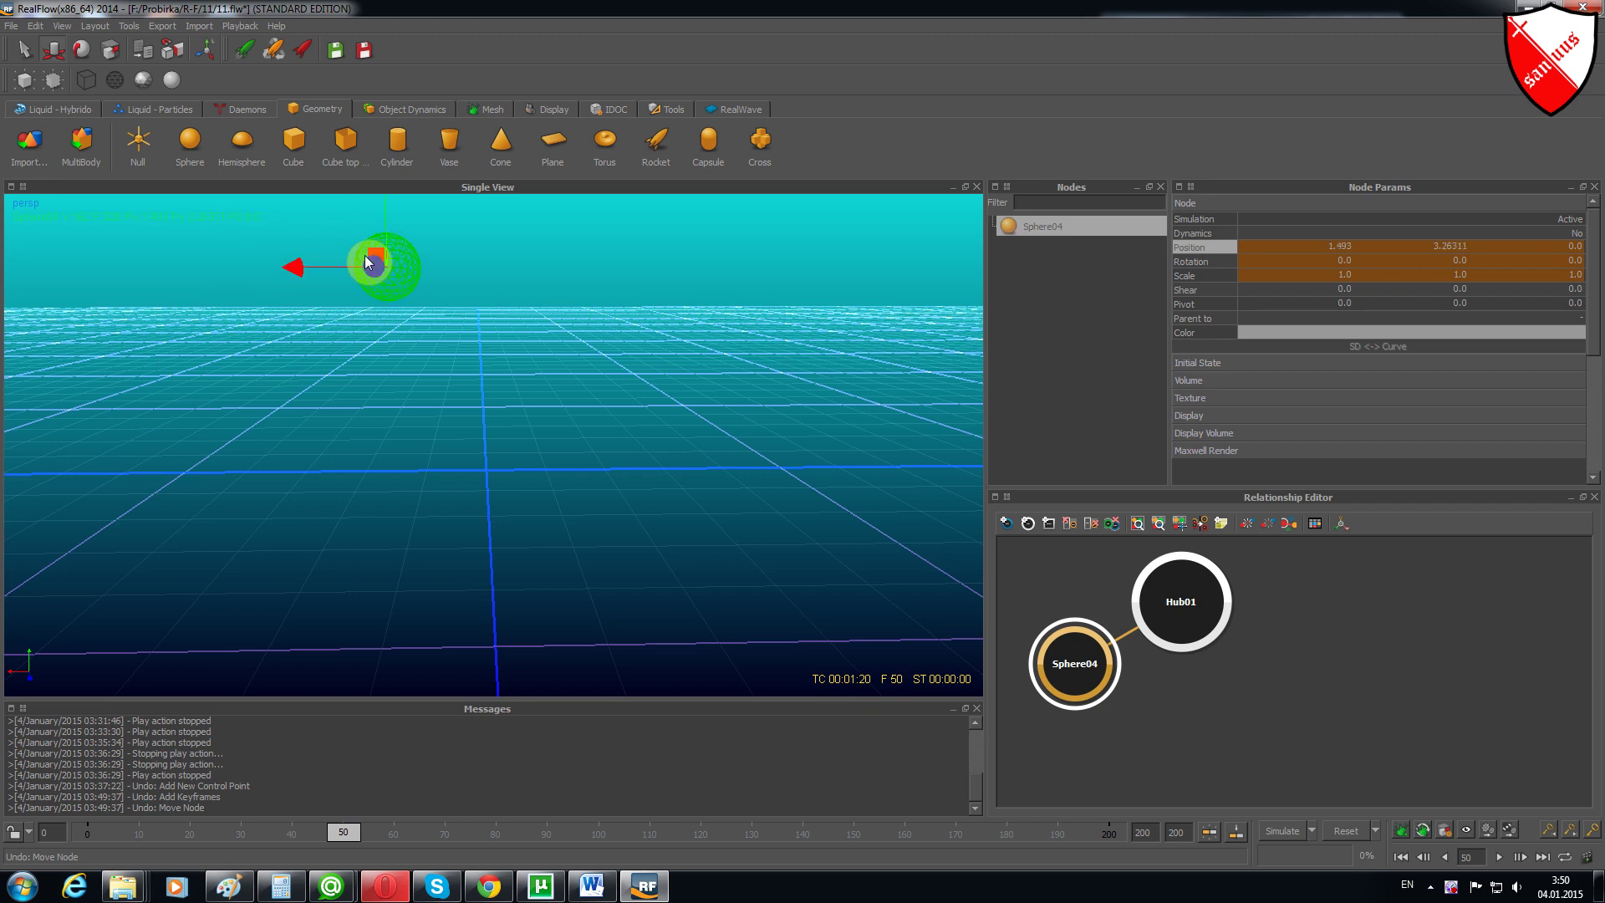
{"action": "mouse_move", "coordinate": [349, 834]}
{"action": "left_mouse_down"}
{"action": "mouse_move", "coordinate": [617, 836]}
{"action": "mouse_move", "coordinate": [599, 836]}
{"action": "left_mouse_up"}
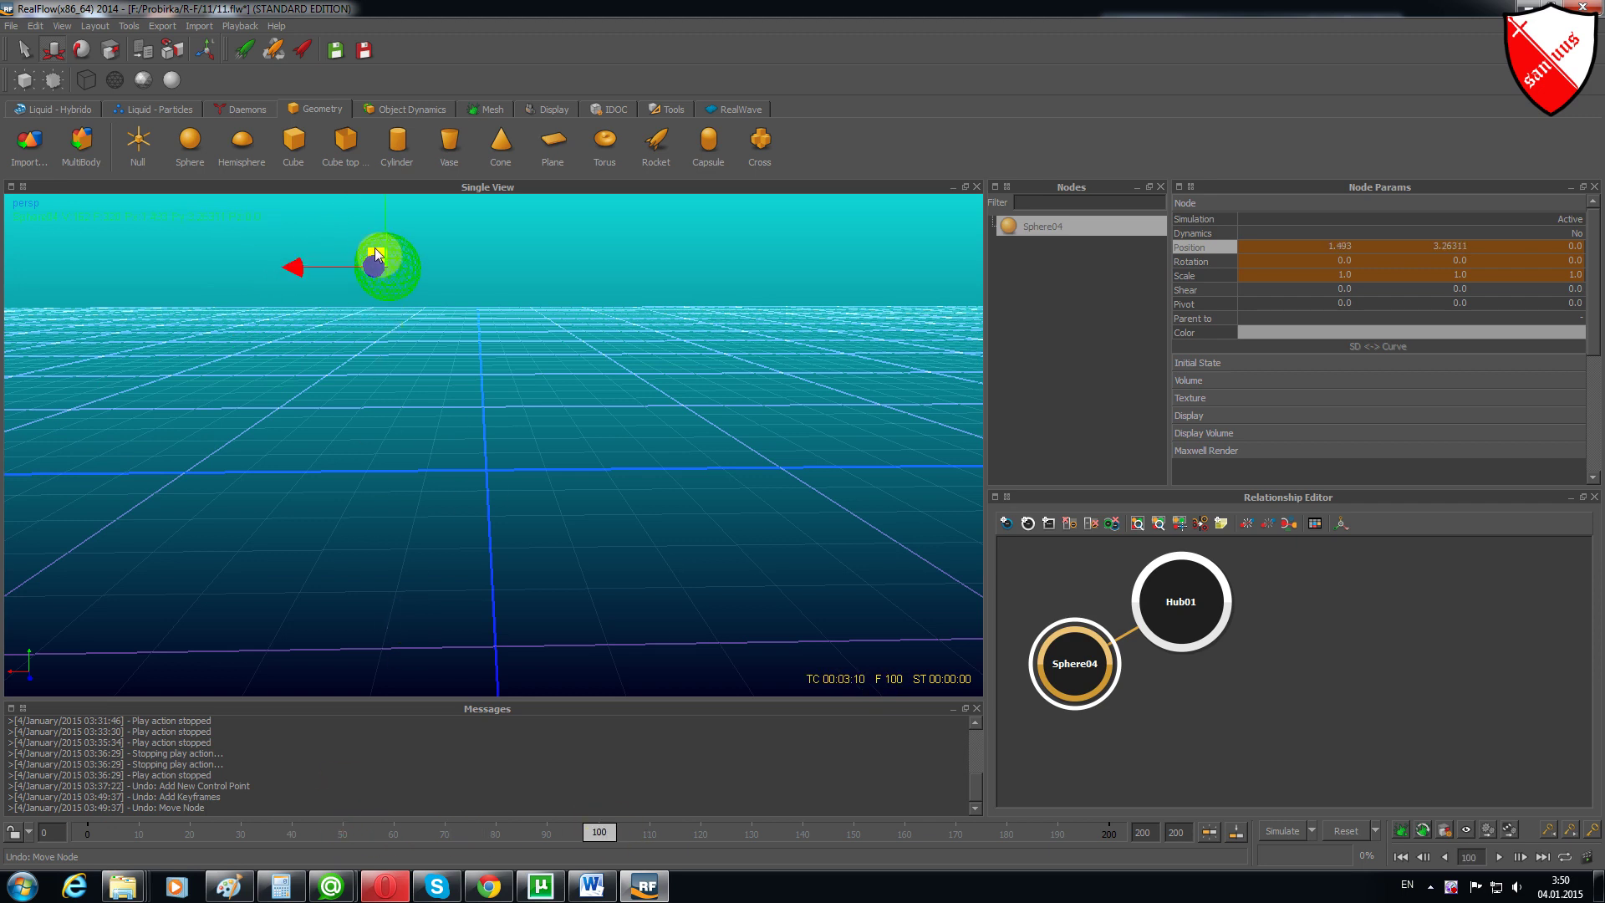
{"action": "left_click_drag", "start_coordinate": [376, 264], "coordinate": [522, 501]}
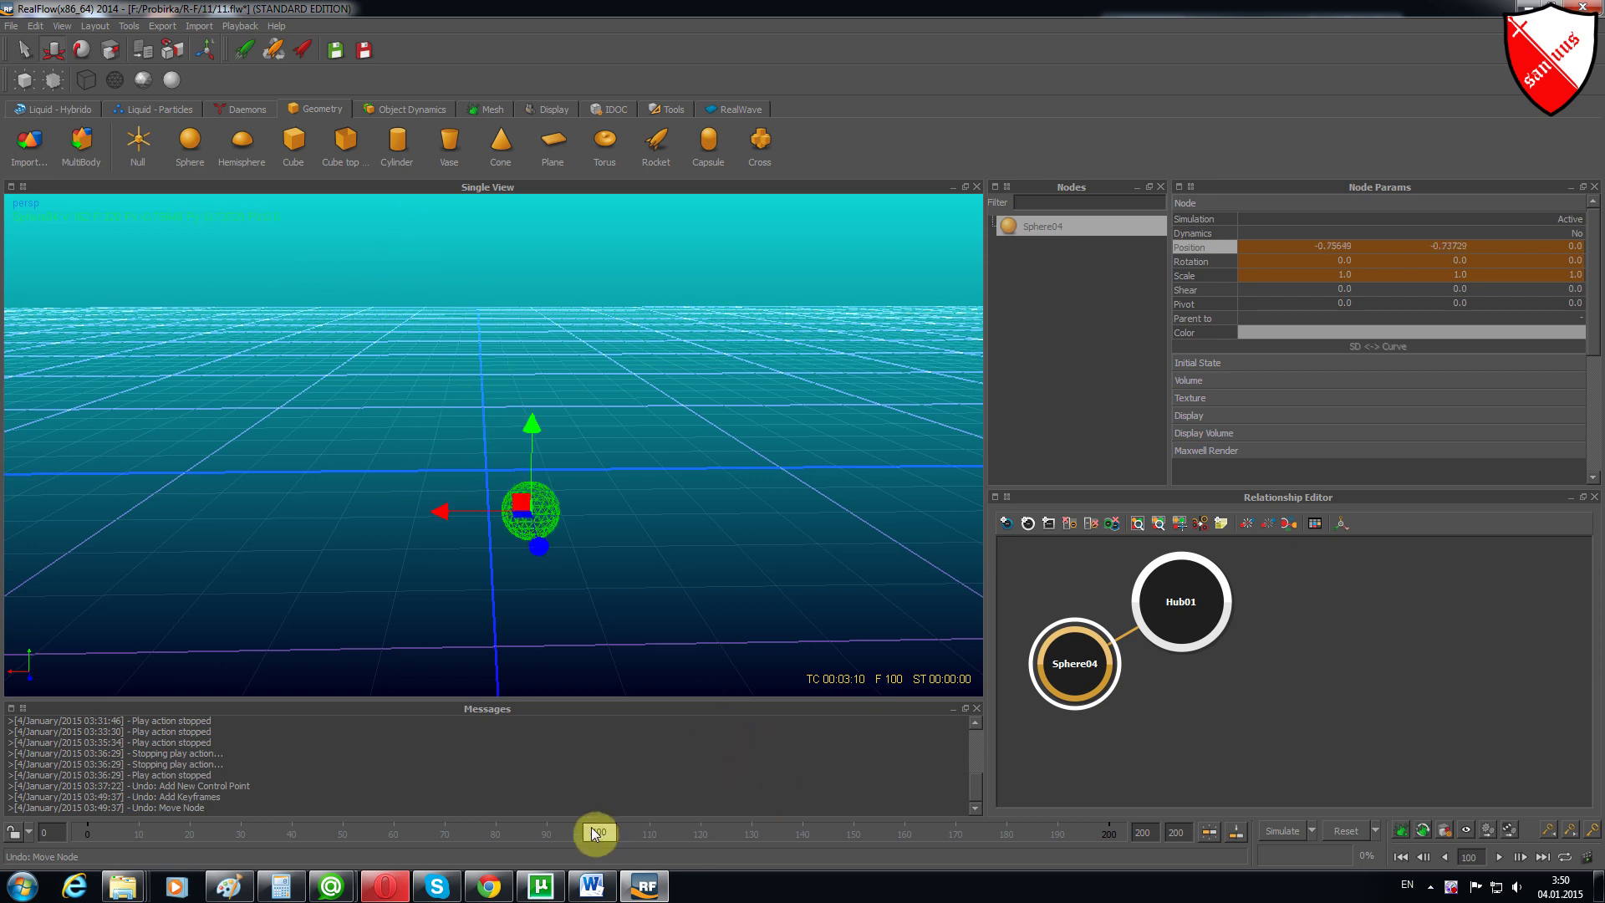
{"action": "left_click_drag", "start_coordinate": [599, 833], "coordinate": [859, 857]}
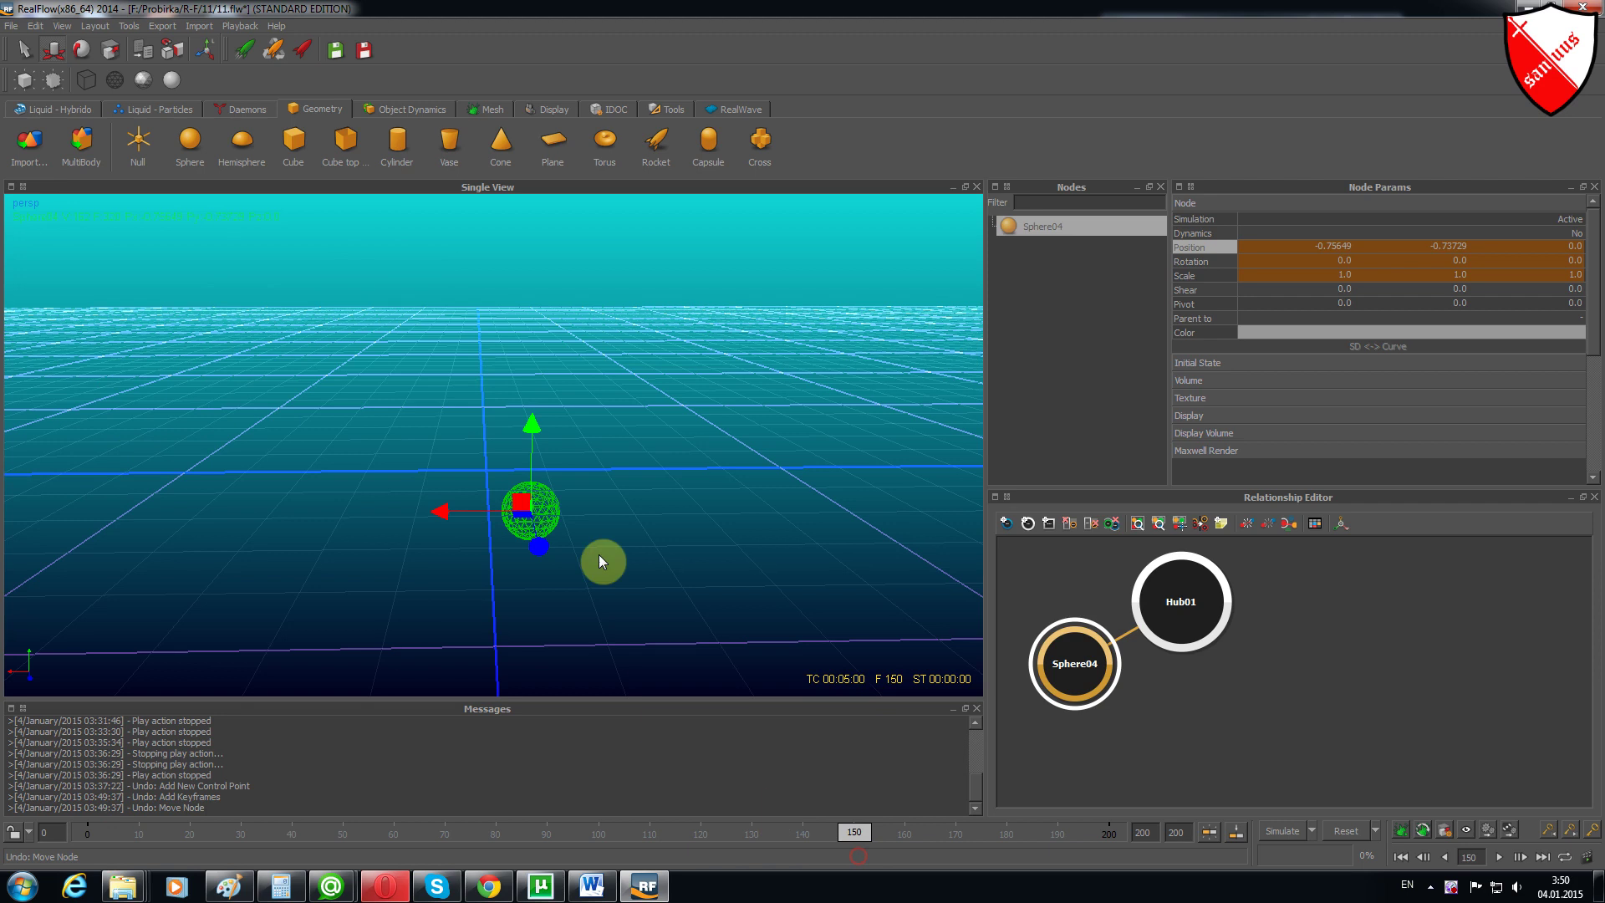
{"action": "left_click_drag", "start_coordinate": [523, 505], "coordinate": [829, 247]}
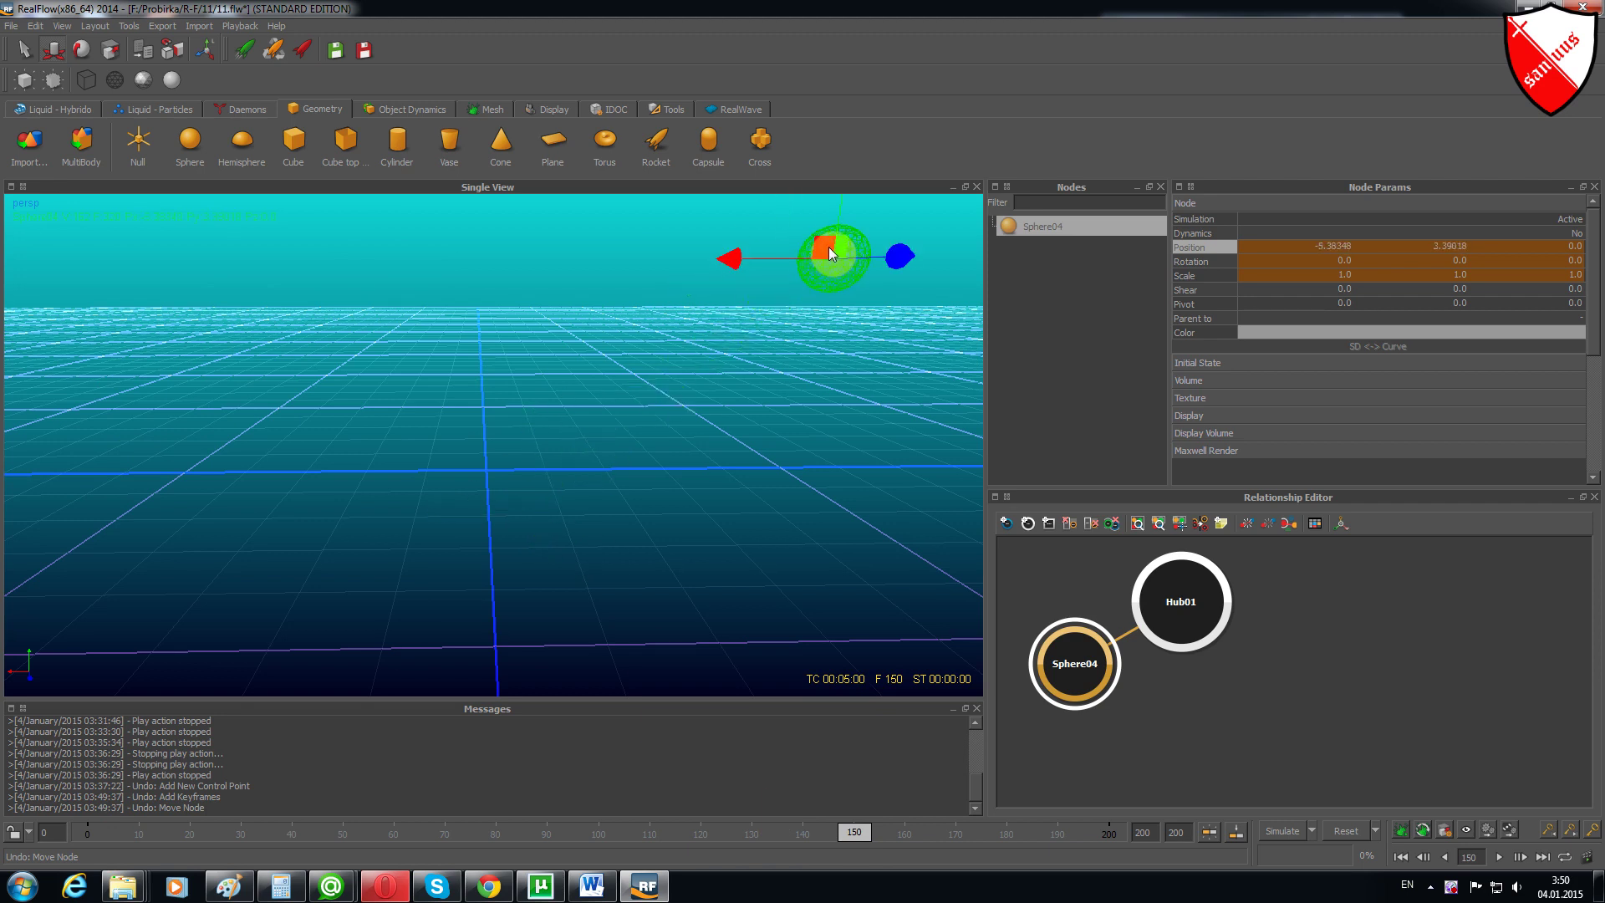
Play Sphere04's animation from frame 0, then stop and rewind to frame 0
{"action": "left_click", "coordinate": [1533, 624]}
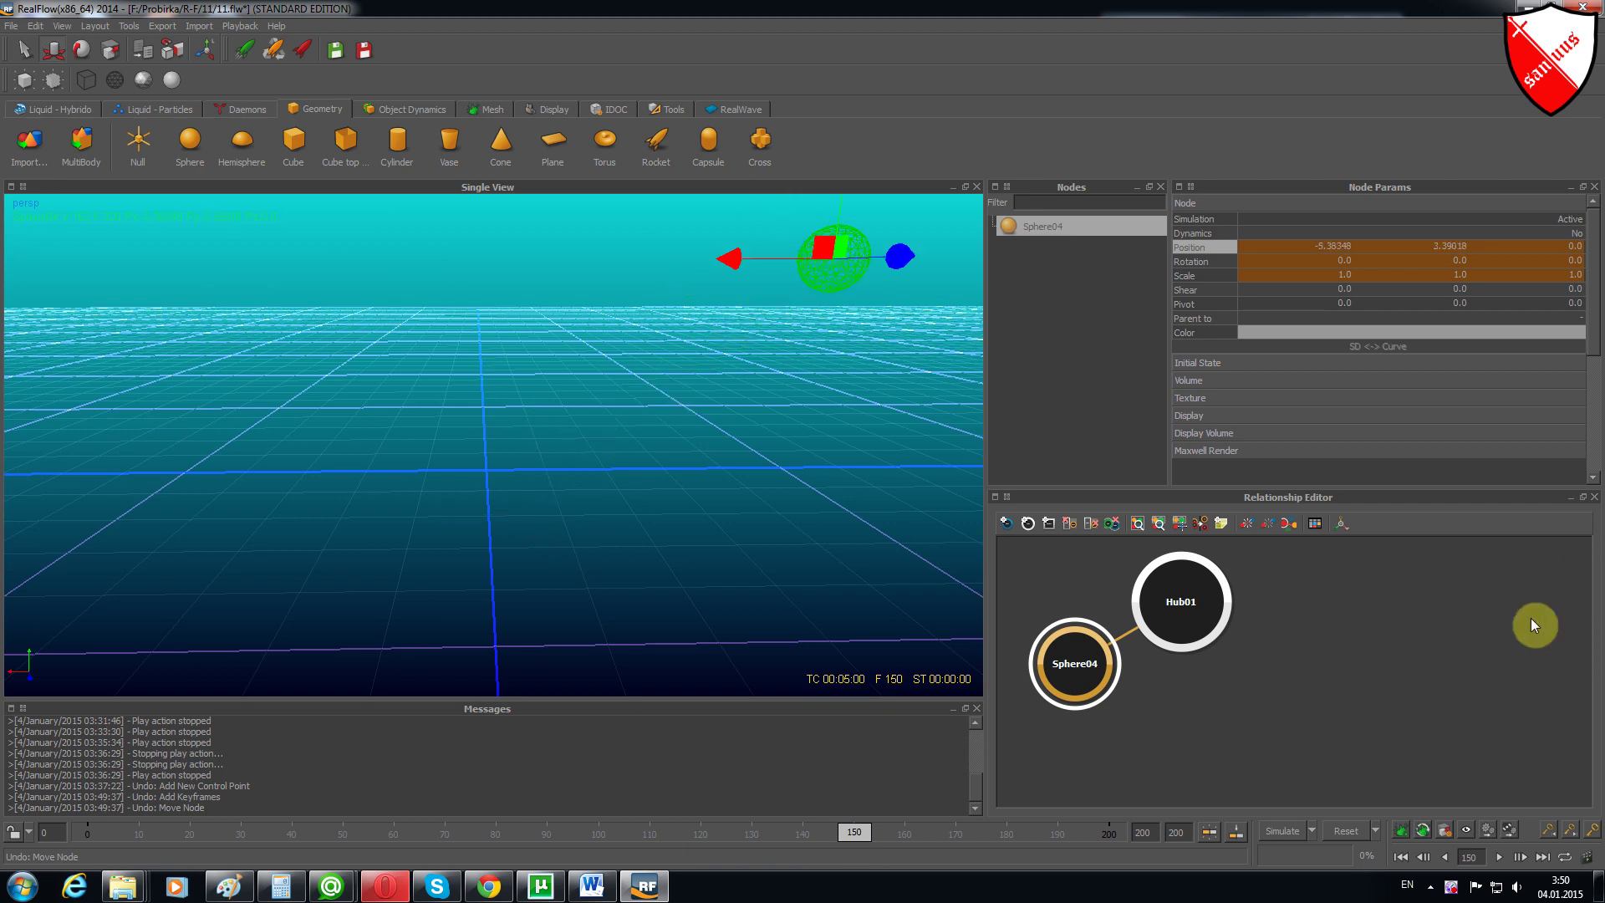
{"action": "left_click", "coordinate": [1401, 857]}
{"action": "left_click", "coordinate": [1497, 856]}
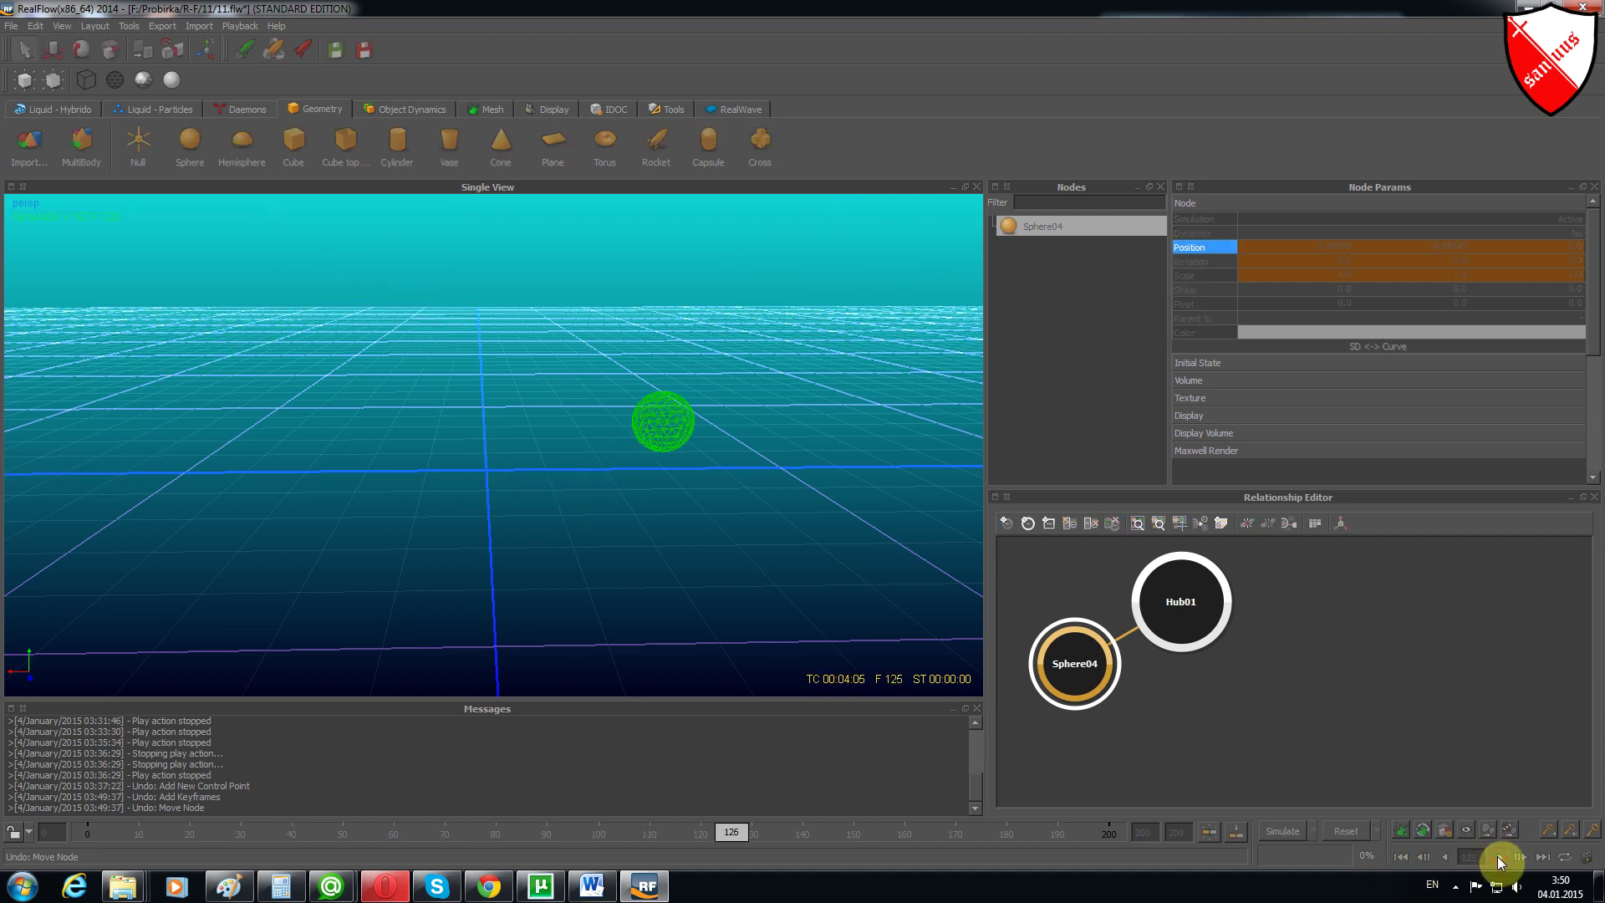
{"action": "left_click", "coordinate": [1497, 856]}
{"action": "left_click", "coordinate": [1400, 857]}
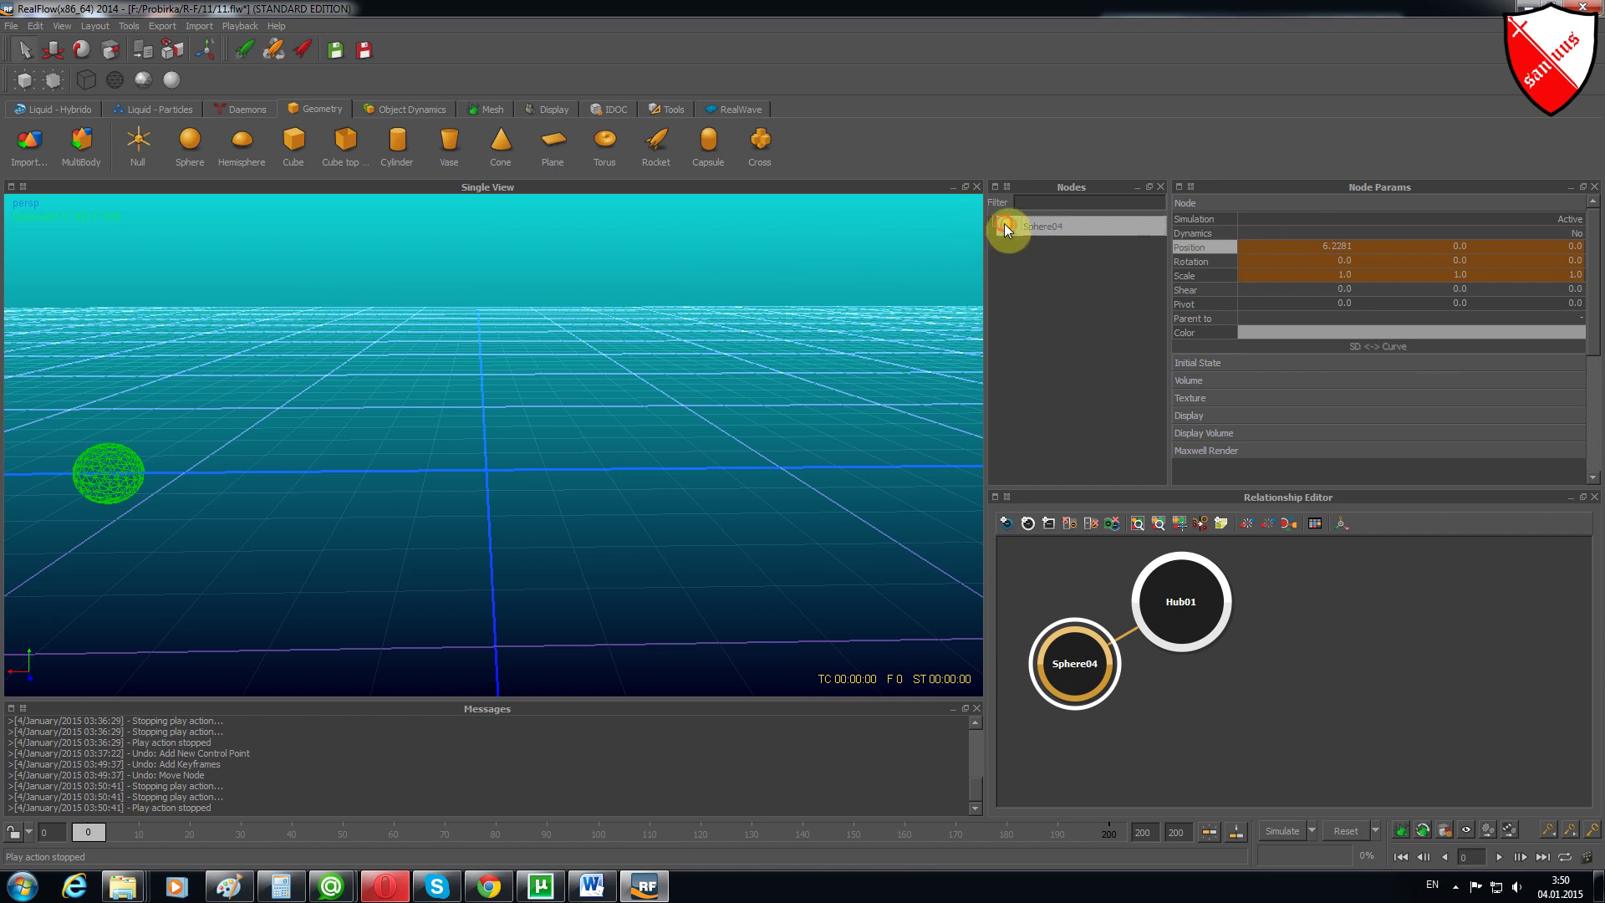
Bring up the right-click curve options on Sphere04's Position row in Node Params
{"action": "left_click", "coordinate": [1214, 203]}
{"action": "right_click", "coordinate": [1226, 246]}
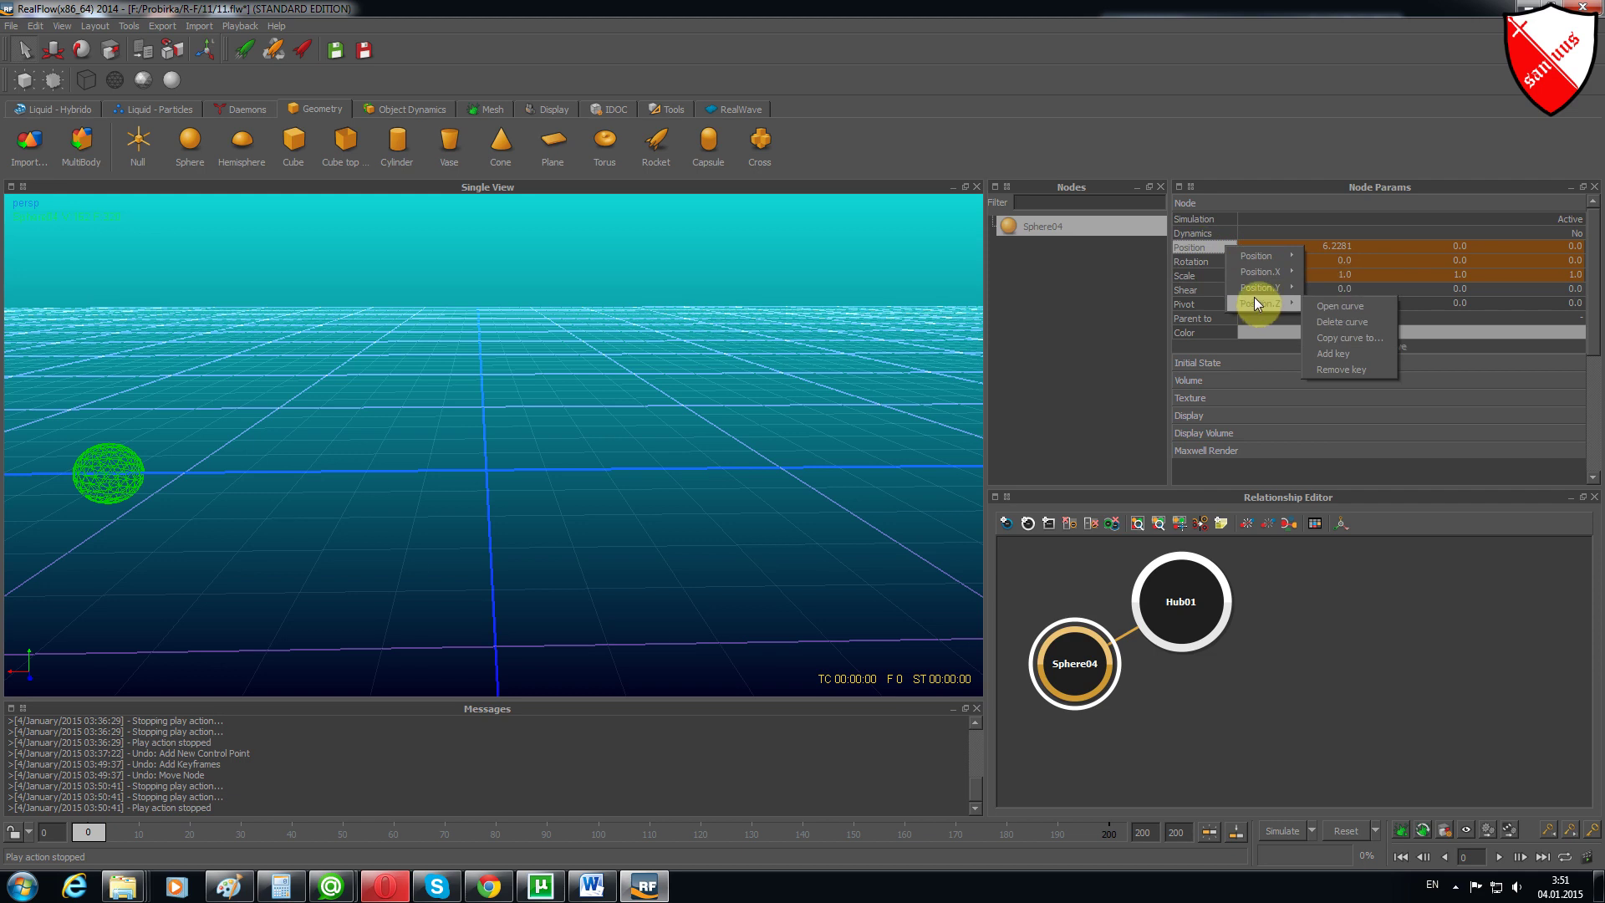
{"action": "mouse_move", "coordinate": [1261, 256]}
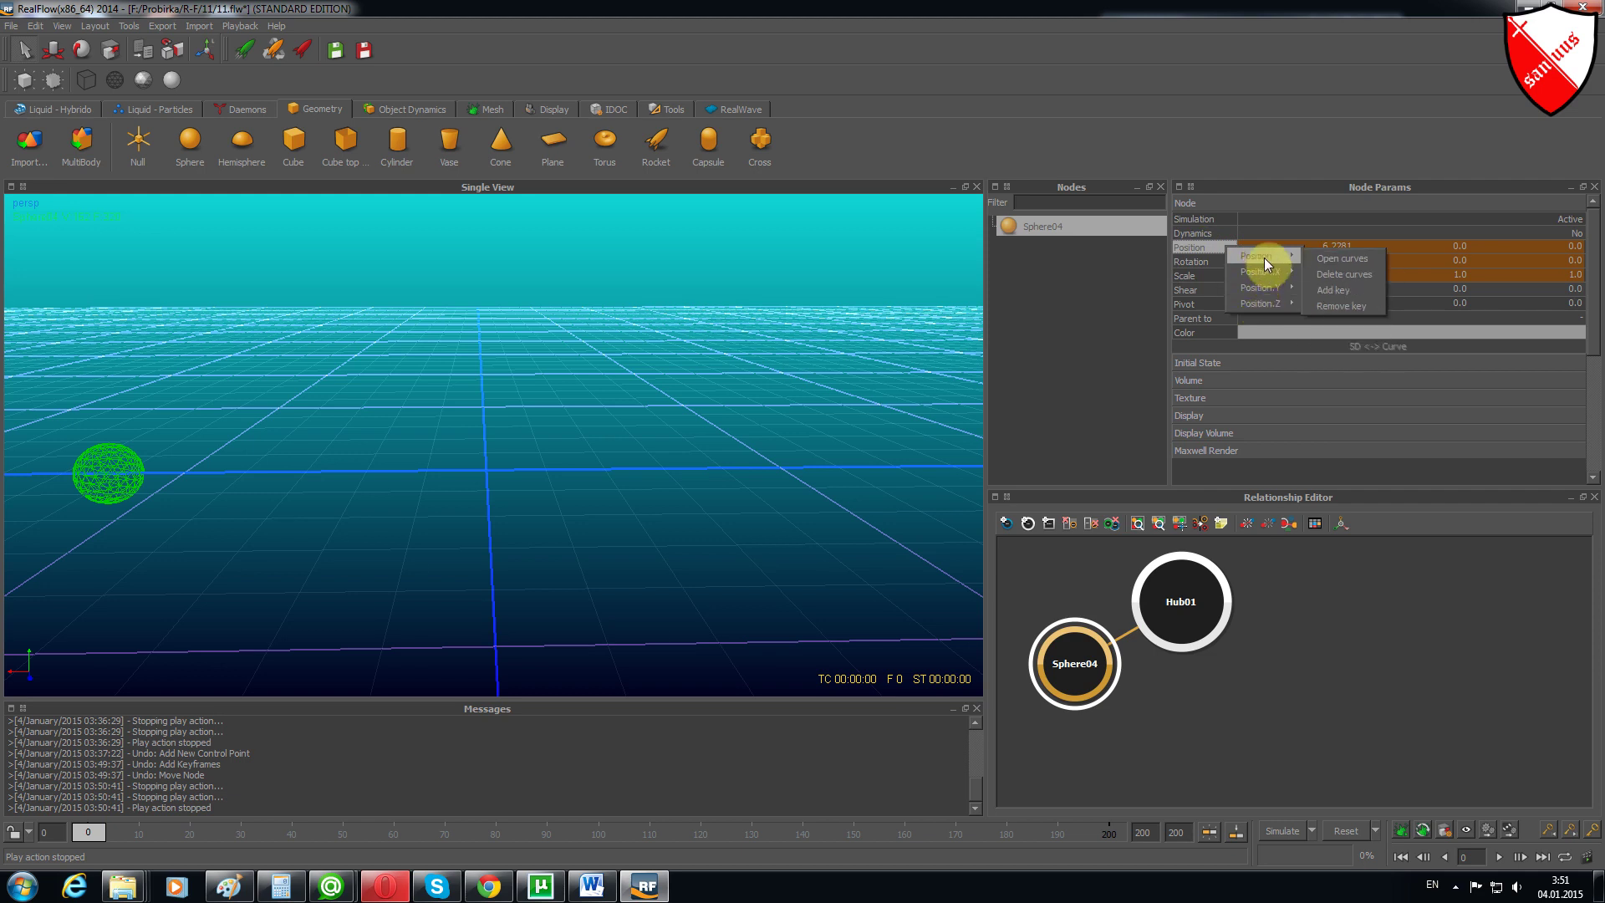
Open Sphere04's Position Y curve in the Curve Editor, zoom in, and box-select its four keys
{"action": "left_click", "coordinate": [1327, 258]}
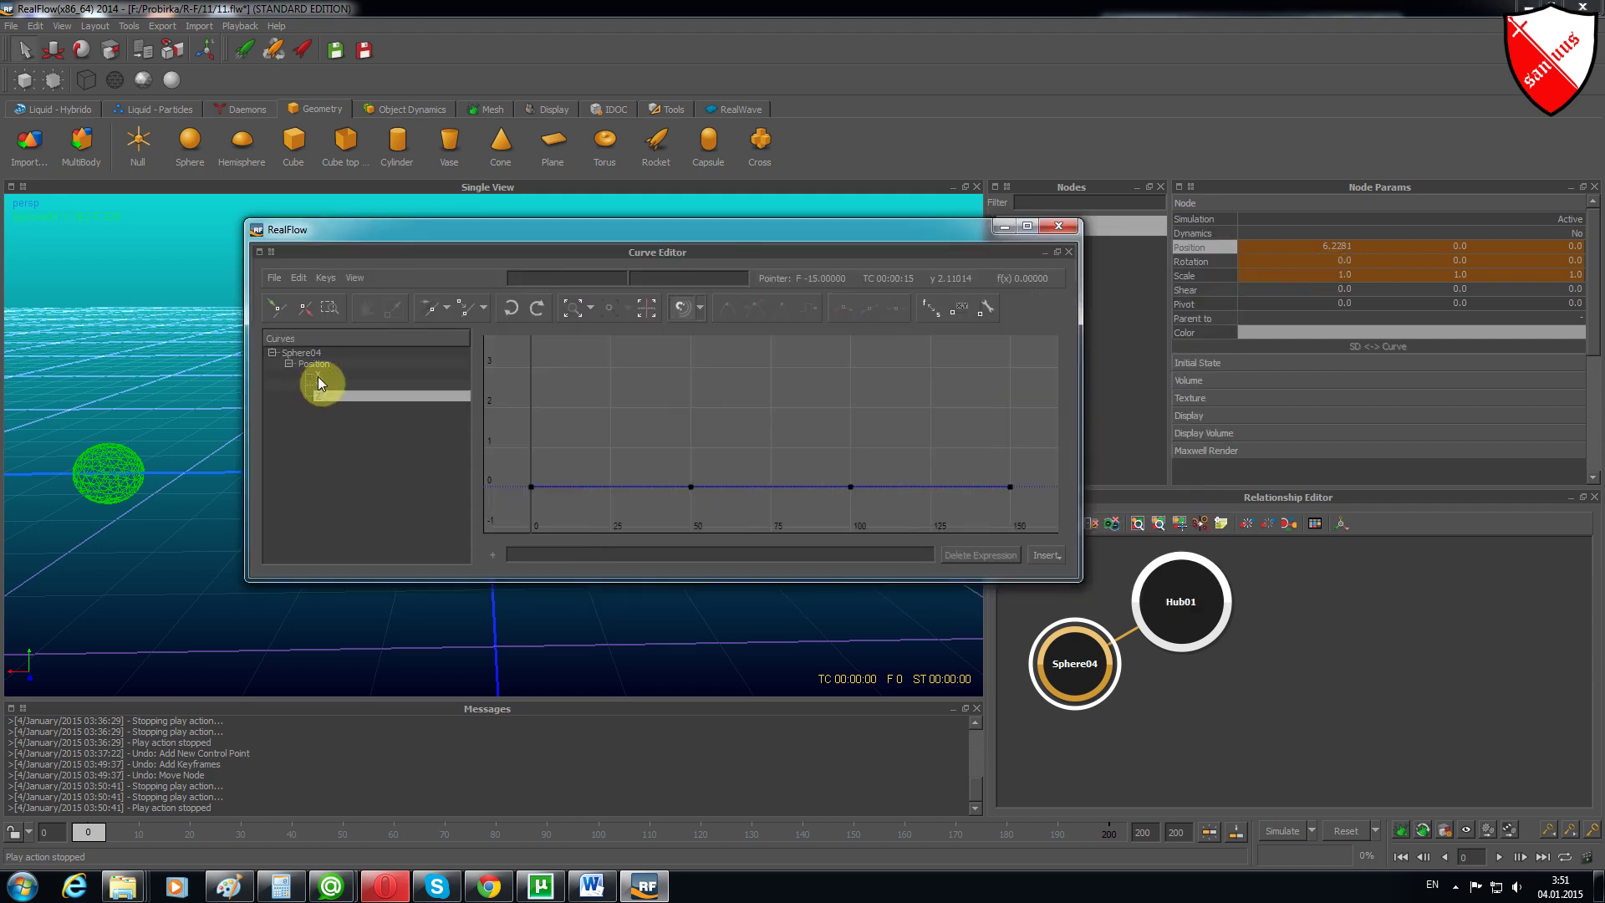
{"action": "left_click", "coordinate": [318, 376]}
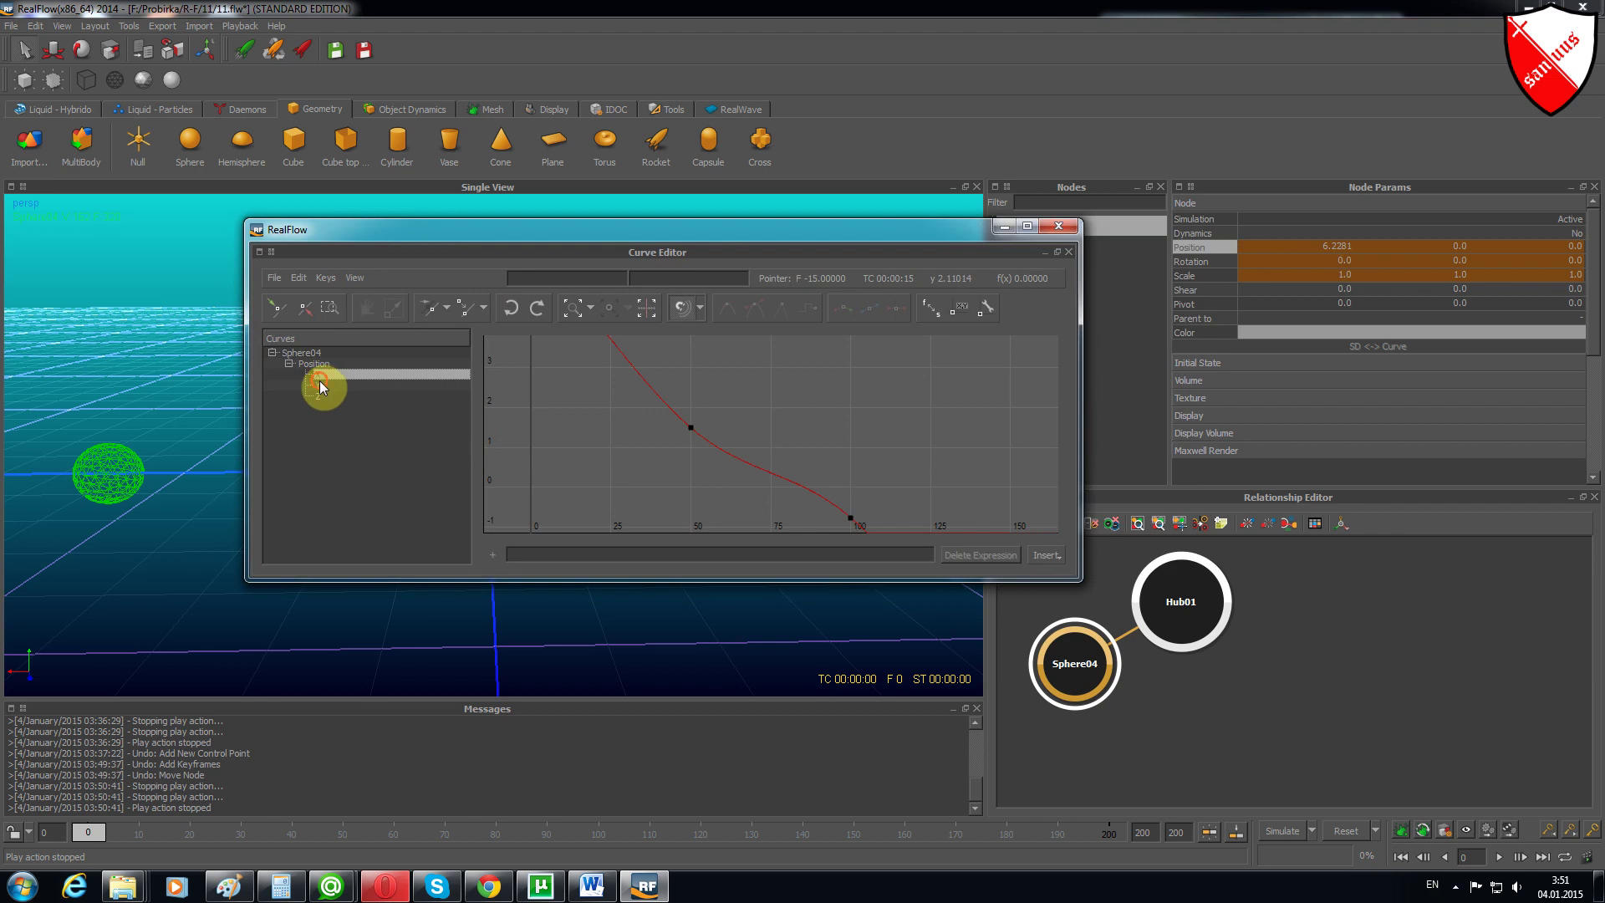
{"action": "left_click", "coordinate": [321, 385]}
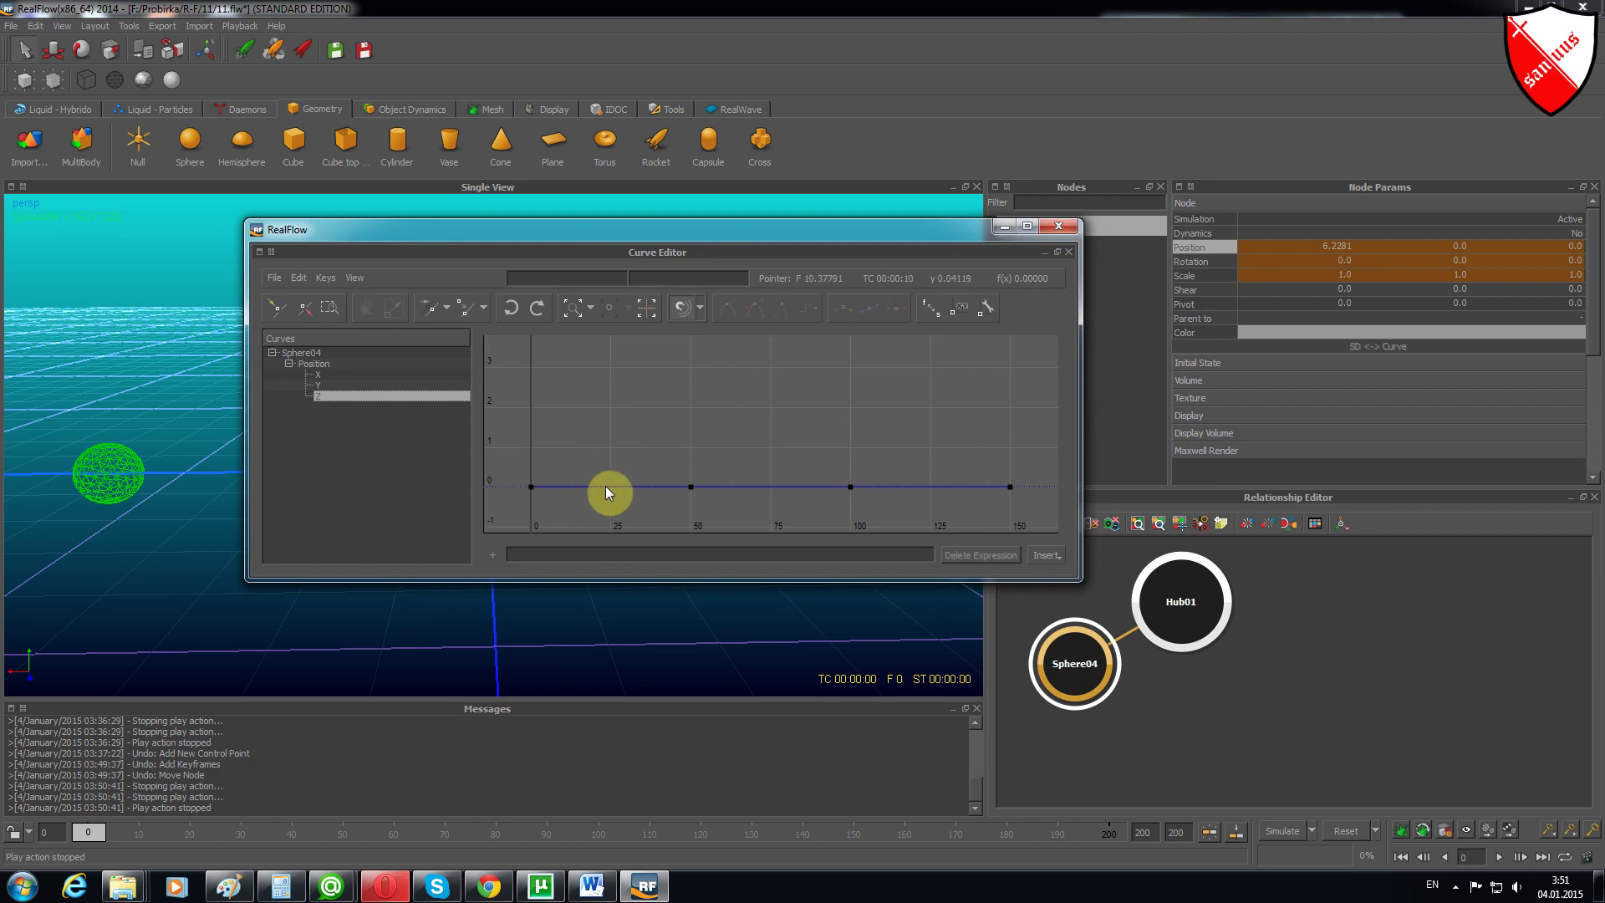
{"action": "left_click", "coordinate": [317, 386]}
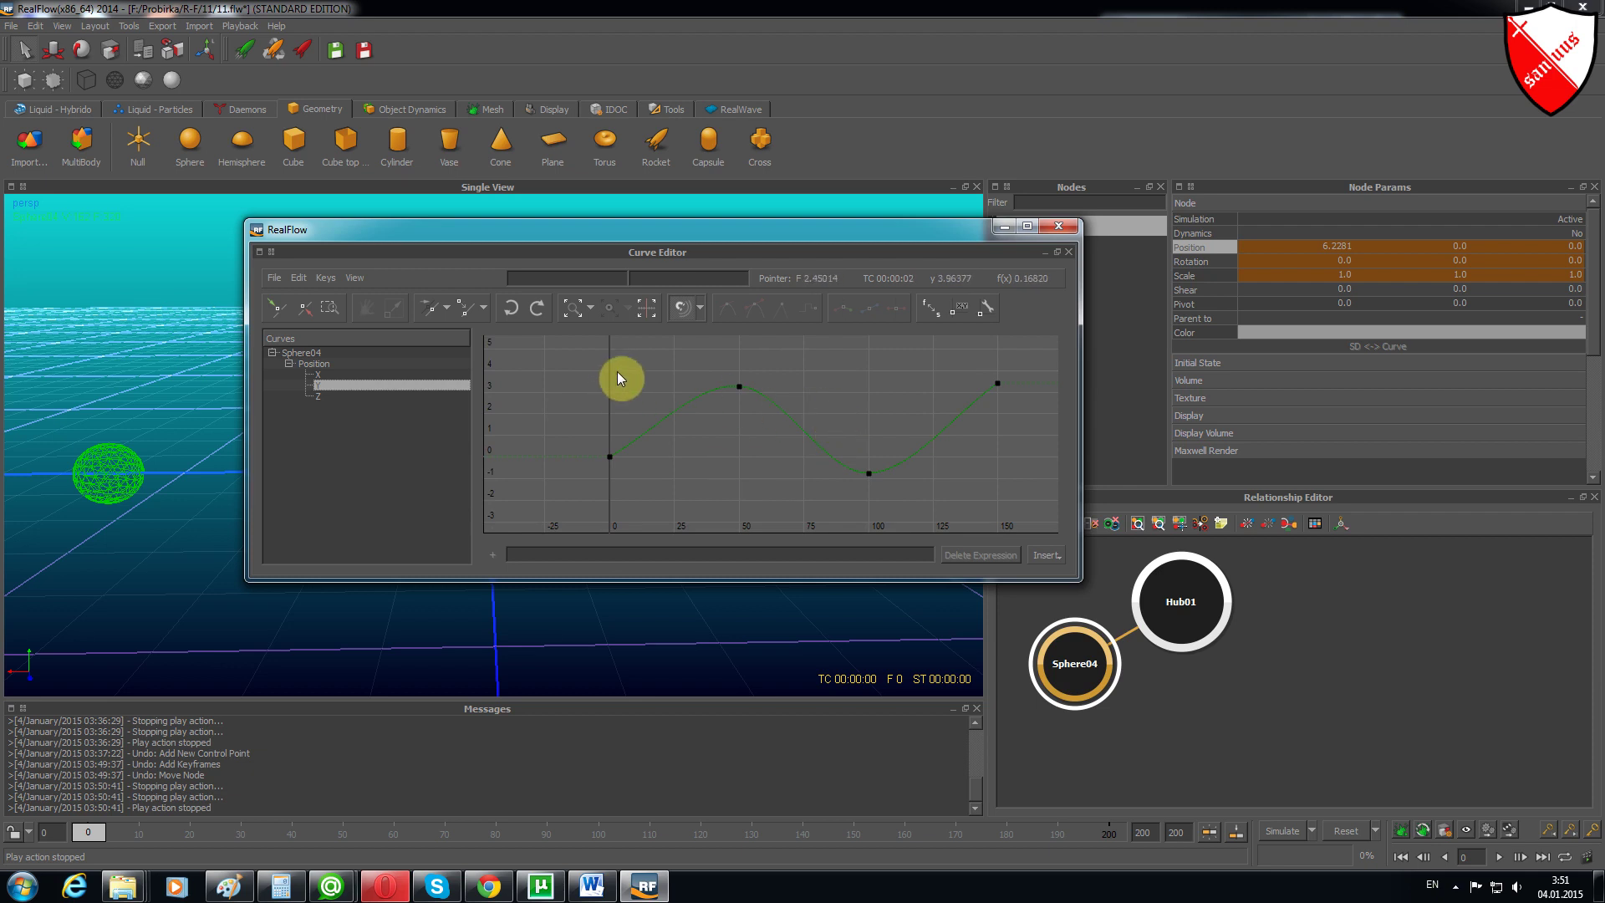
{"action": "mouse_move", "coordinate": [567, 387]}
{"action": "right_mouse_down", "text": "alt"}
{"action": "mouse_move", "coordinate": [562, 453]}
{"action": "mouse_move", "coordinate": [803, 434]}
{"action": "mouse_move", "coordinate": [925, 351]}
{"action": "mouse_move", "coordinate": [921, 455]}
{"action": "mouse_move", "coordinate": [551, 437]}
{"action": "mouse_move", "coordinate": [532, 254]}
{"action": "mouse_move", "coordinate": [583, 411]}
{"action": "mouse_move", "coordinate": [886, 429]}
{"action": "mouse_move", "coordinate": [1002, 288]}
{"action": "right_mouse_up", "text": "alt"}
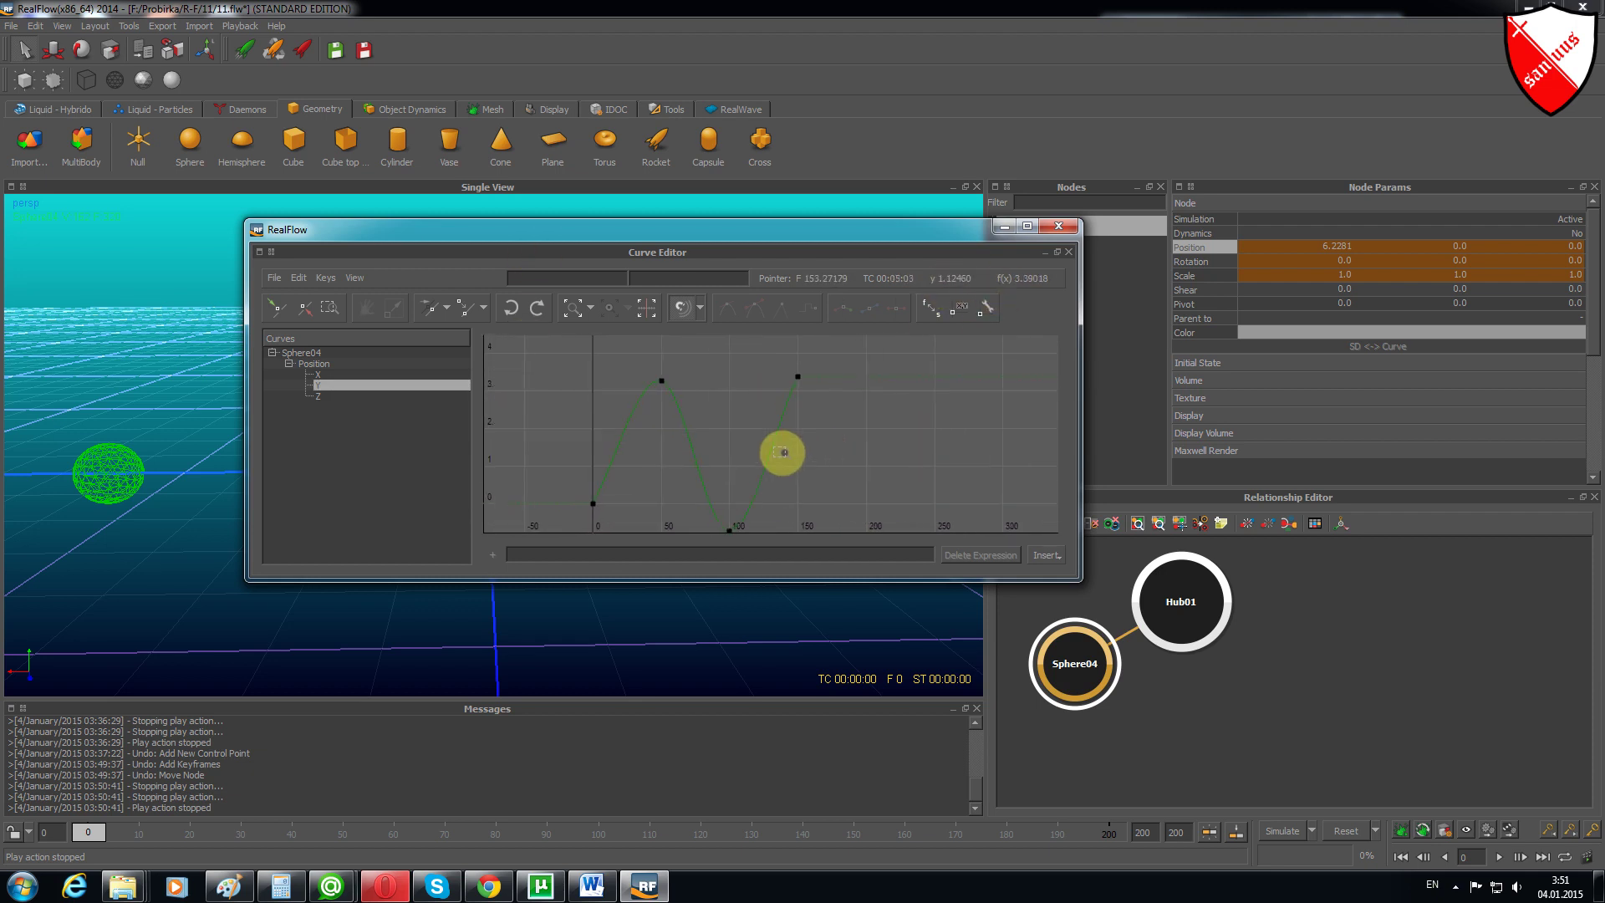
{"action": "mouse_move", "coordinate": [781, 451]}
{"action": "right_mouse_down", "text": "alt"}
{"action": "mouse_move", "coordinate": [598, 394]}
{"action": "mouse_move", "coordinate": [669, 403]}
{"action": "mouse_move", "coordinate": [664, 391]}
{"action": "right_mouse_up", "text": "alt"}
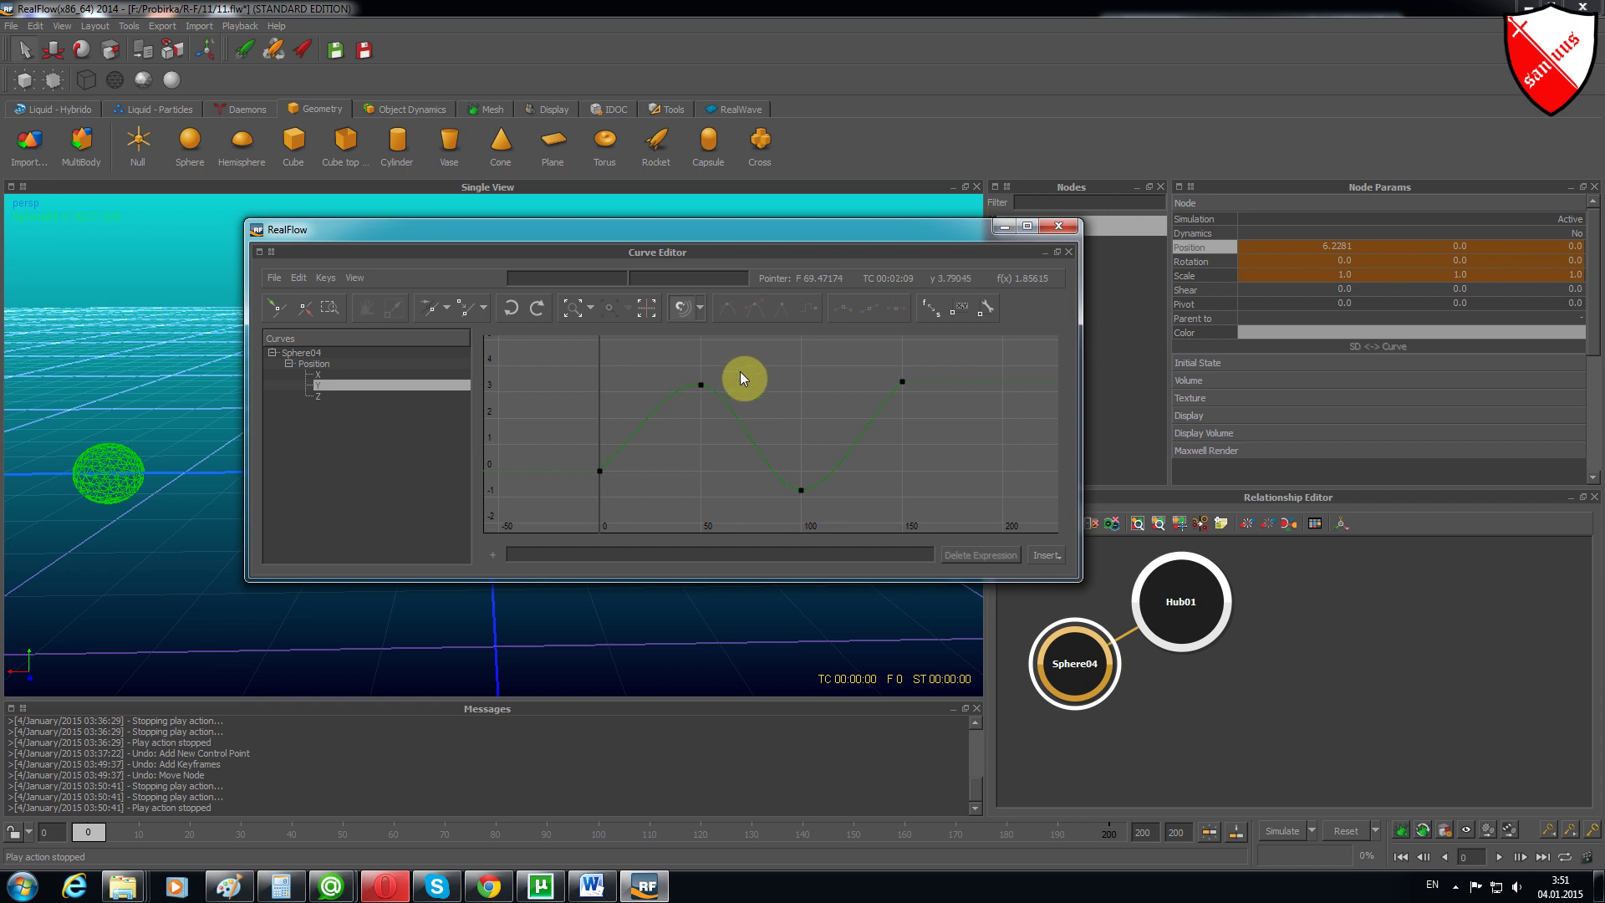
{"action": "left_click_drag", "start_coordinate": [564, 368], "coordinate": [952, 505]}
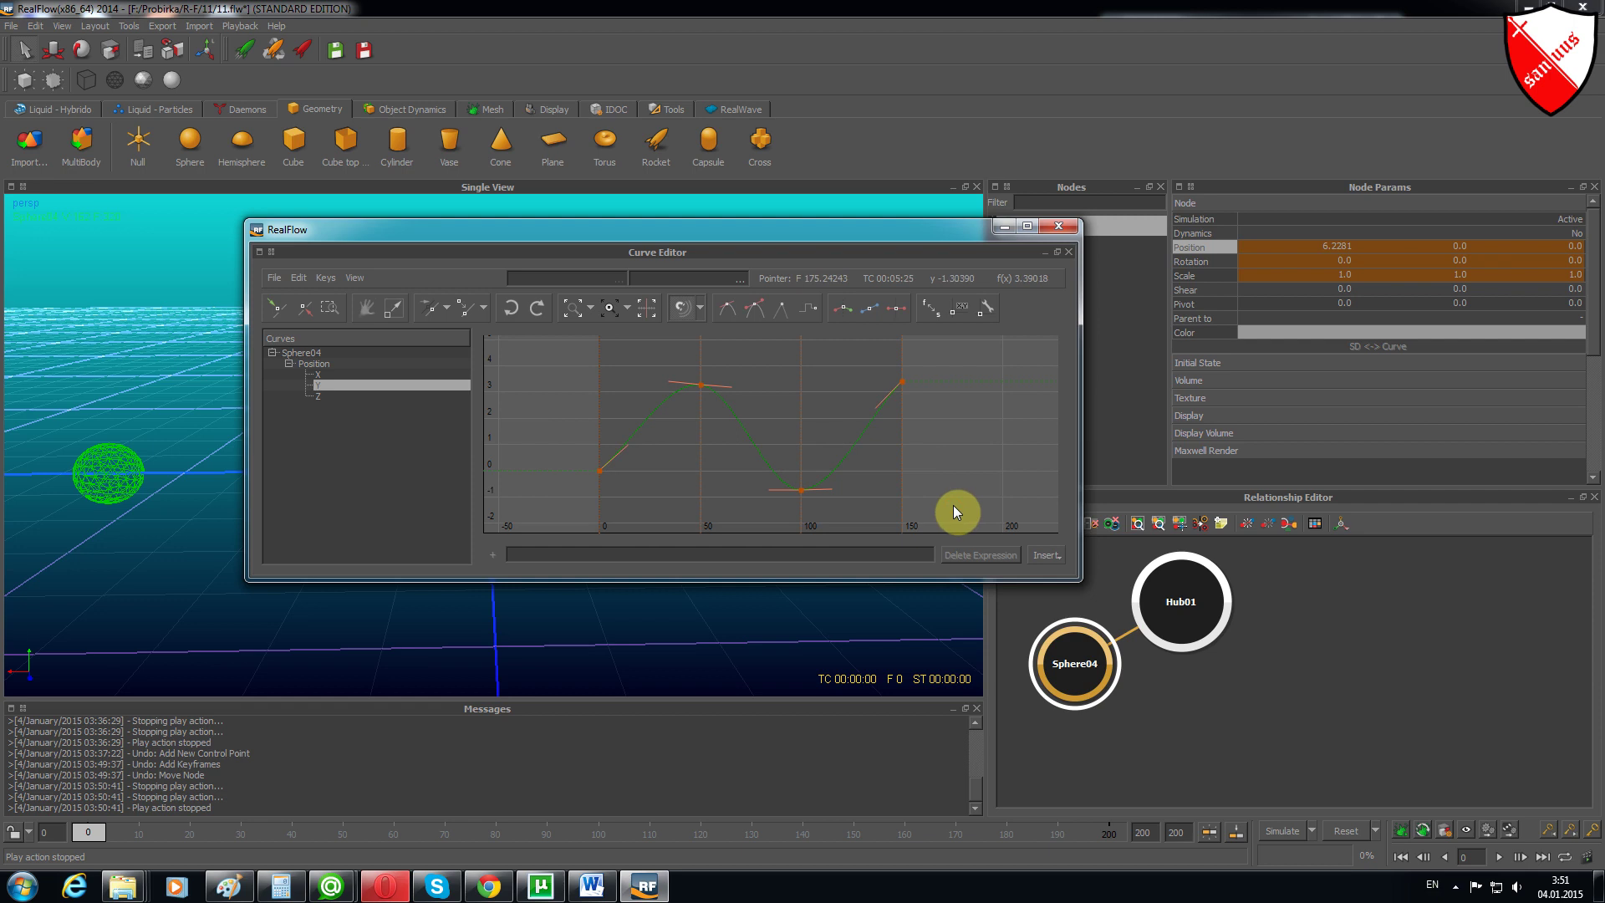
Try tangent types on the Y keys and tilt the frame-0 key's tangent steeply upward
{"action": "left_click", "coordinate": [749, 313]}
{"action": "left_click", "coordinate": [770, 314]}
{"action": "left_click", "coordinate": [760, 314]}
{"action": "left_click", "coordinate": [734, 313]}
{"action": "left_click", "coordinate": [744, 316]}
{"action": "left_click", "coordinate": [543, 465]}
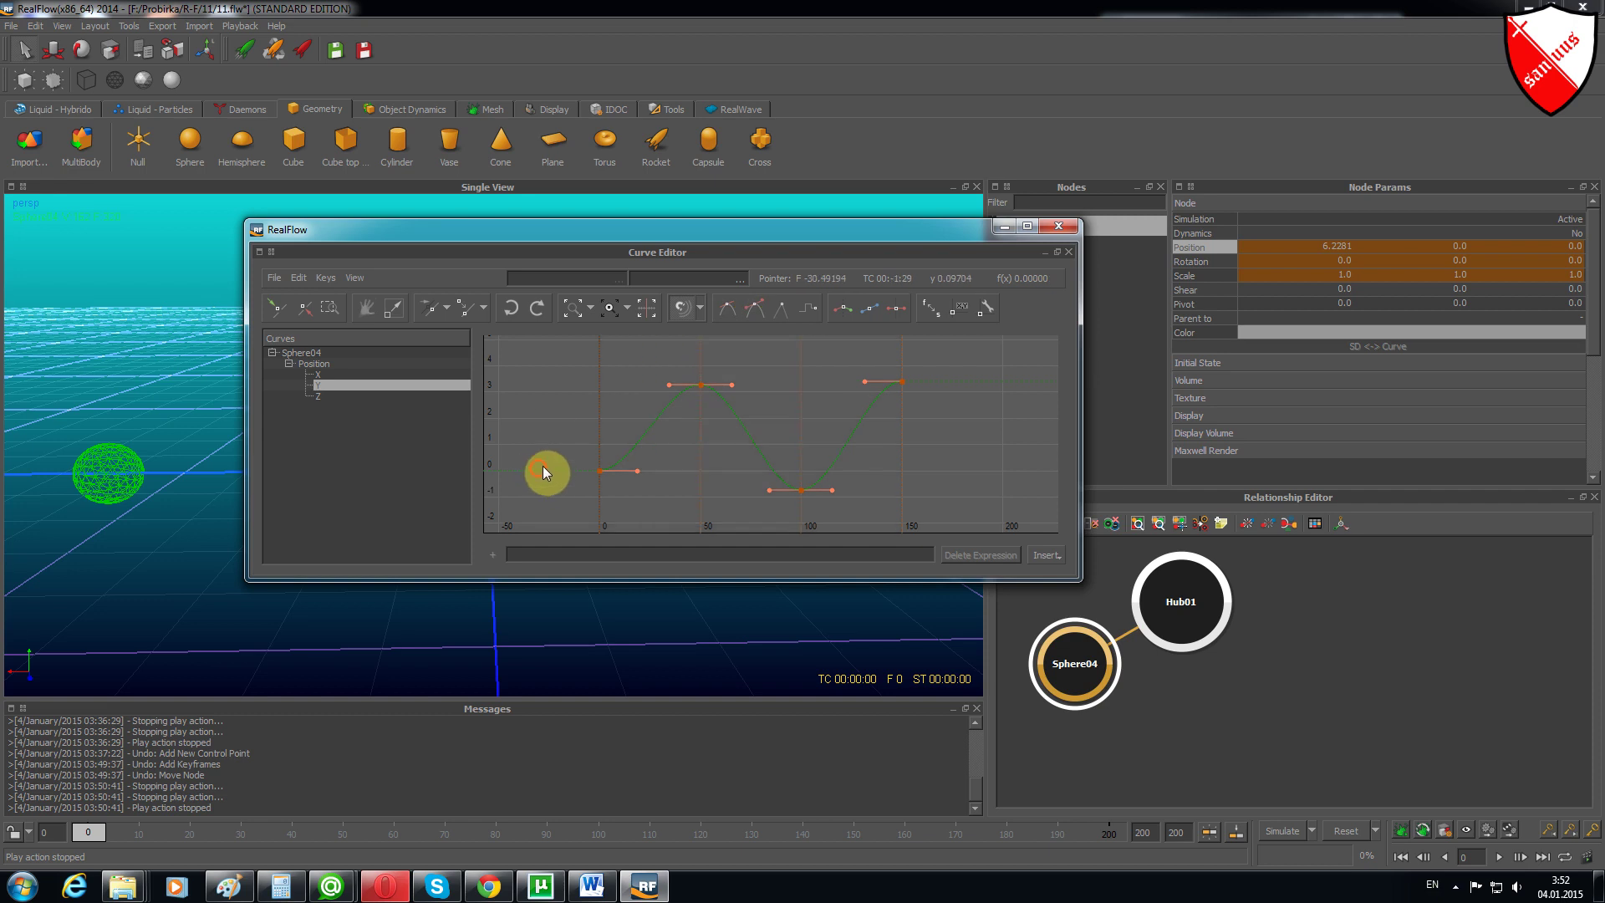
{"action": "left_click", "coordinate": [600, 471]}
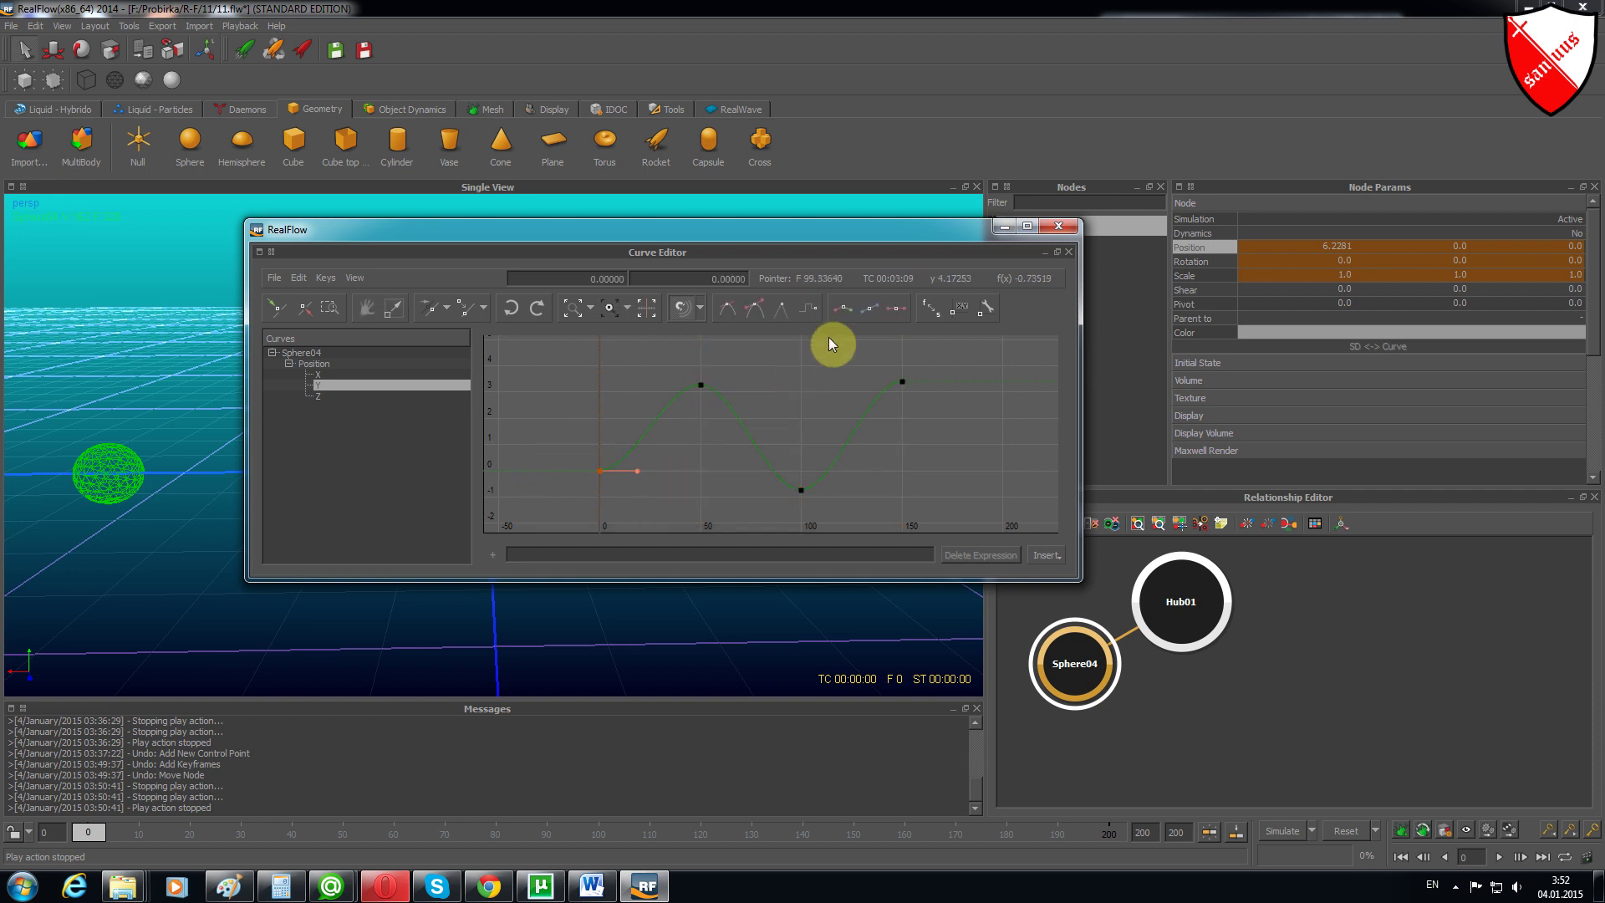
{"action": "left_click", "coordinate": [846, 309]}
{"action": "left_click", "coordinate": [844, 309]}
{"action": "mouse_move", "coordinate": [637, 472]}
{"action": "left_mouse_down"}
{"action": "mouse_move", "coordinate": [607, 418]}
{"action": "mouse_move", "coordinate": [633, 454]}
{"action": "left_mouse_up"}
Move the frame-50 key to frame 30 and set its value to 3
{"action": "mouse_move", "coordinate": [702, 386]}
{"action": "left_mouse_down"}
{"action": "mouse_move", "coordinate": [699, 425]}
{"action": "mouse_move", "coordinate": [747, 424]}
{"action": "mouse_move", "coordinate": [627, 422]}
{"action": "mouse_move", "coordinate": [658, 417]}
{"action": "mouse_move", "coordinate": [645, 484]}
{"action": "mouse_move", "coordinate": [655, 387]}
{"action": "mouse_move", "coordinate": [663, 423]}
{"action": "mouse_move", "coordinate": [678, 398]}
{"action": "mouse_move", "coordinate": [693, 403]}
{"action": "left_mouse_up"}
{"action": "left_click_drag", "start_coordinate": [581, 285], "coordinate": [640, 279]}
{"action": "type", "text": "5"}
{"action": "key", "text": "Return"}
{"action": "left_click_drag", "start_coordinate": [707, 286], "coordinate": [747, 286]}
{"action": "type", "text": "3"}
{"action": "key", "text": "Return"}
Fit the Y curve in the graph, remove a control point, then undo the deletion
{"action": "left_click", "coordinate": [610, 310]}
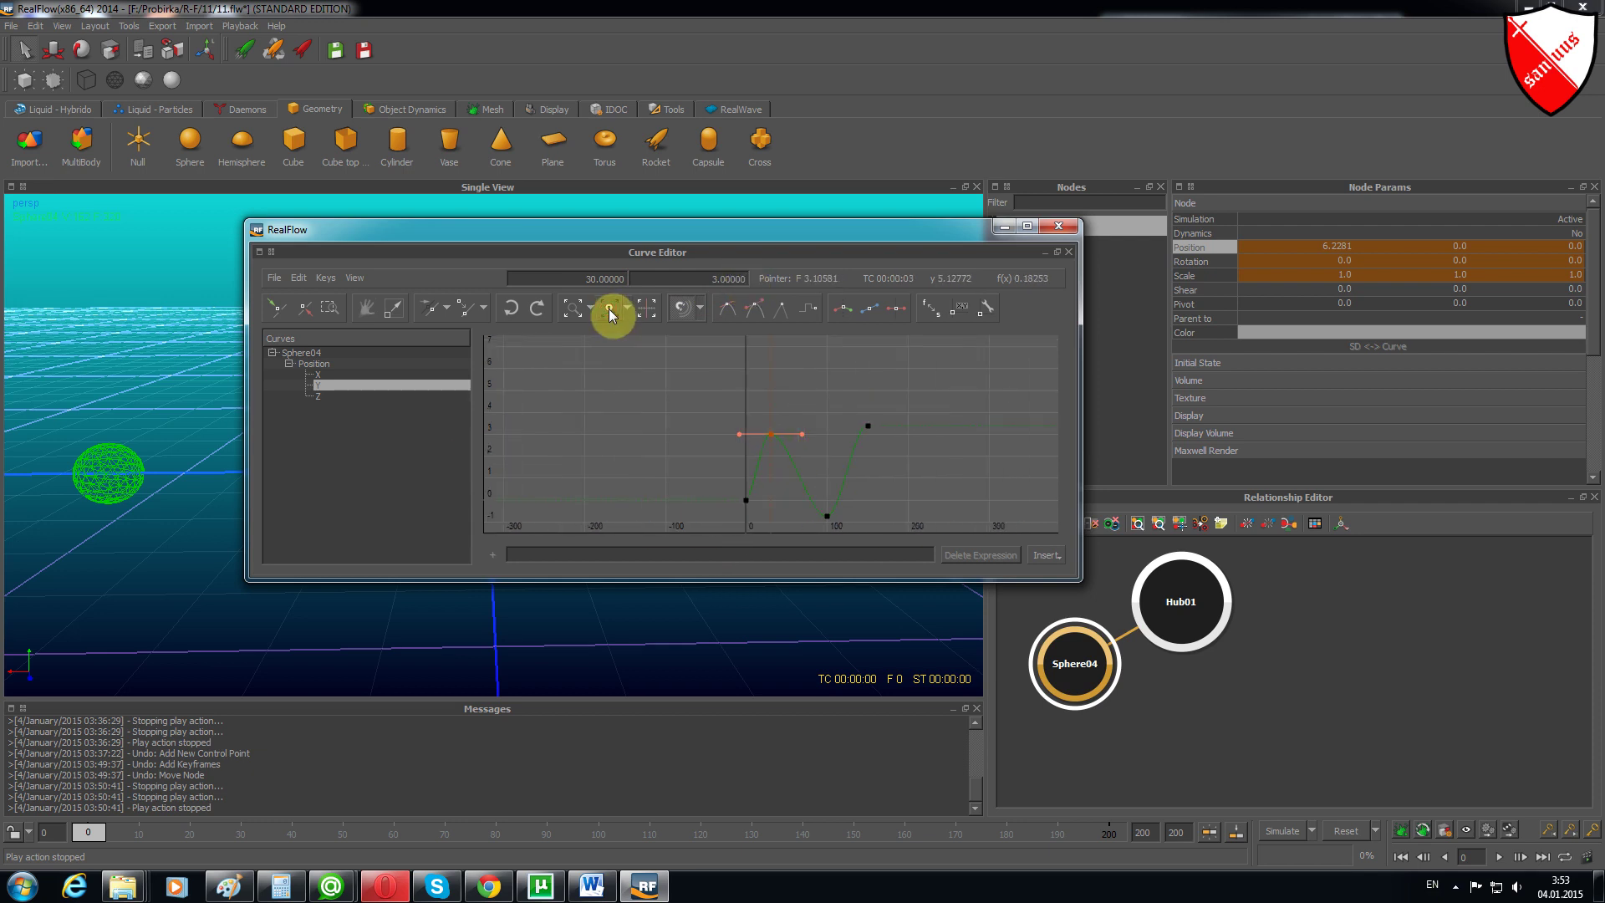
{"action": "left_click", "coordinate": [610, 311]}
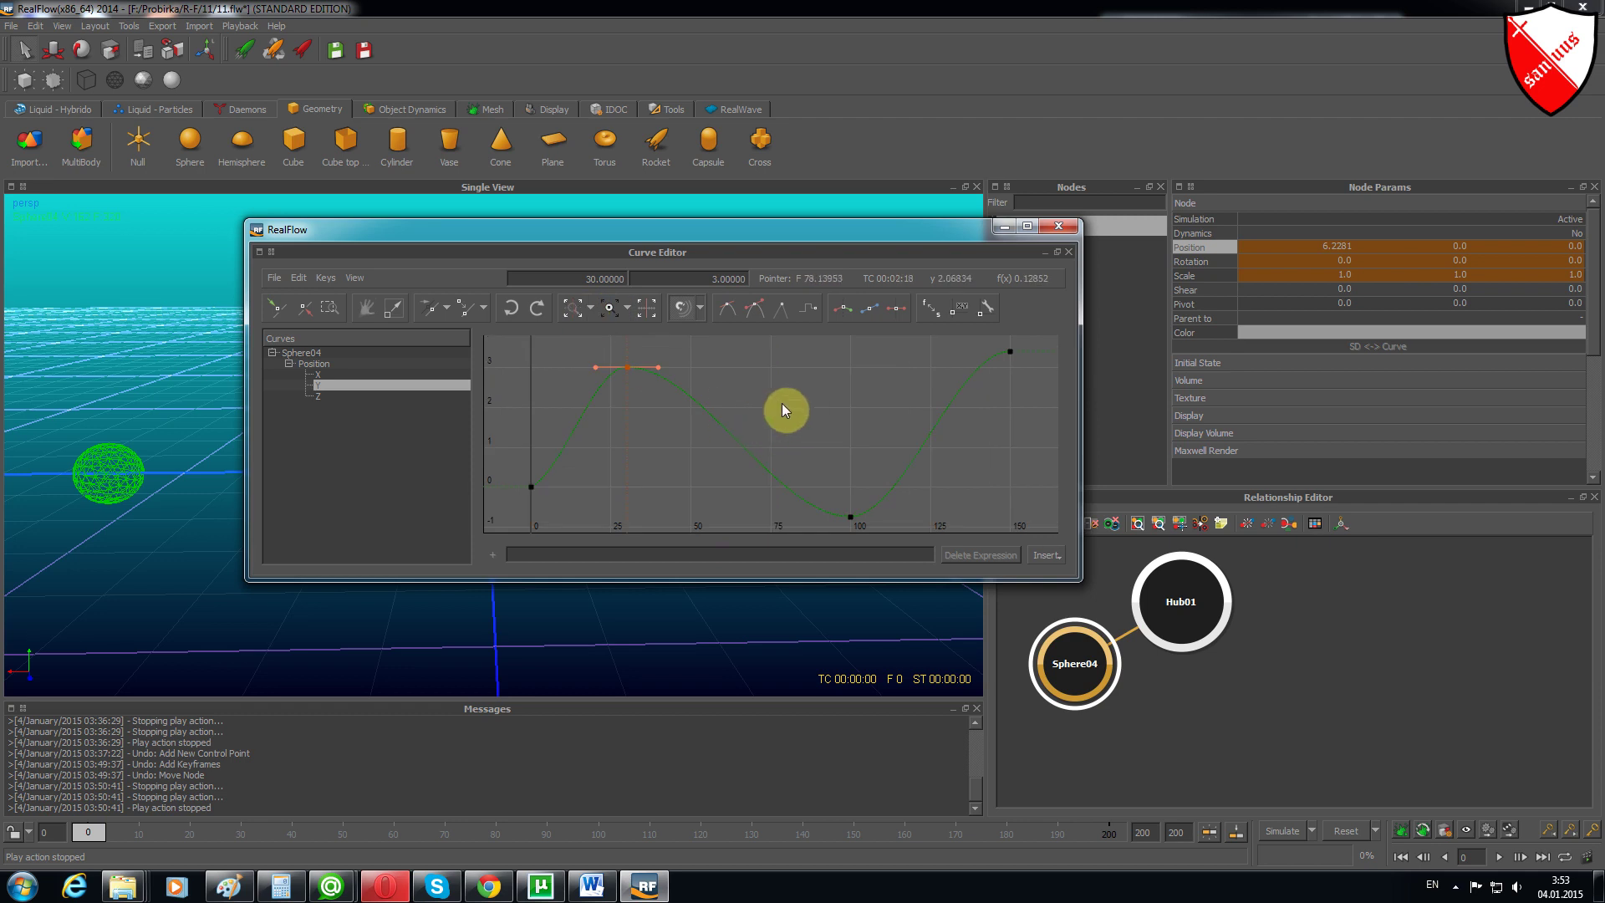
{"action": "scroll", "coordinate": [783, 408], "scroll_direction": "down", "scroll_amount": 1}
{"action": "scroll", "coordinate": [784, 408], "scroll_direction": "down", "scroll_amount": 1}
{"action": "scroll", "coordinate": [783, 407], "scroll_direction": "down", "scroll_amount": 1}
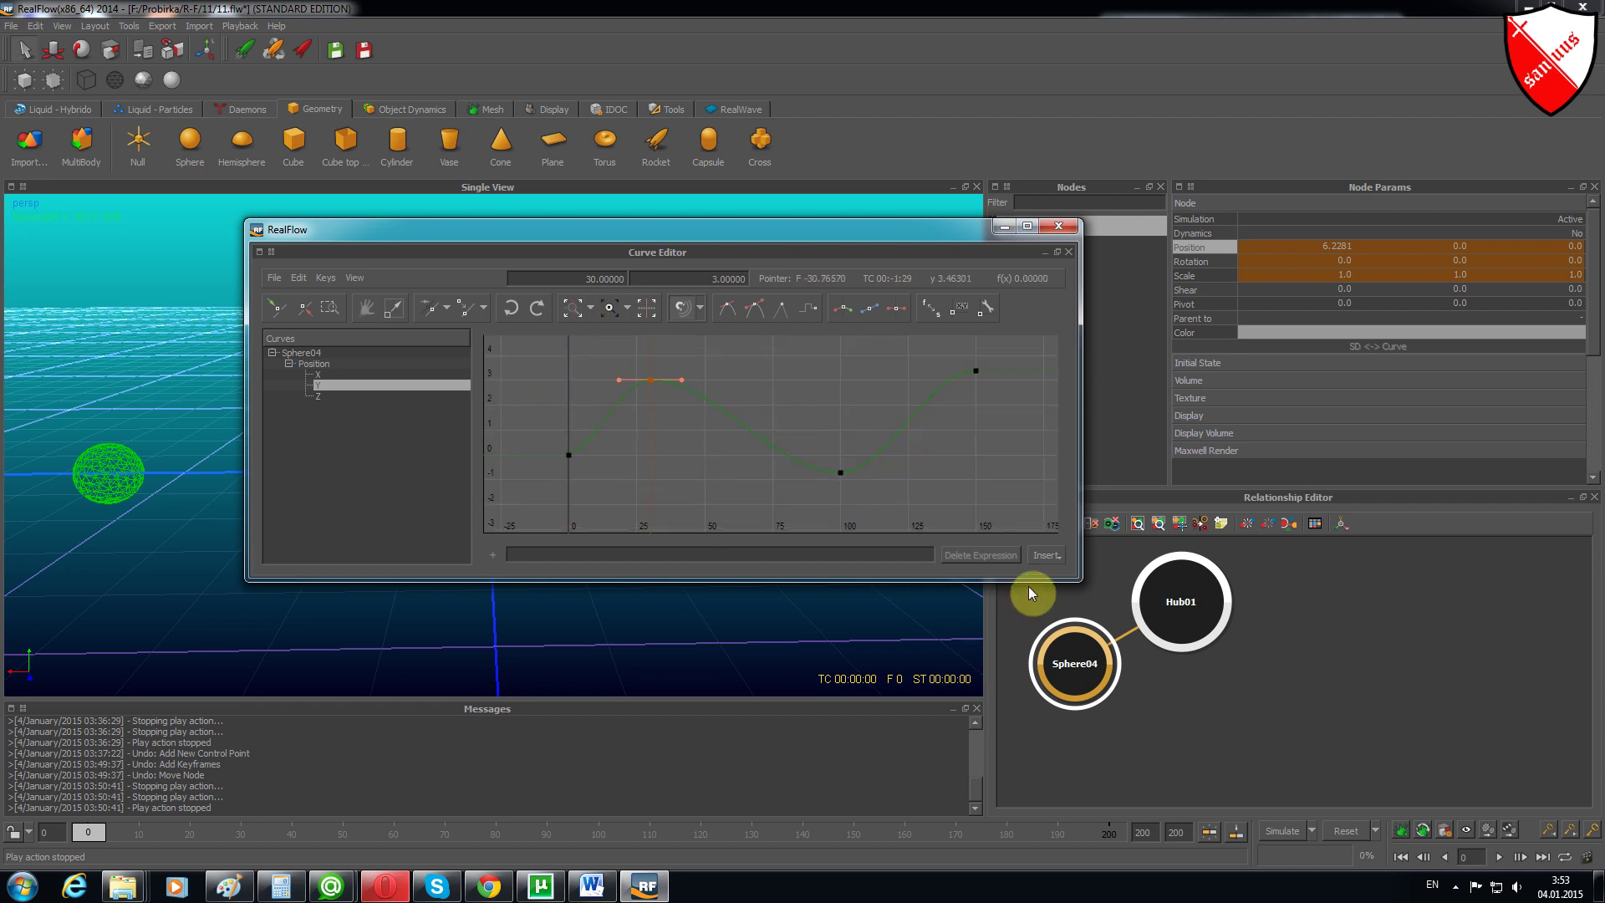
{"action": "left_click", "coordinate": [304, 313]}
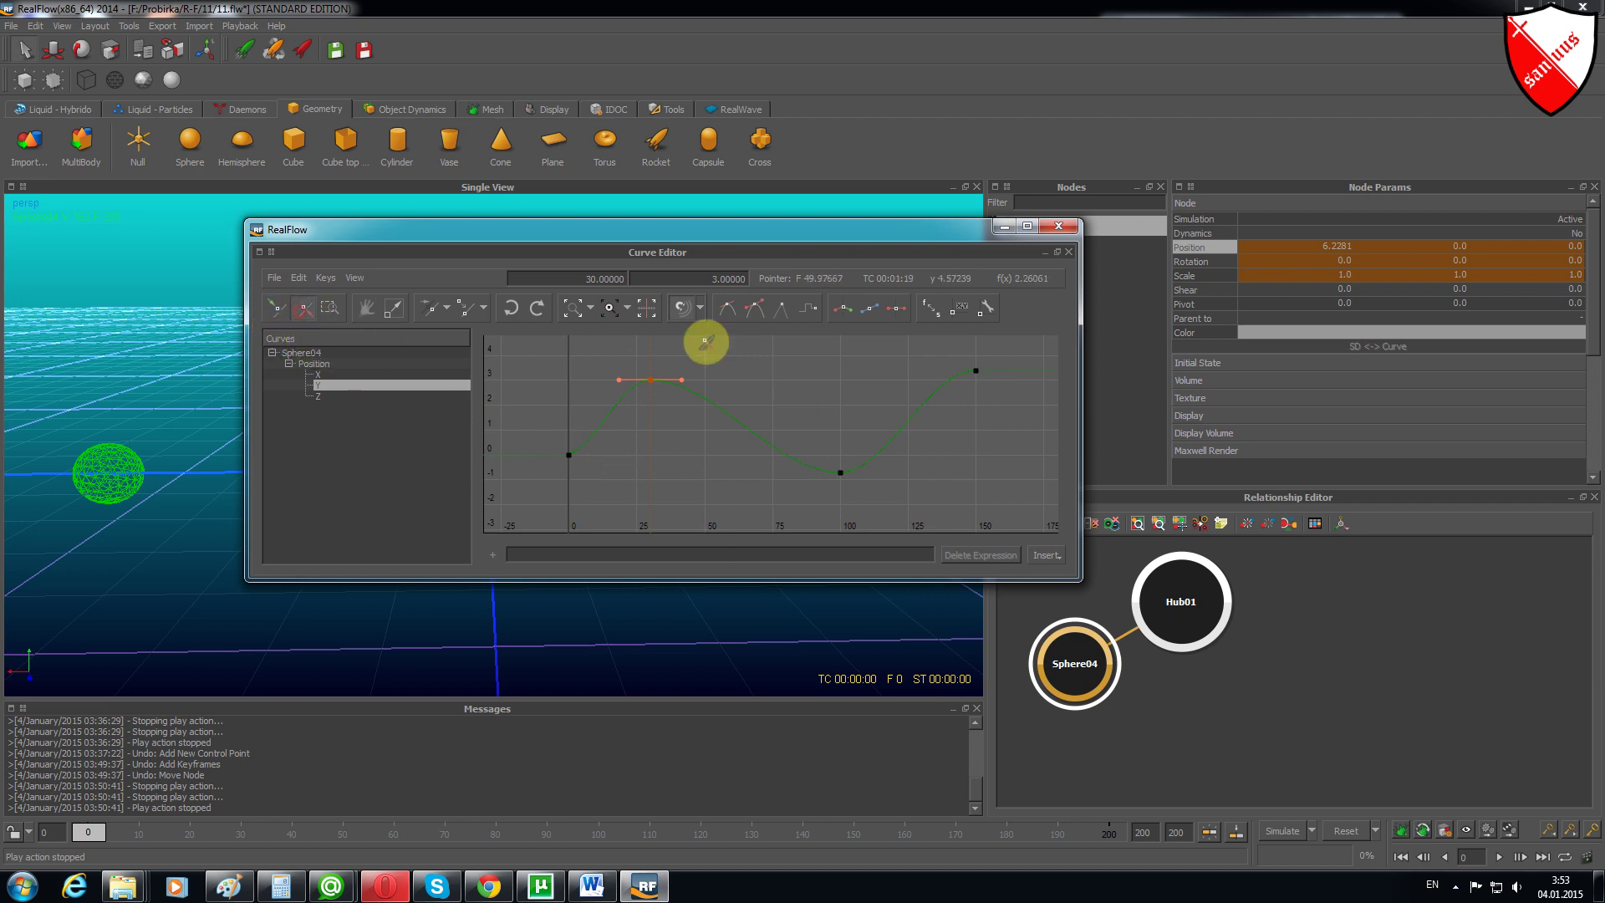
{"action": "left_click", "coordinate": [657, 387]}
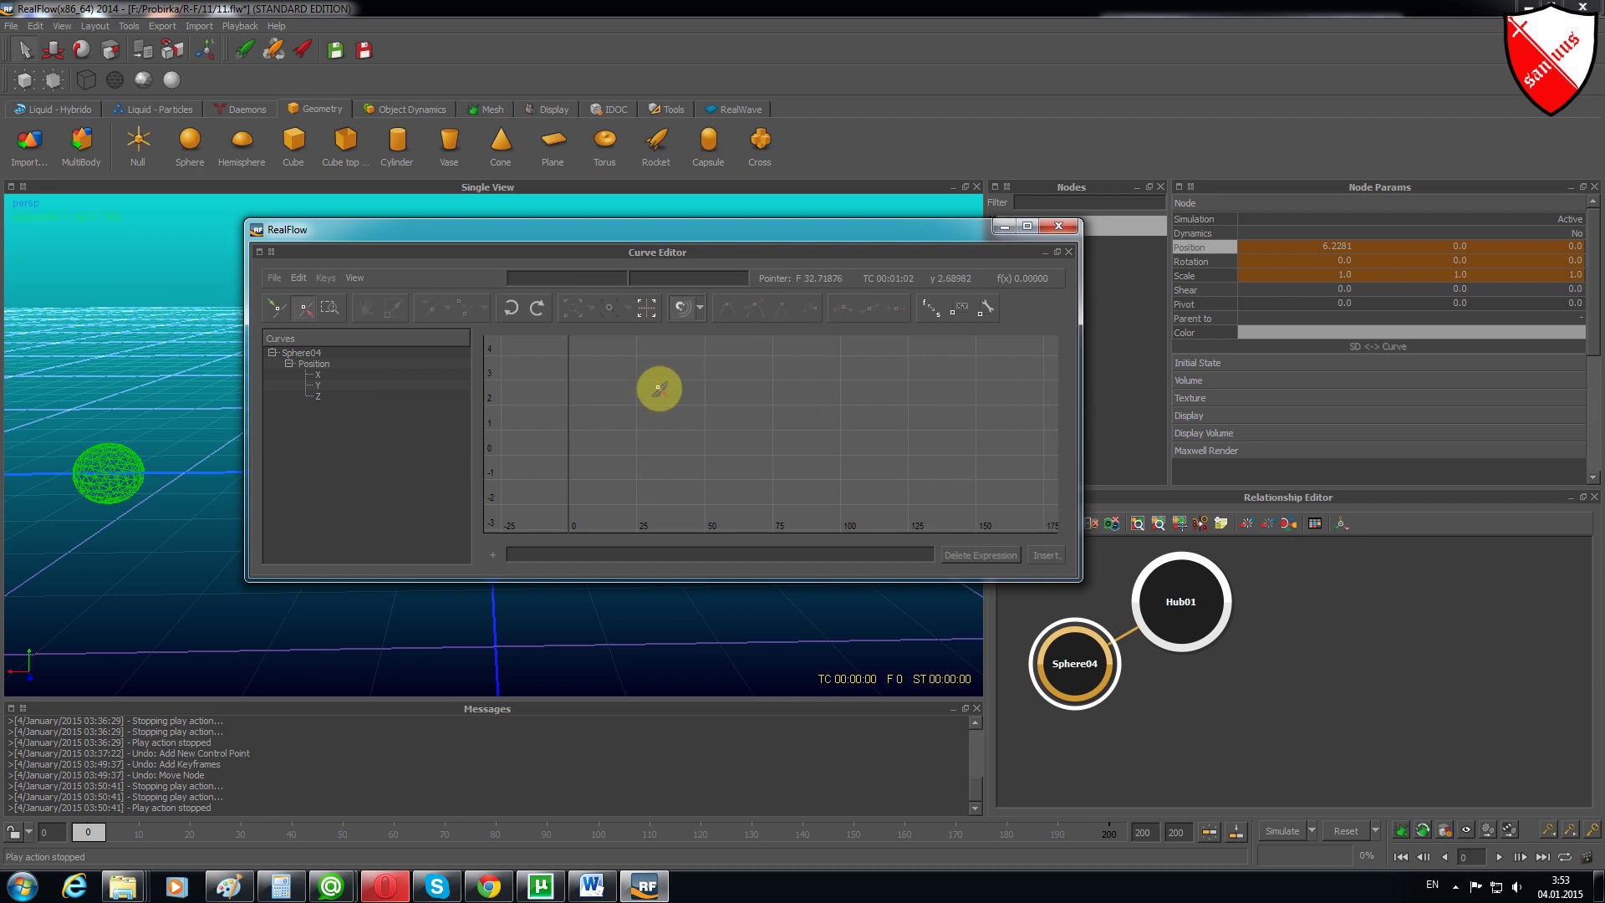
{"action": "key", "text": "ctrl+z"}
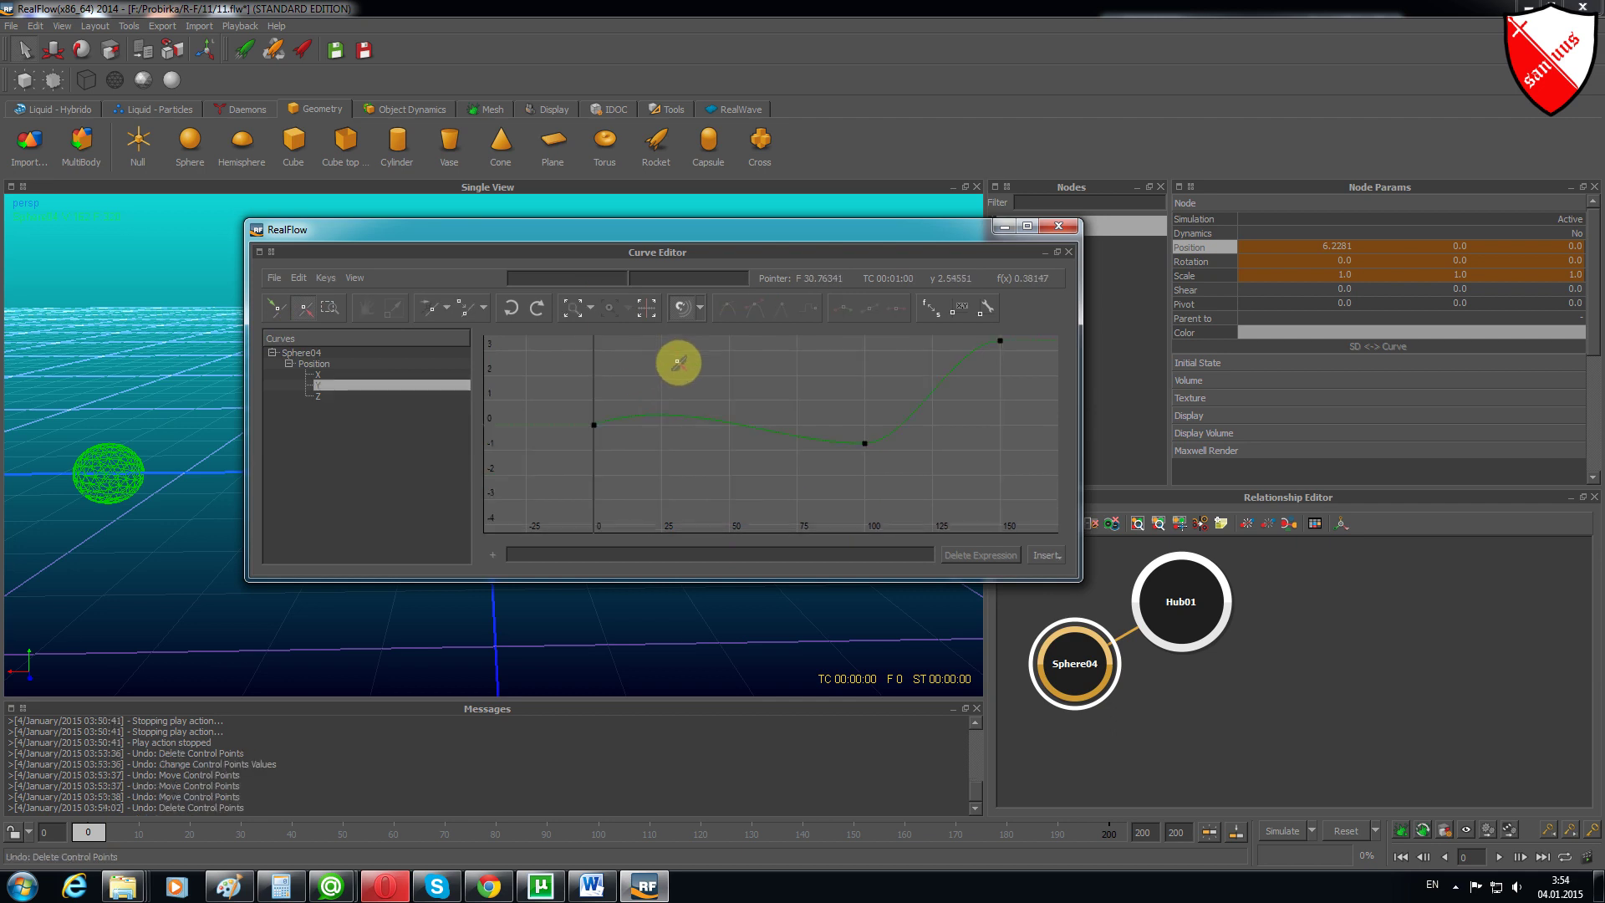
{"action": "key", "text": "ctrl+z"}
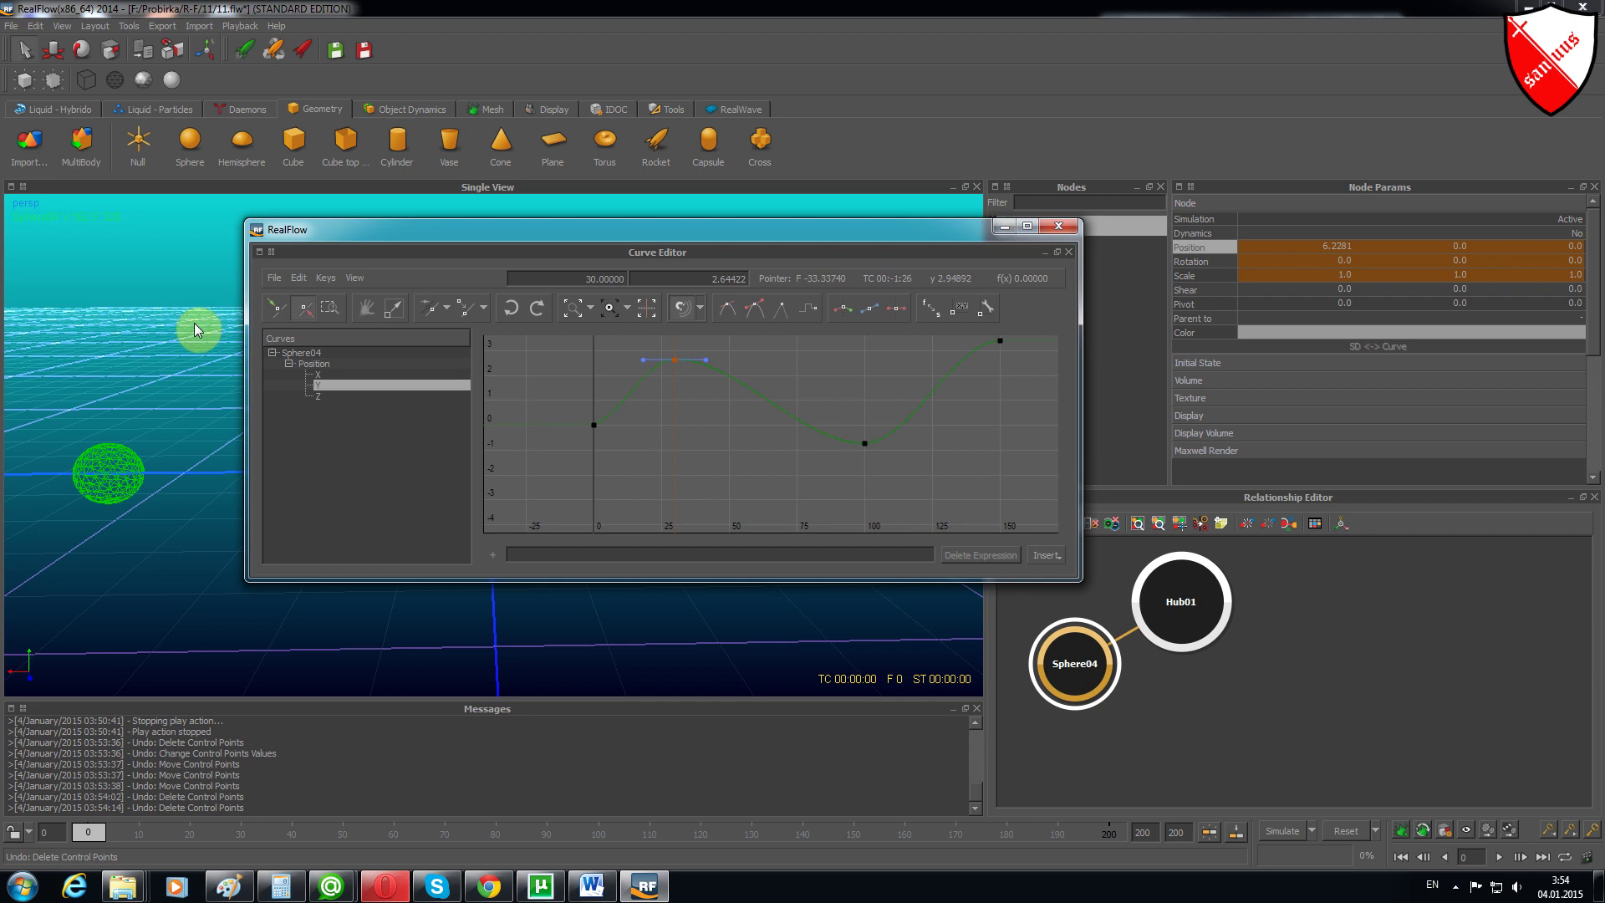
Add control points near frames 72, 135 and 100, and raise the frame-100 point to 0
{"action": "left_click", "coordinate": [283, 304]}
{"action": "left_click", "coordinate": [790, 379]}
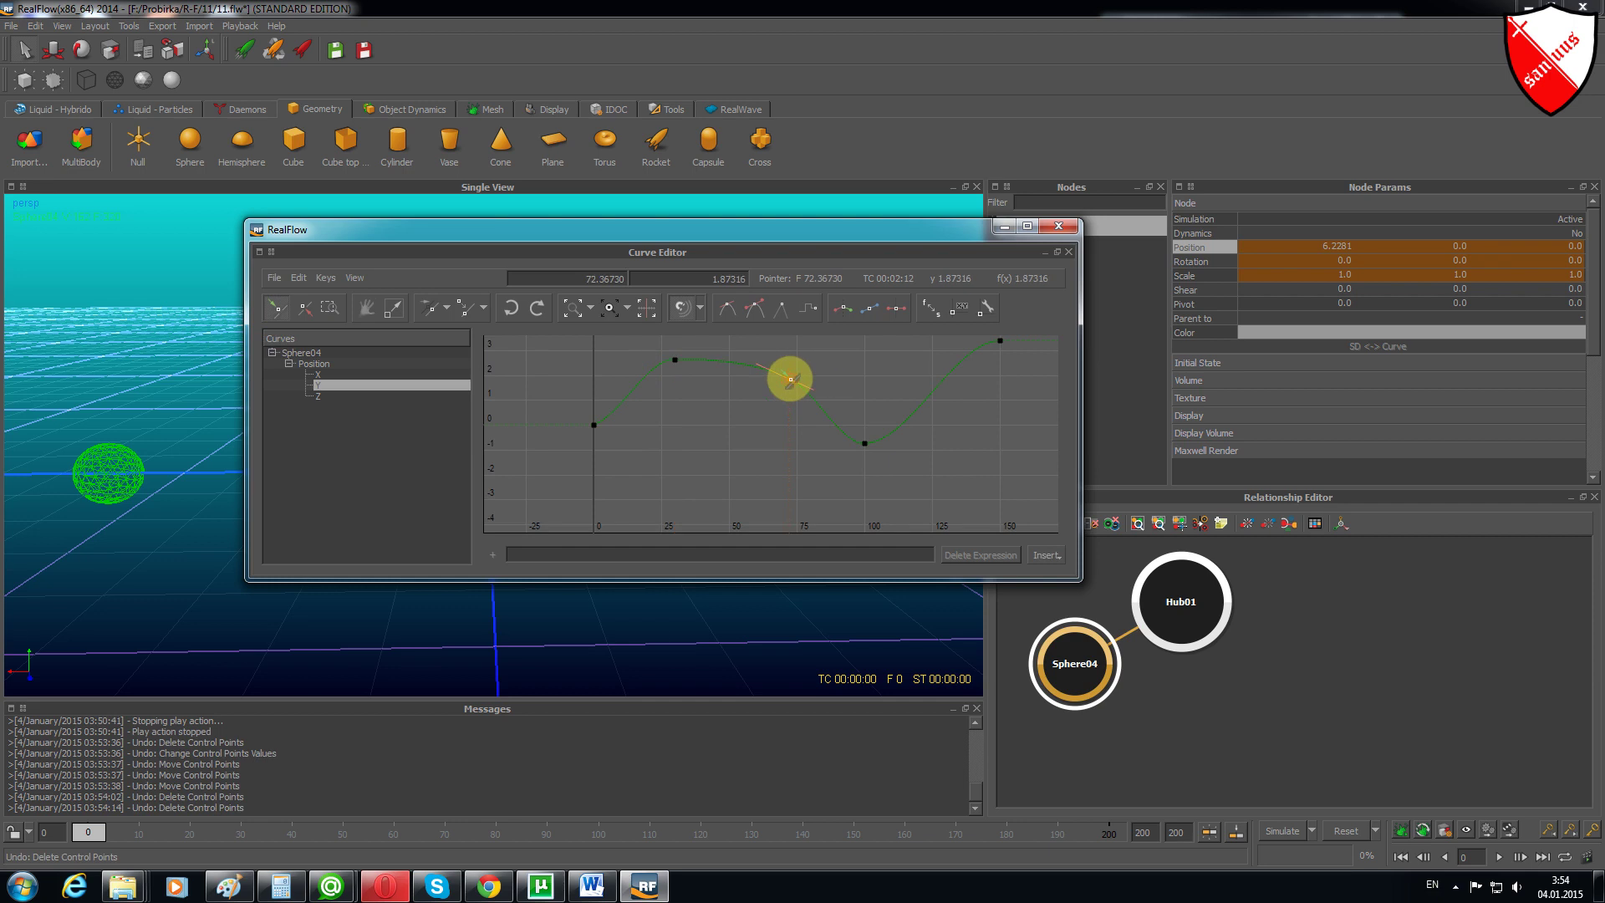
{"action": "left_click", "coordinate": [966, 422]}
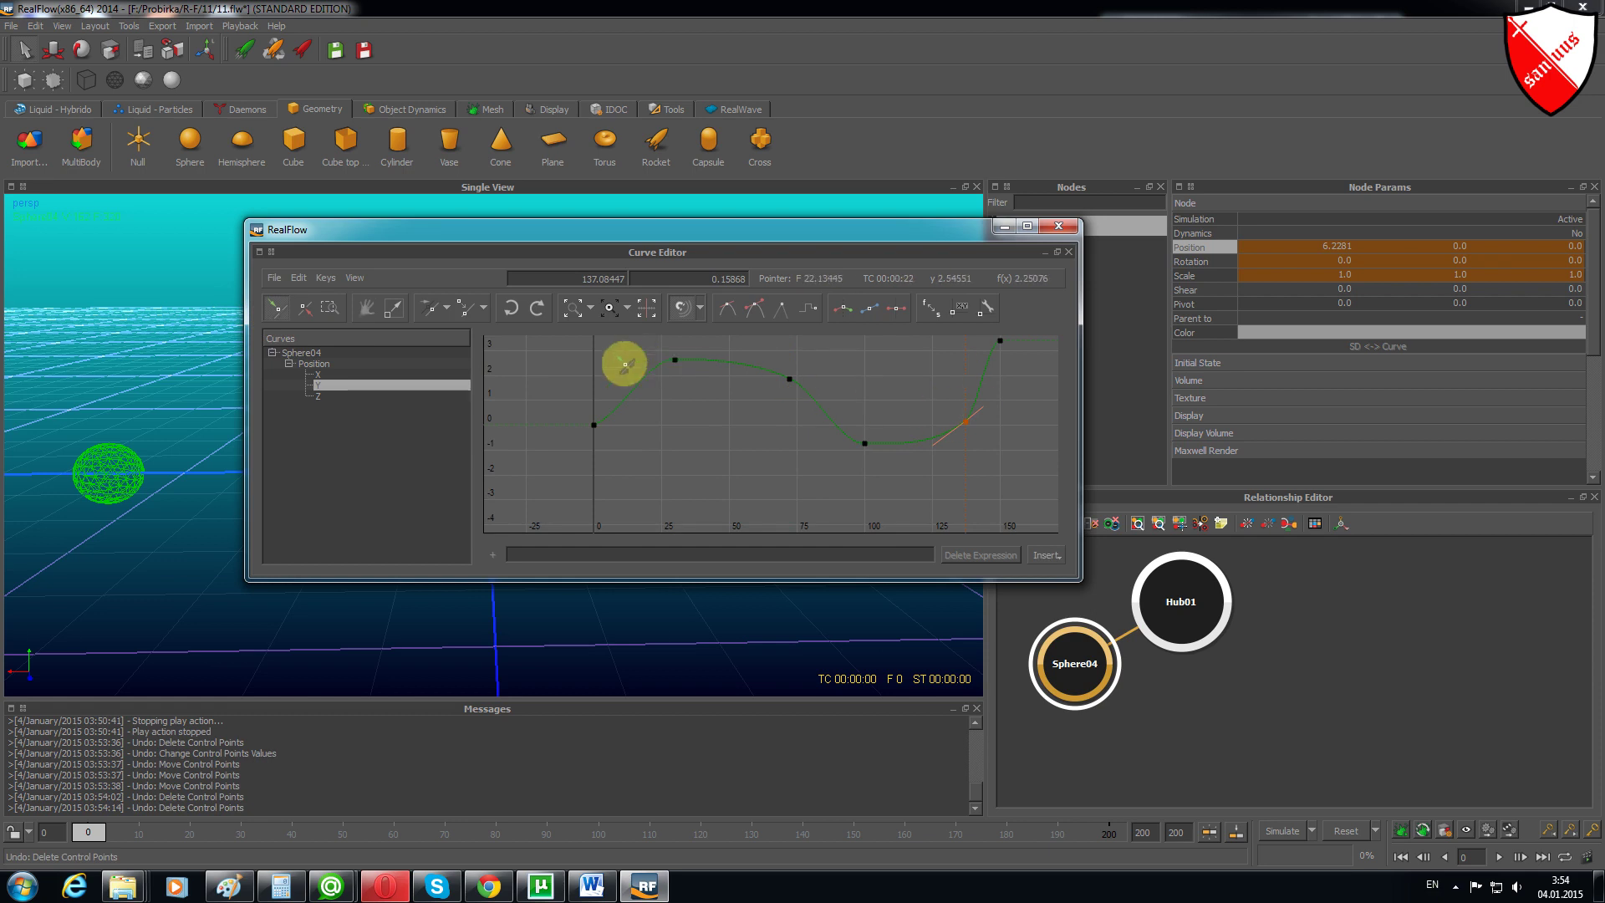
{"action": "left_click", "coordinate": [276, 314]}
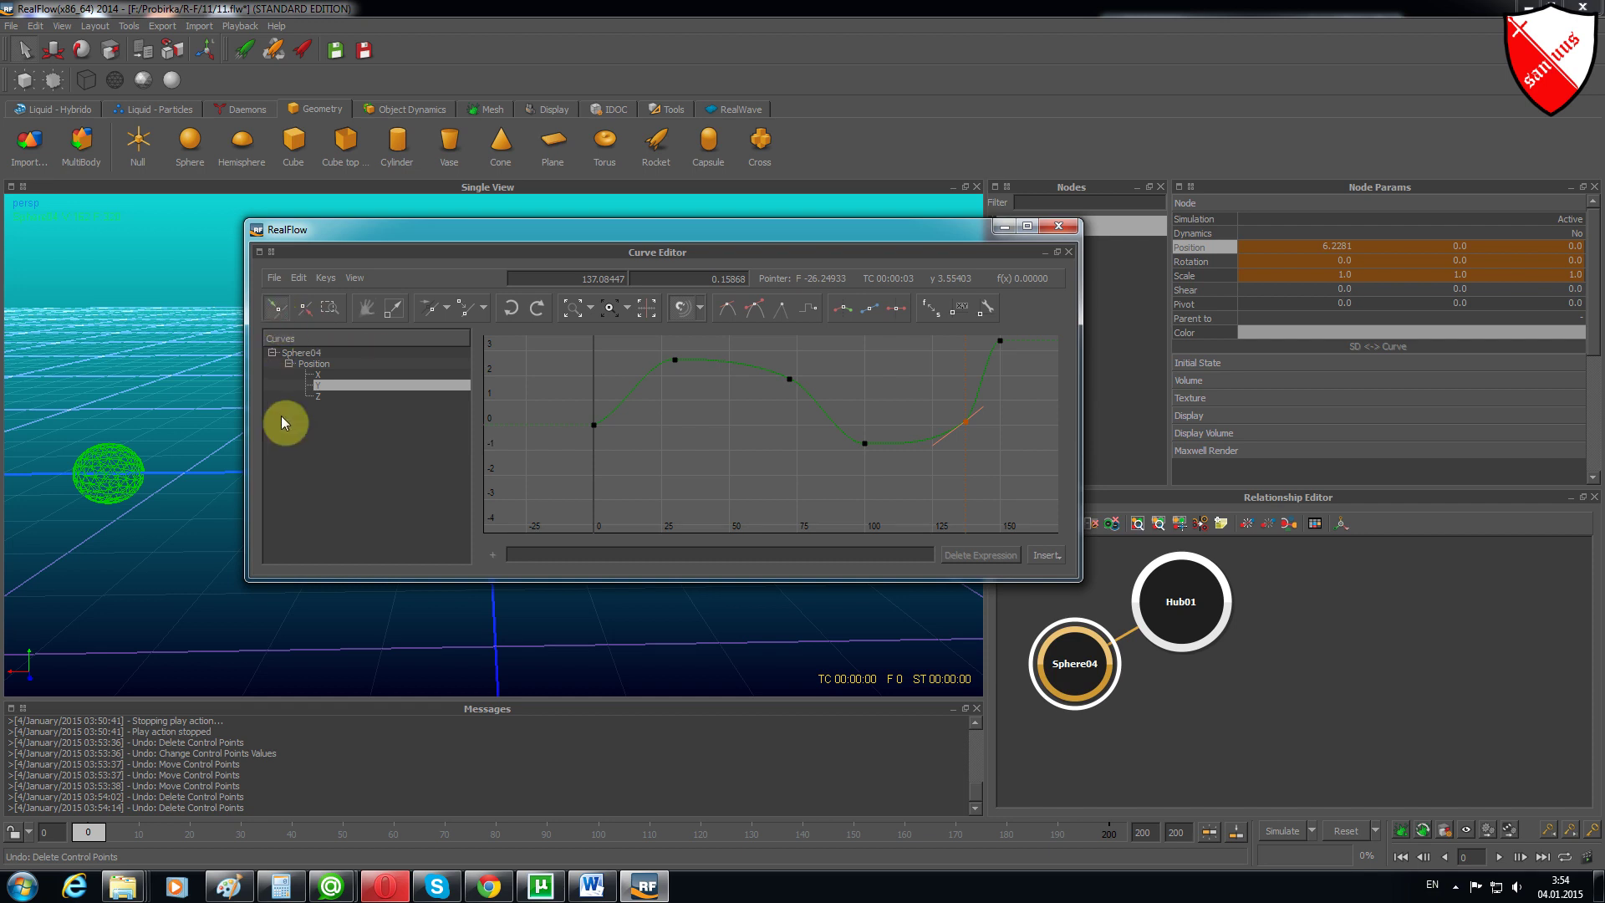
{"action": "left_click", "coordinate": [280, 311]}
{"action": "left_click", "coordinate": [864, 443]}
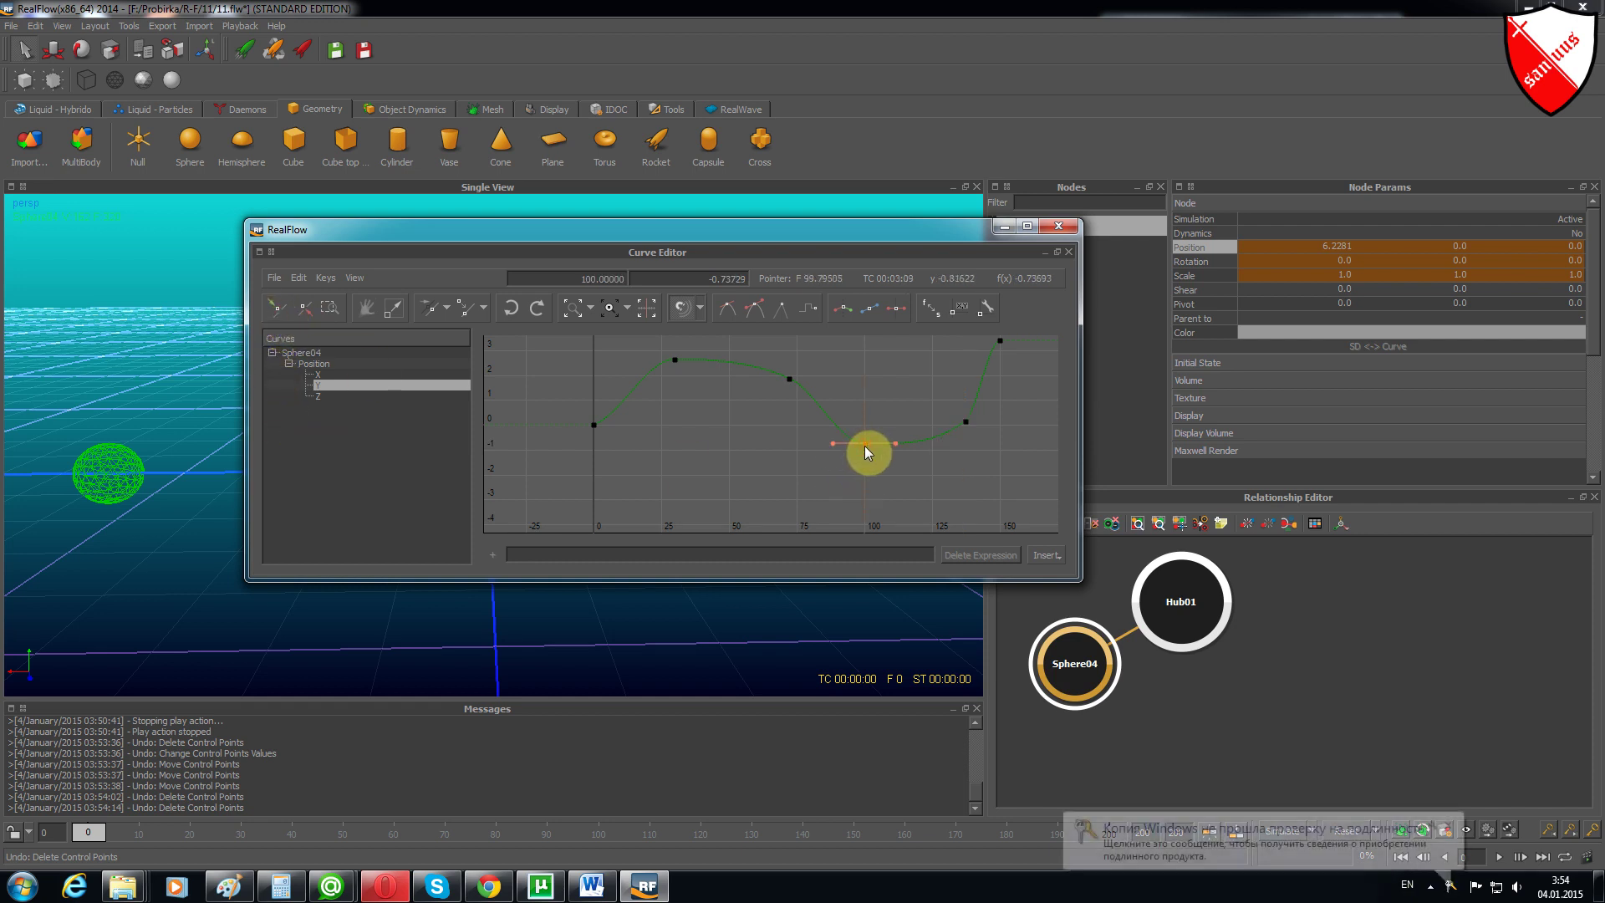
{"action": "left_click", "coordinate": [1455, 829]}
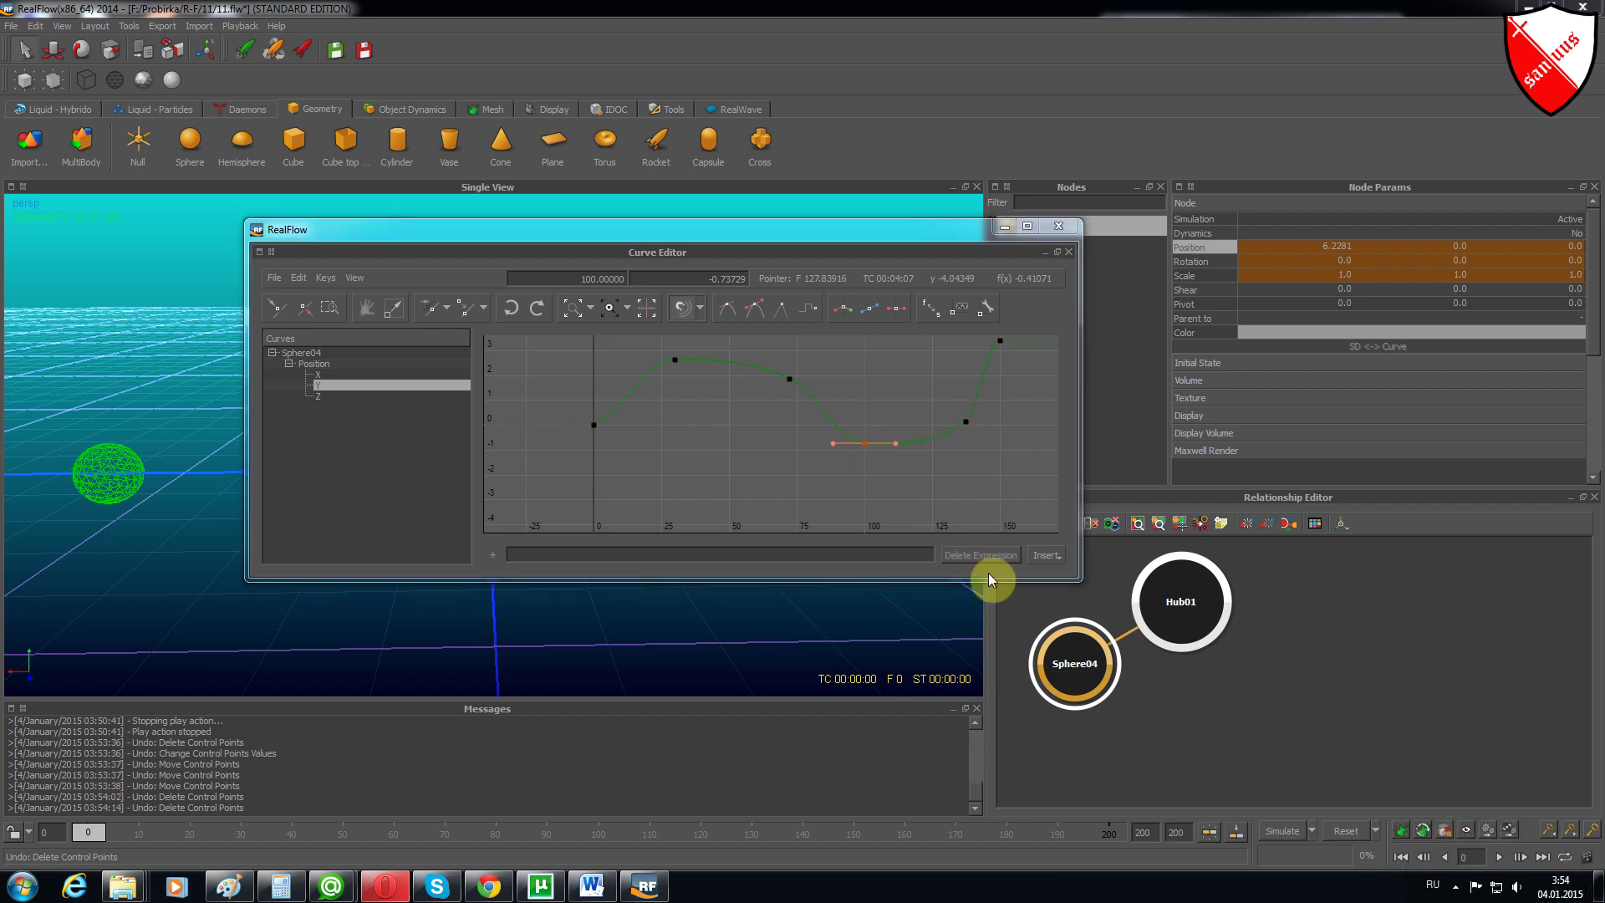
{"action": "left_click", "coordinate": [895, 444]}
{"action": "left_click_drag", "start_coordinate": [895, 444], "coordinate": [918, 443]}
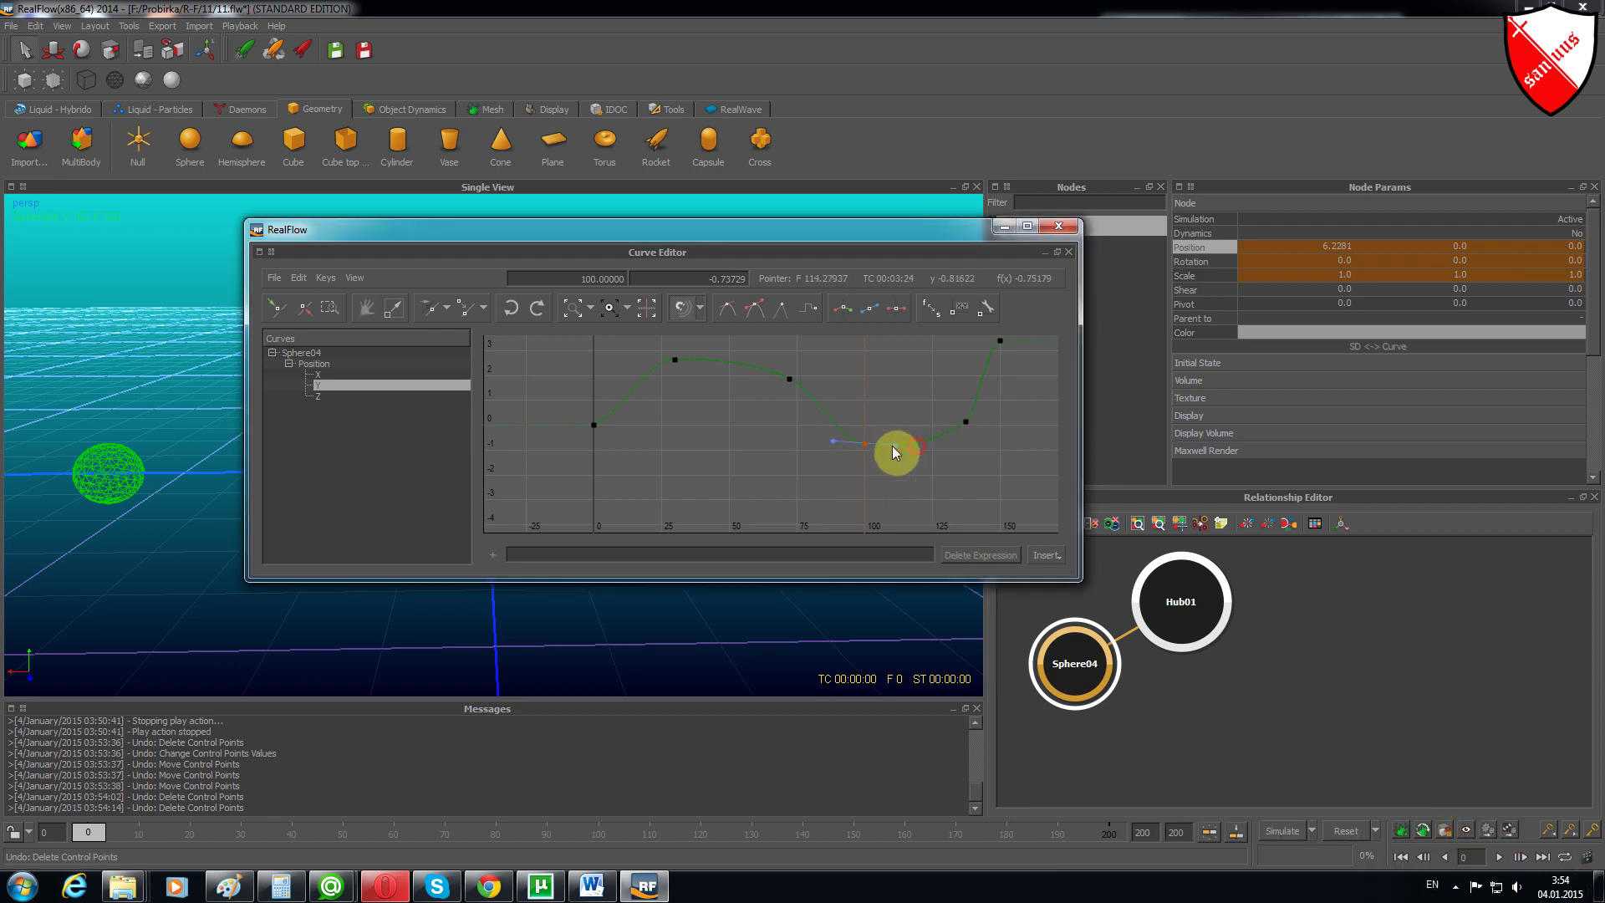
{"action": "mouse_move", "coordinate": [865, 443]}
{"action": "left_mouse_down"}
{"action": "mouse_move", "coordinate": [867, 421]}
{"action": "mouse_move", "coordinate": [902, 447]}
{"action": "mouse_move", "coordinate": [907, 412]}
{"action": "mouse_move", "coordinate": [828, 435]}
{"action": "mouse_move", "coordinate": [909, 428]}
{"action": "left_mouse_up"}
Change the key's tangent type, then select the new Sphere01 at the origin
{"action": "left_click", "coordinate": [843, 310]}
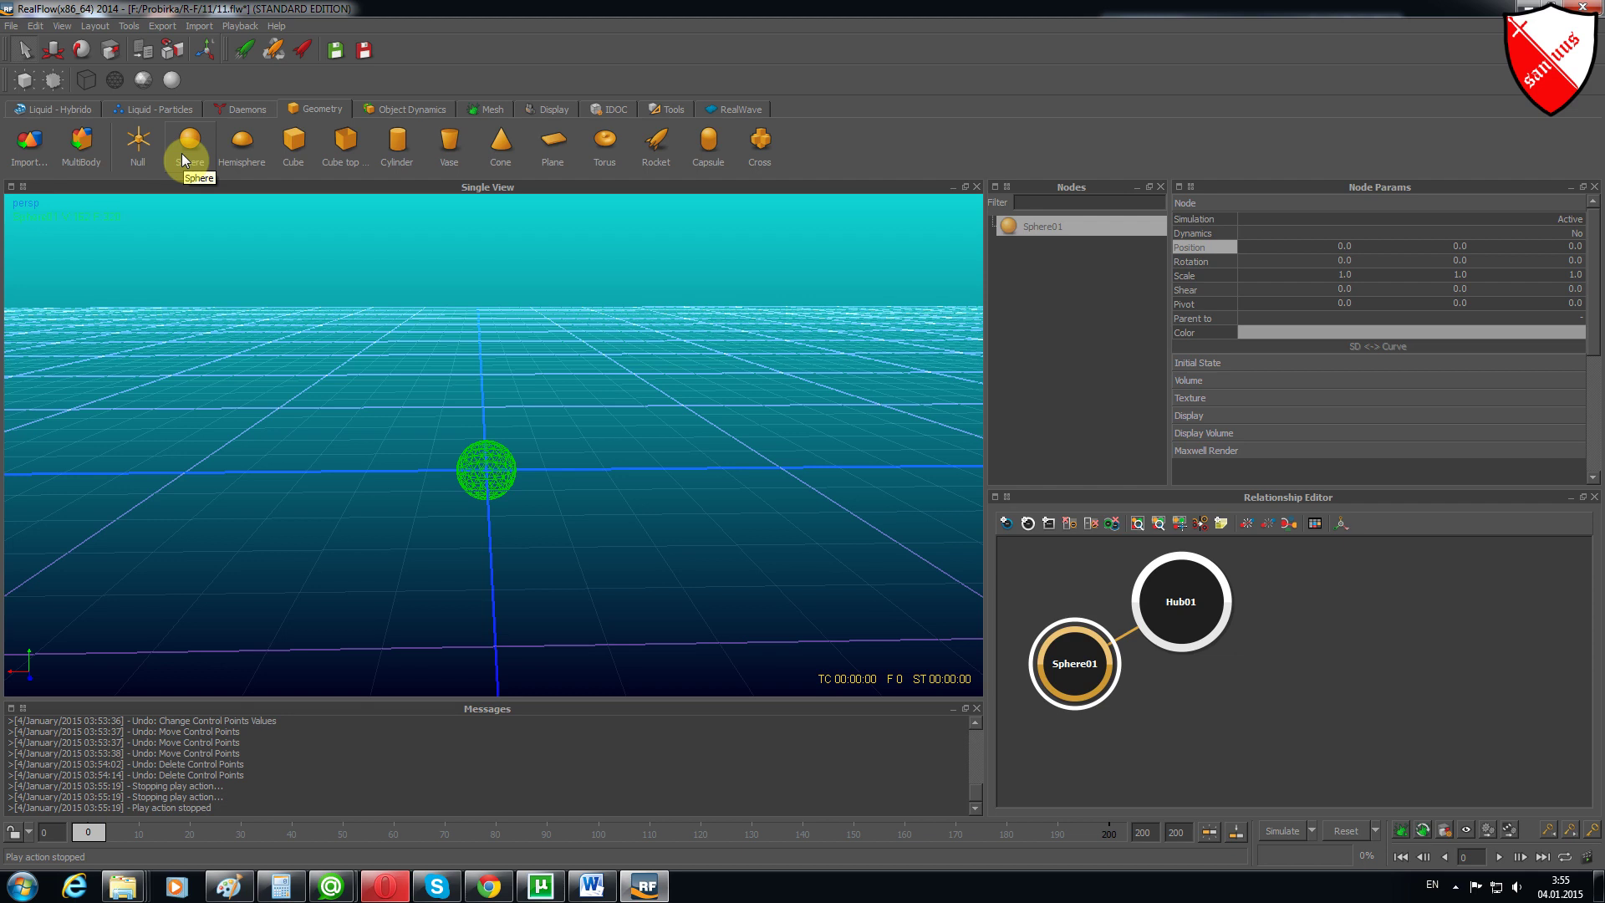
{"action": "left_click", "coordinate": [501, 483]}
Keyframe Sphere01 at Y 0 on frame 0, Y 3 on frame 30, and Y 0 on frame 60
{"action": "key", "text": "k"}
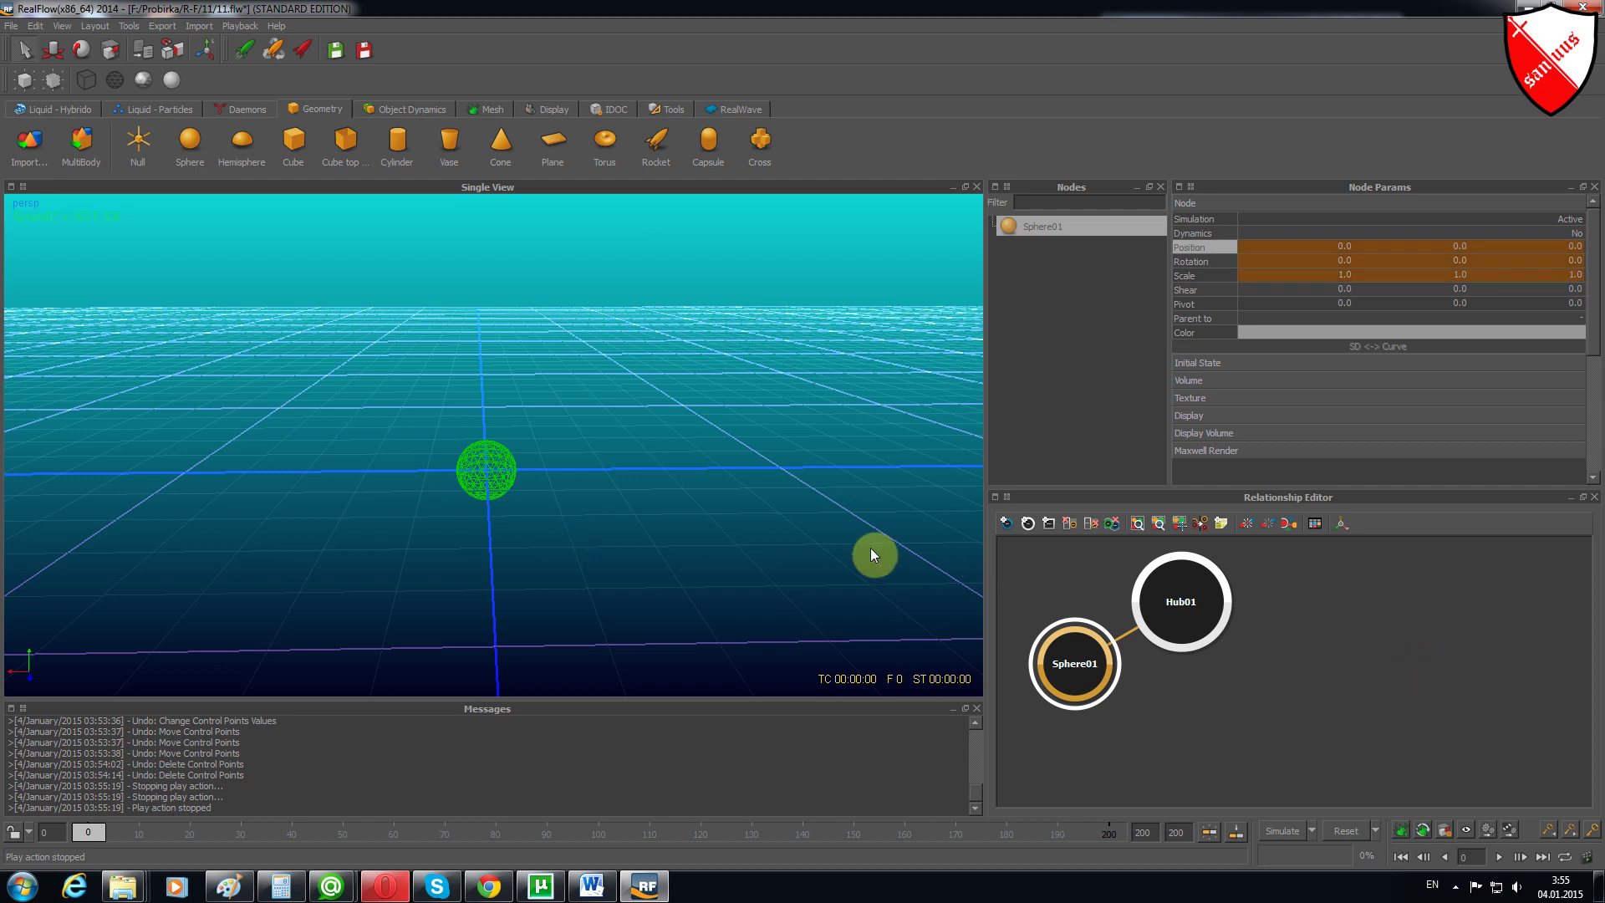
{"action": "left_click", "coordinate": [53, 50]}
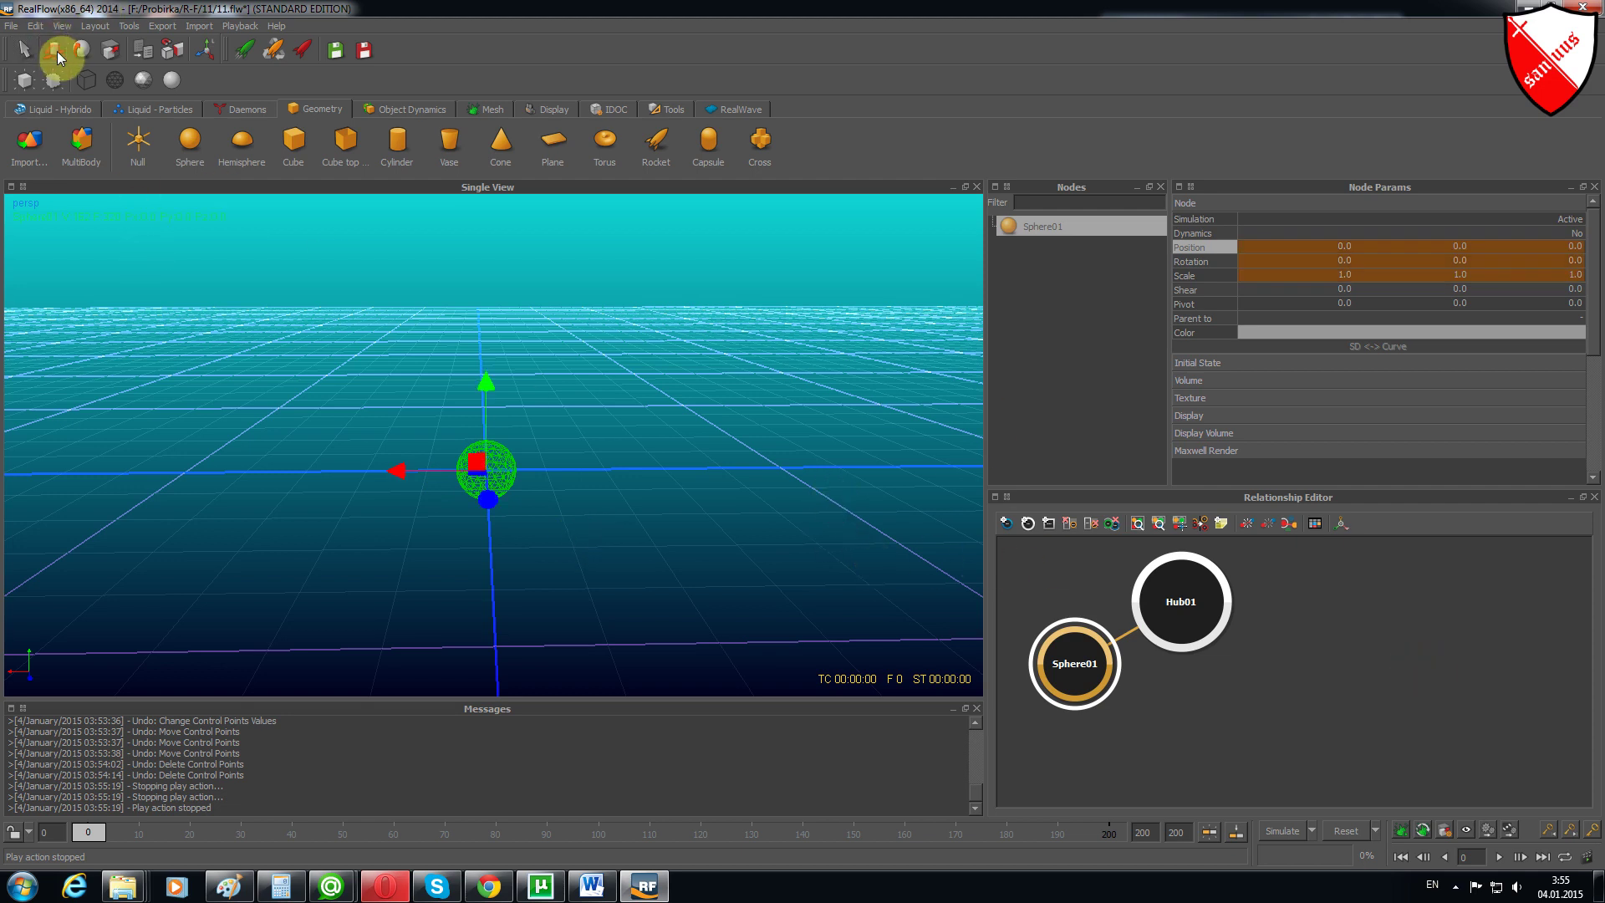
{"action": "left_click_drag", "start_coordinate": [87, 834], "coordinate": [242, 841]}
{"action": "left_click_drag", "start_coordinate": [489, 384], "coordinate": [488, 207]}
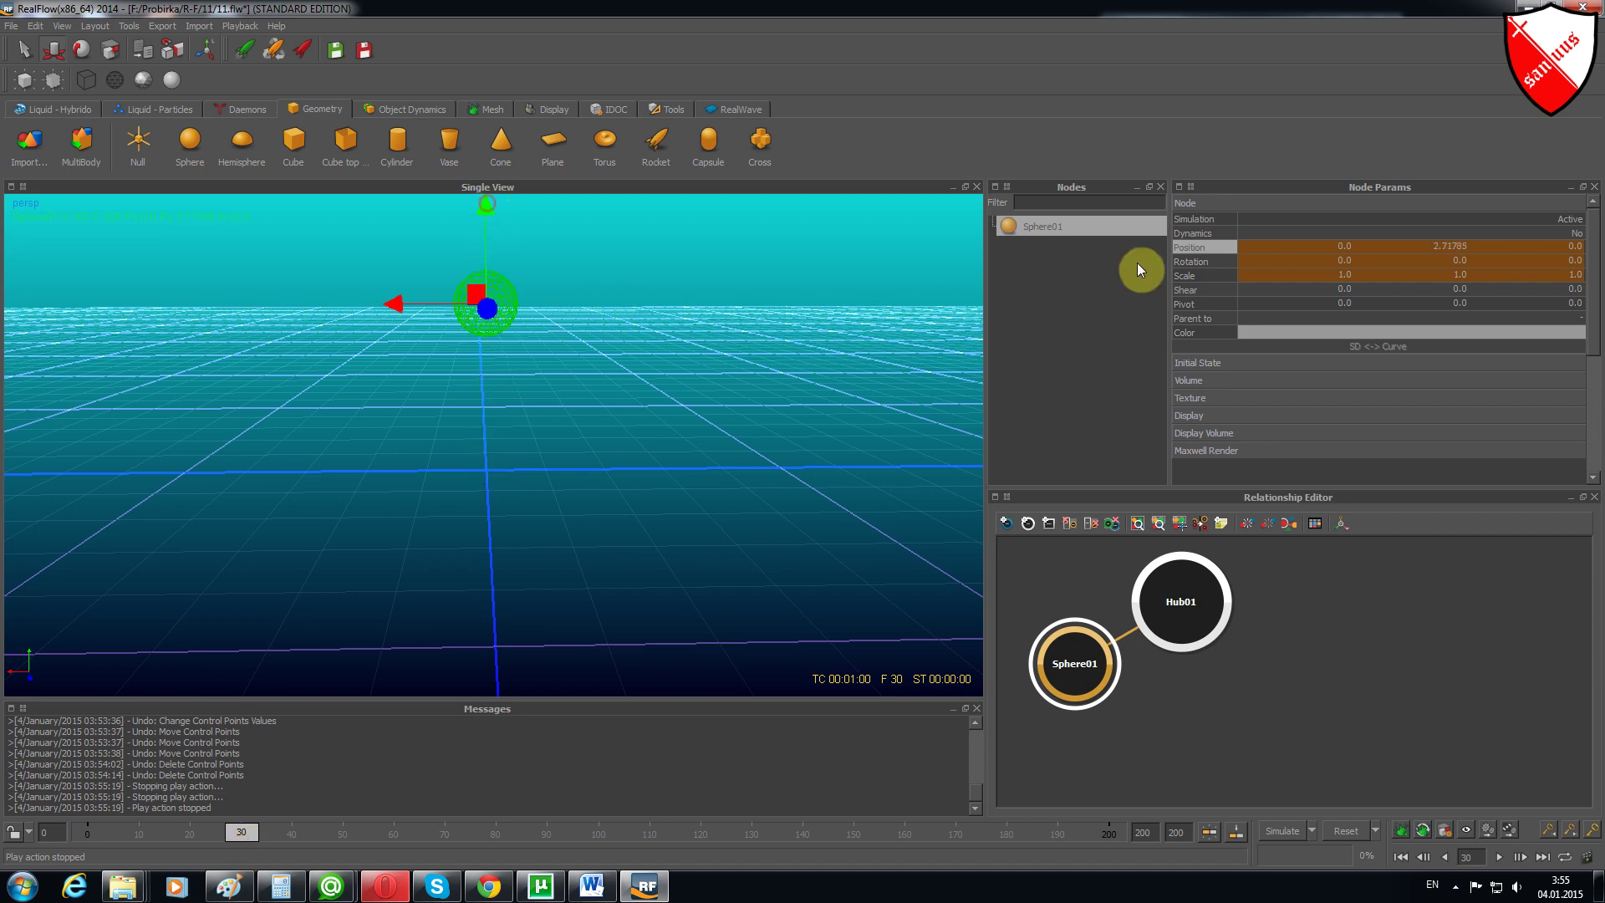
{"action": "double_click", "coordinate": [1456, 247]}
{"action": "type", "text": "3"}
{"action": "key", "text": "Return"}
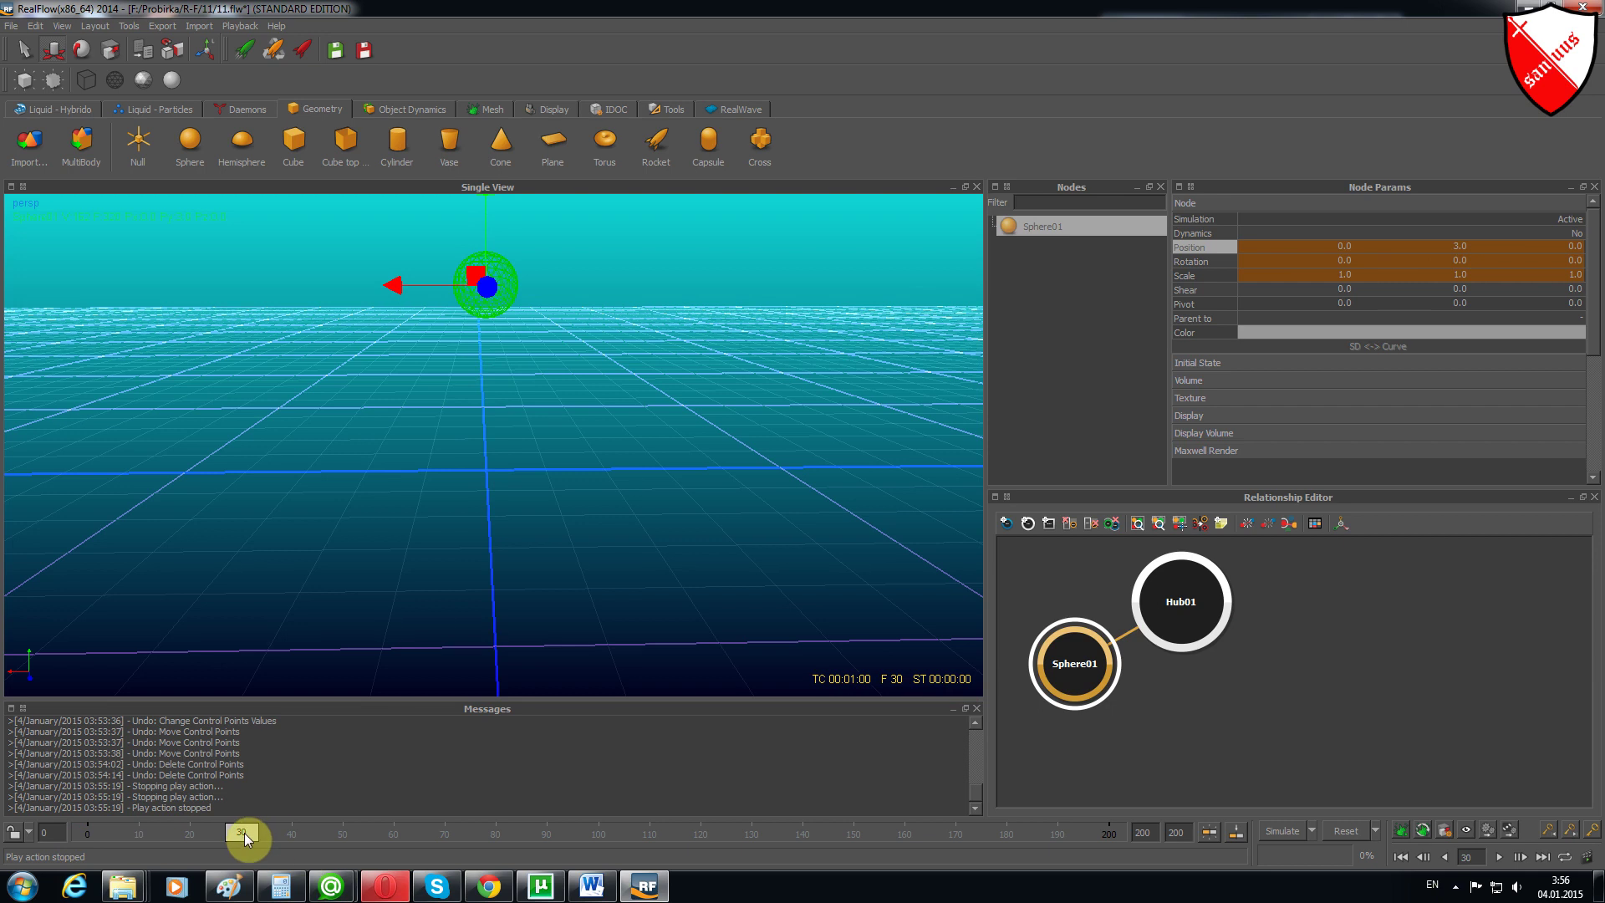
{"action": "left_click_drag", "start_coordinate": [354, 836], "coordinate": [401, 839]}
{"action": "left_click_drag", "start_coordinate": [471, 277], "coordinate": [480, 443]}
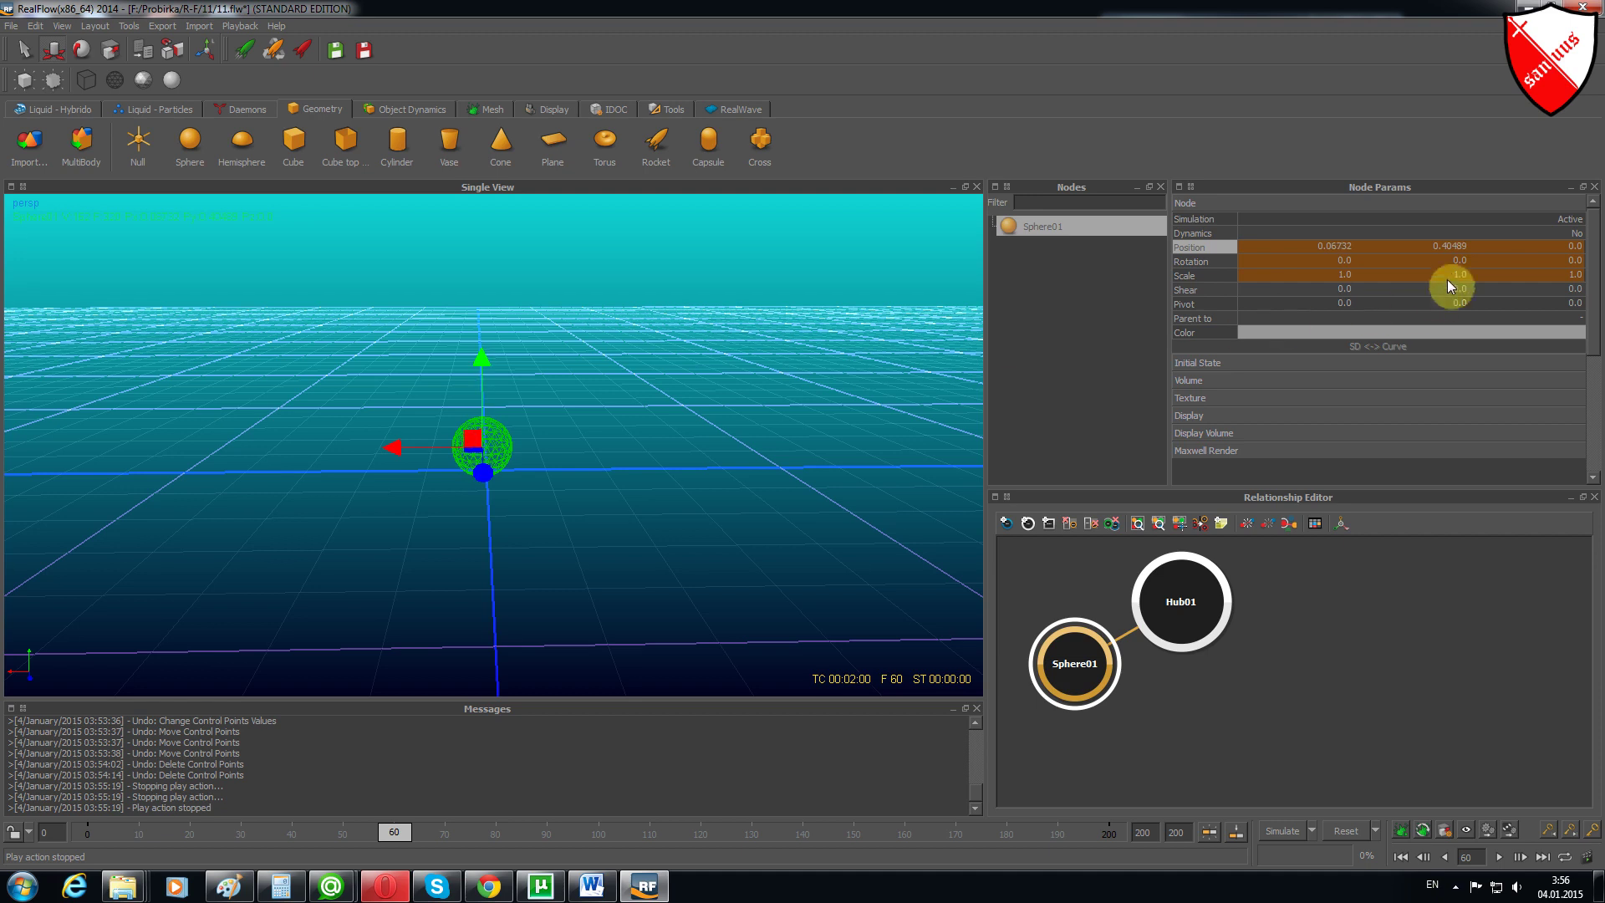
{"action": "type", "text": "0"}
{"action": "left_click", "coordinate": [1386, 250]}
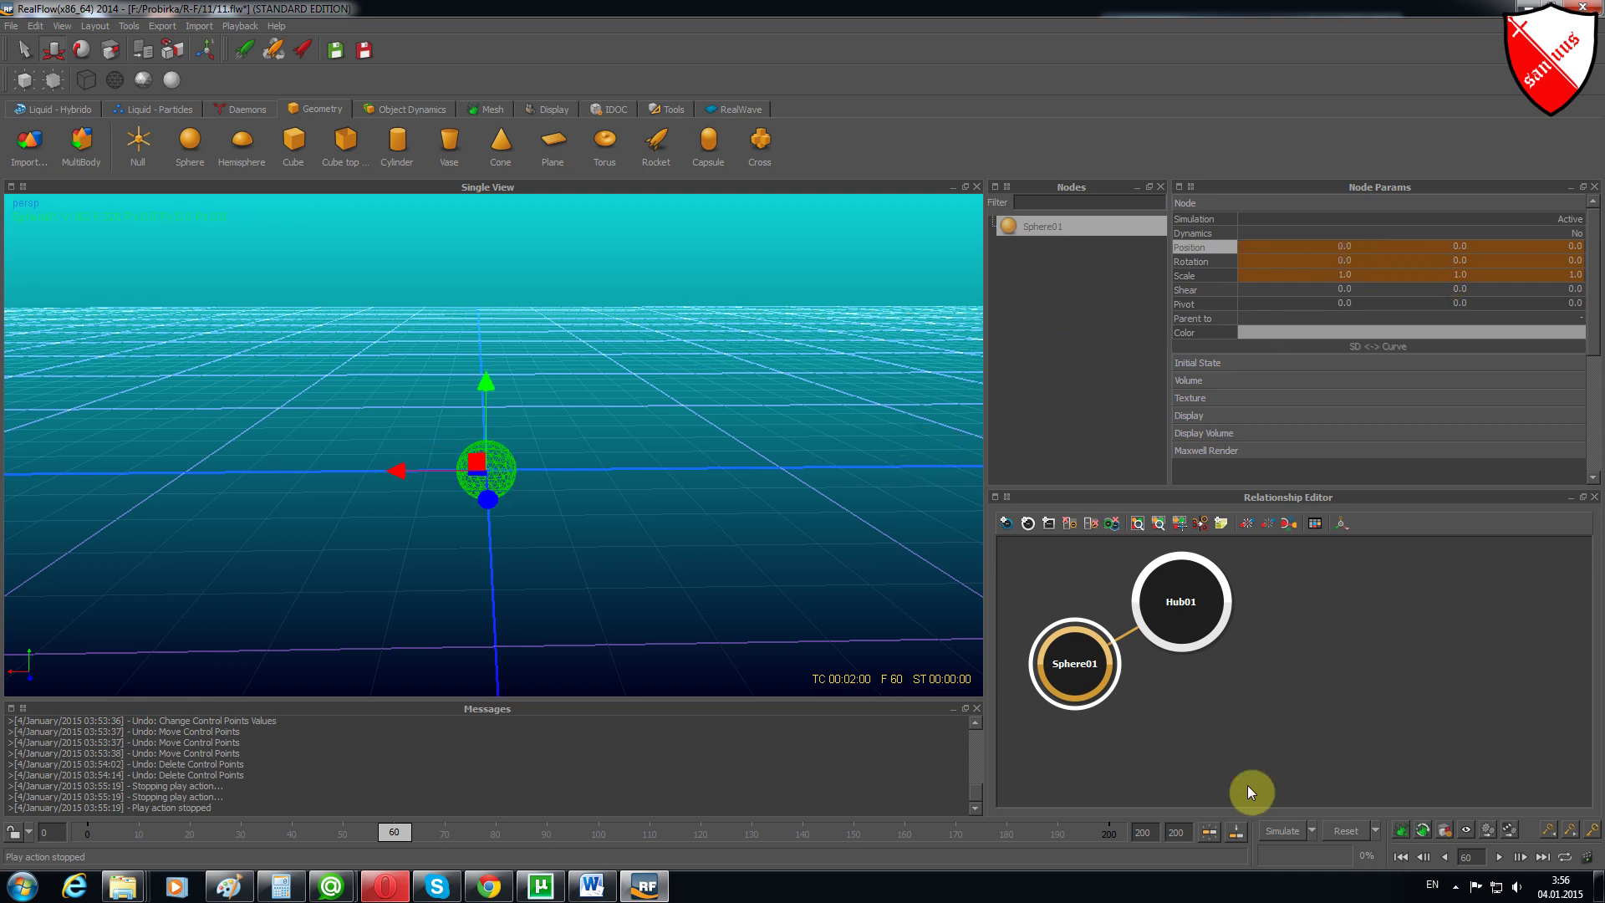
Rewind to frame 0, play the bounce, and stop playback
{"action": "left_click", "coordinate": [1401, 857]}
{"action": "left_click", "coordinate": [1498, 857]}
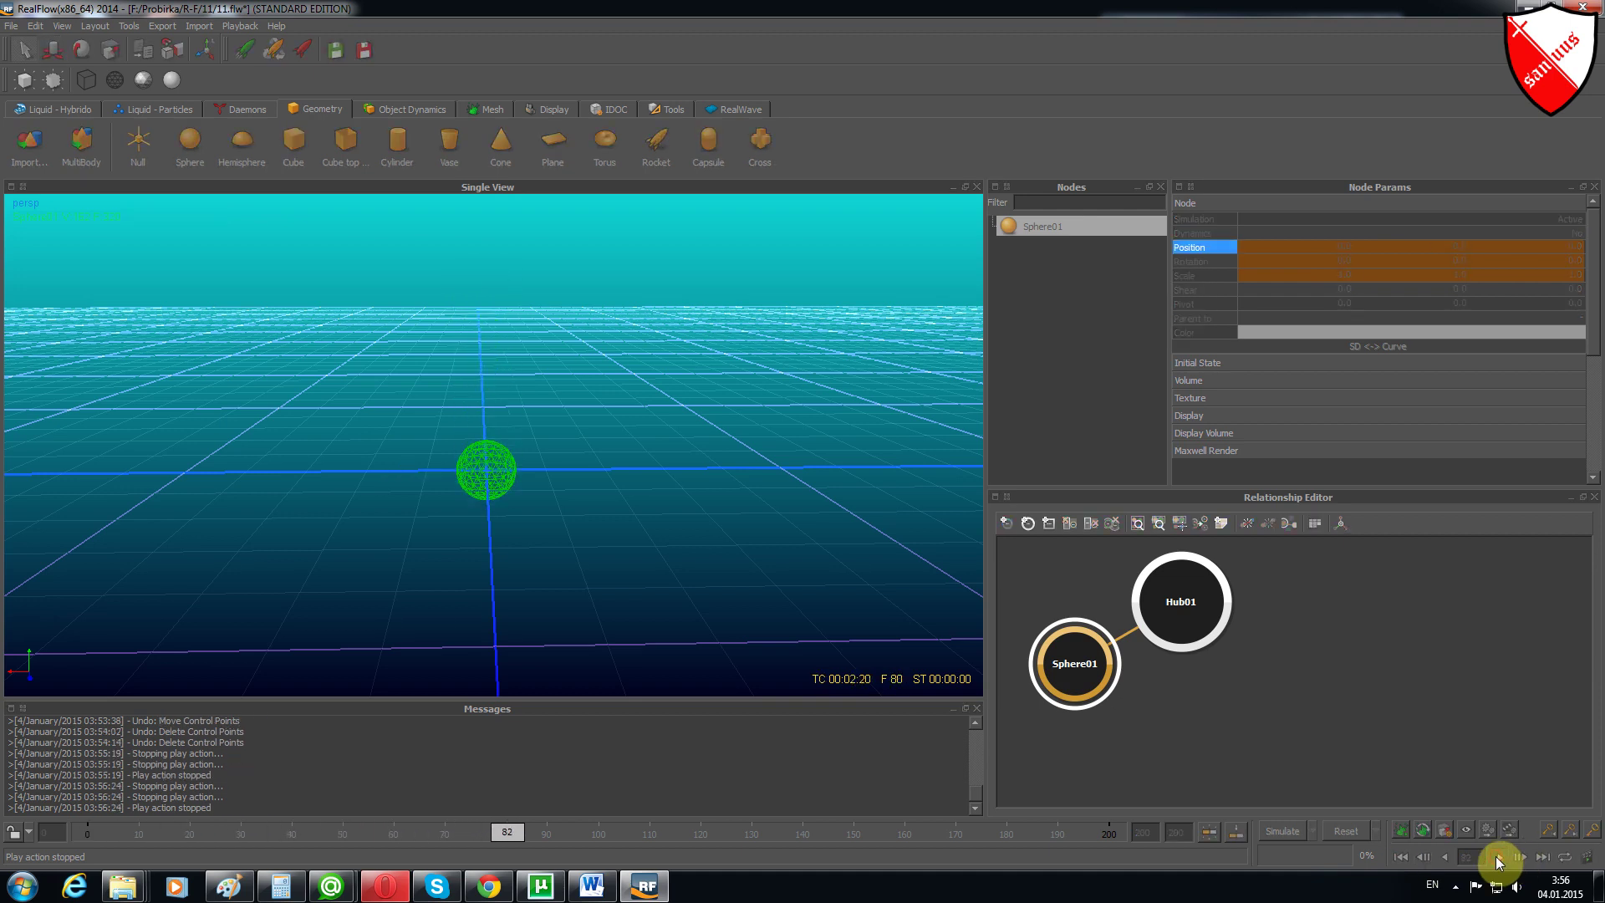
{"action": "left_click", "coordinate": [1497, 856]}
Open Sphere01's Position Y curve in the Curve Editor and box-select all its keys
{"action": "left_click", "coordinate": [1401, 856]}
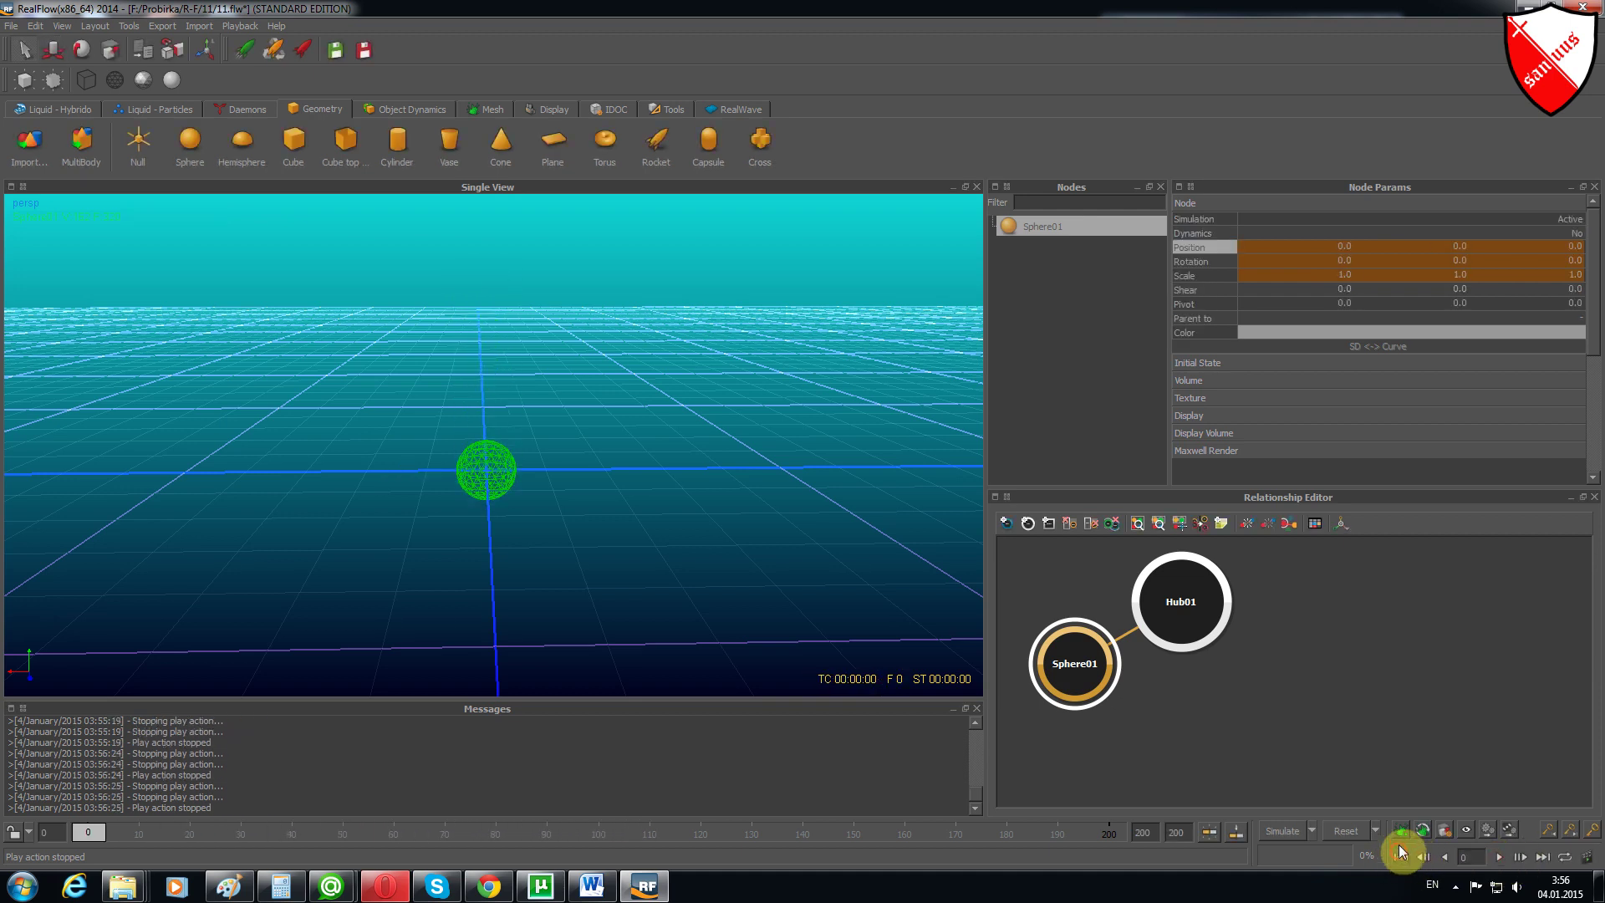
{"action": "right_click", "coordinate": [1206, 248]}
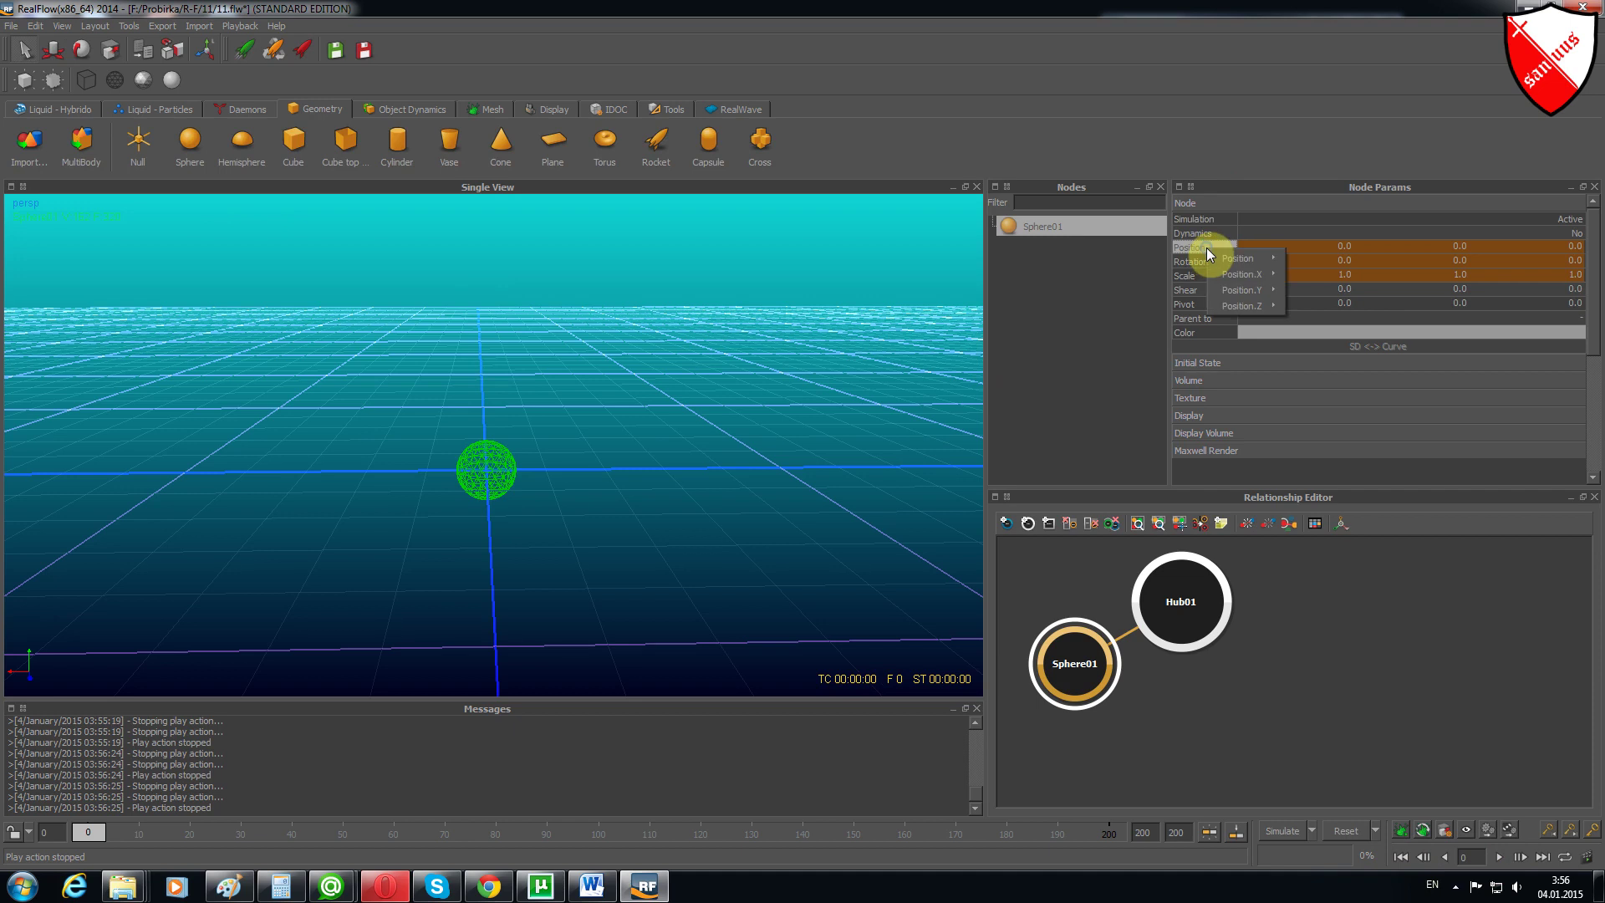
{"action": "mouse_move", "coordinate": [1241, 289]}
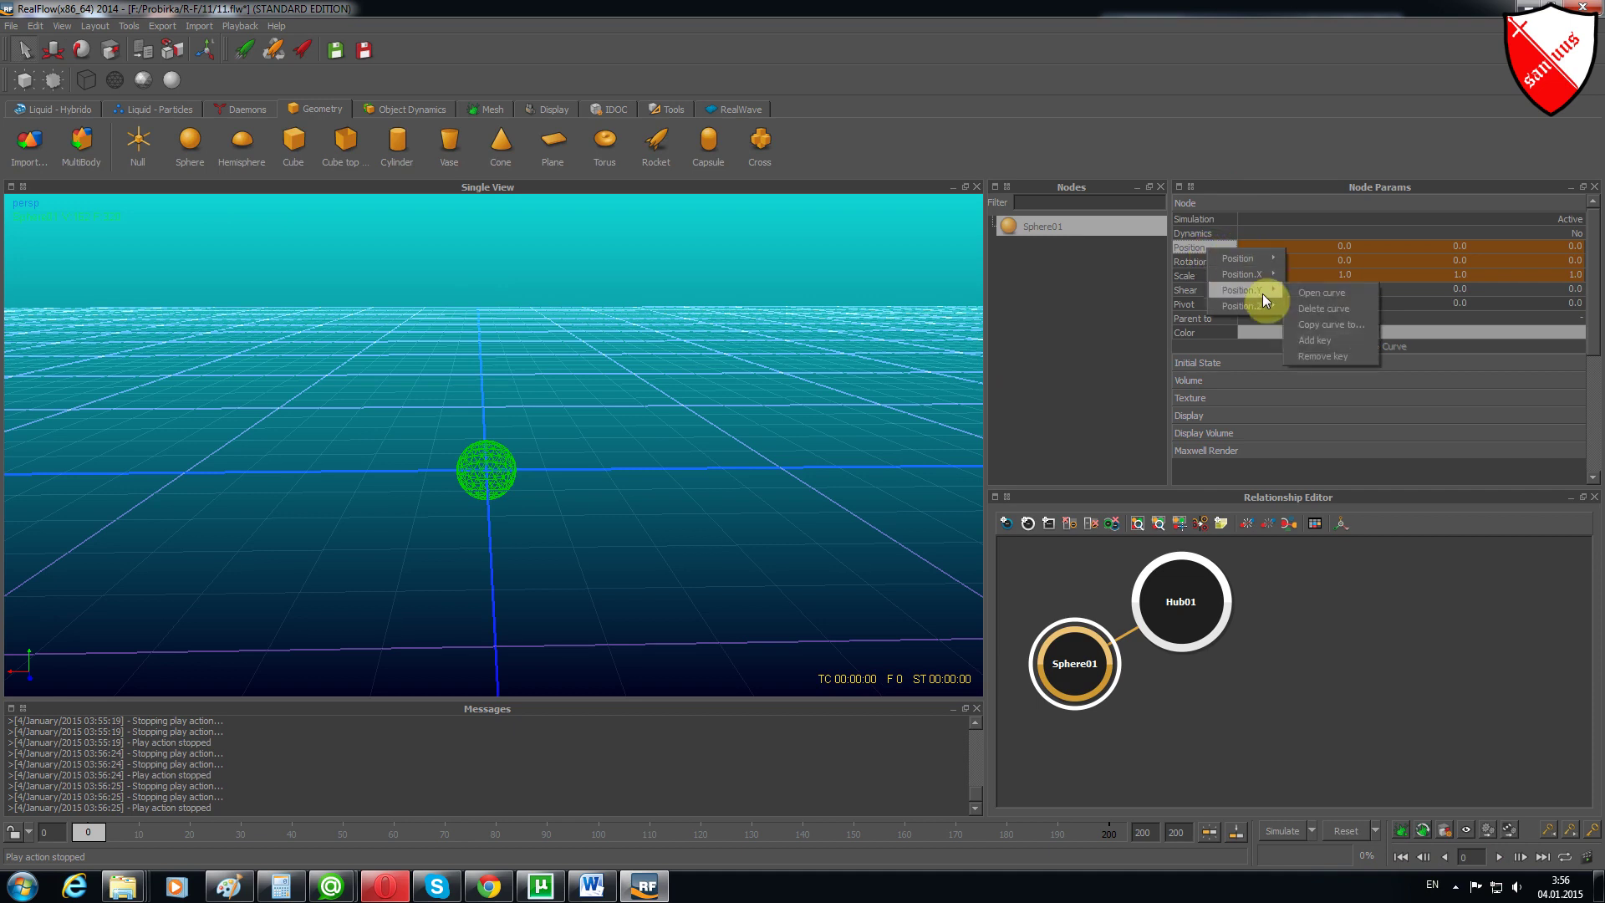
{"action": "left_click", "coordinate": [1315, 291]}
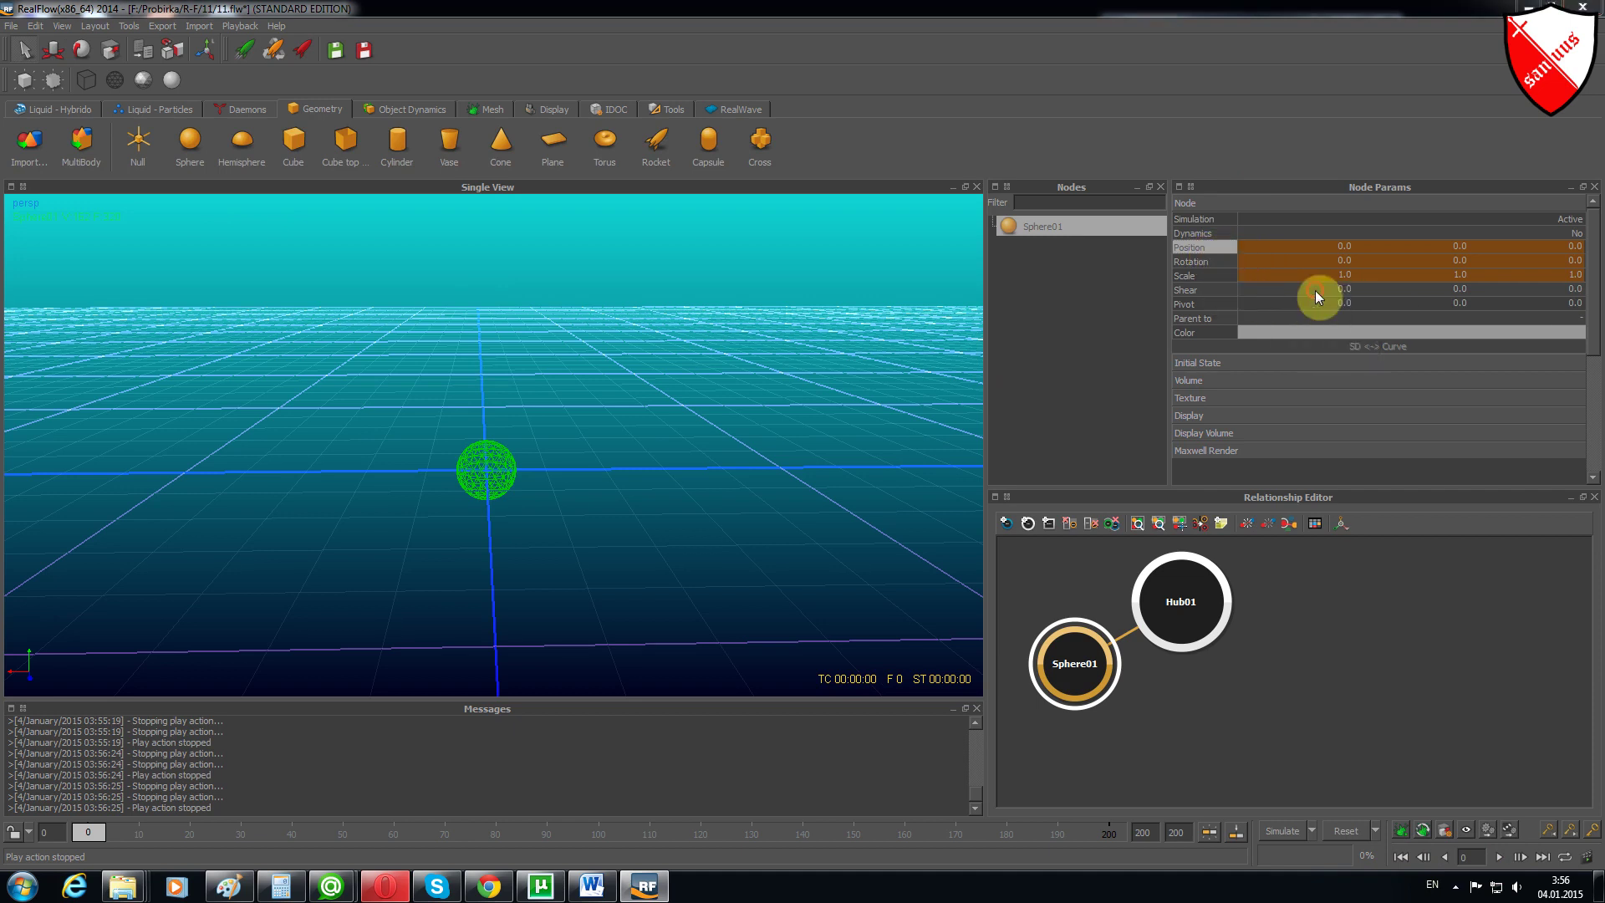
{"action": "left_click_drag", "start_coordinate": [971, 255], "coordinate": [741, 223]}
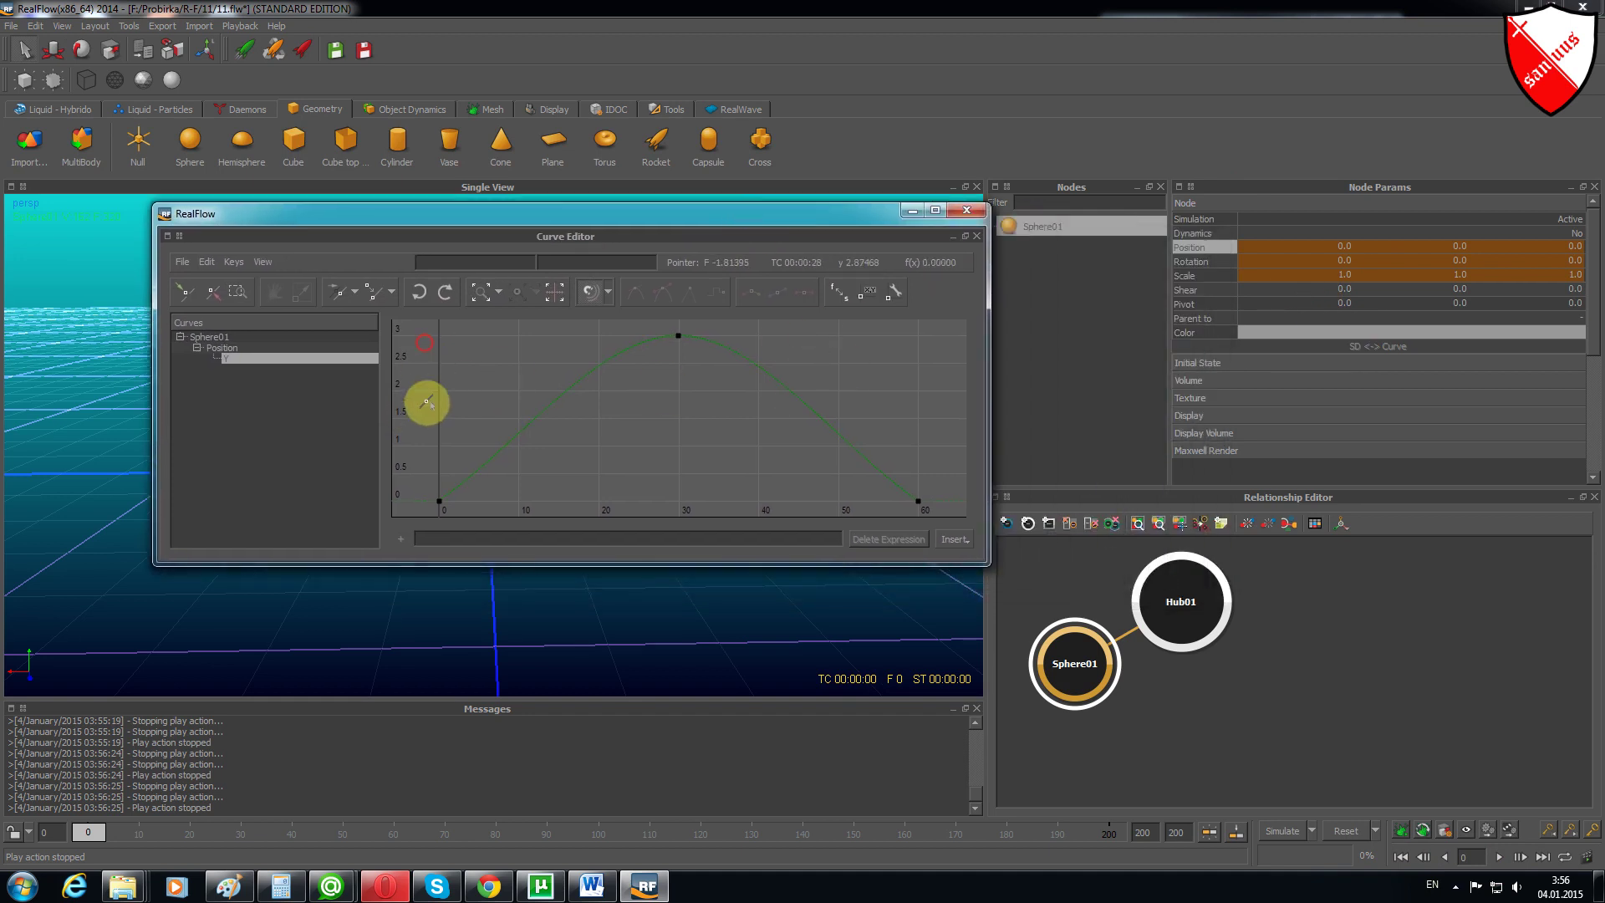
{"action": "left_click_drag", "start_coordinate": [424, 341], "coordinate": [939, 545]}
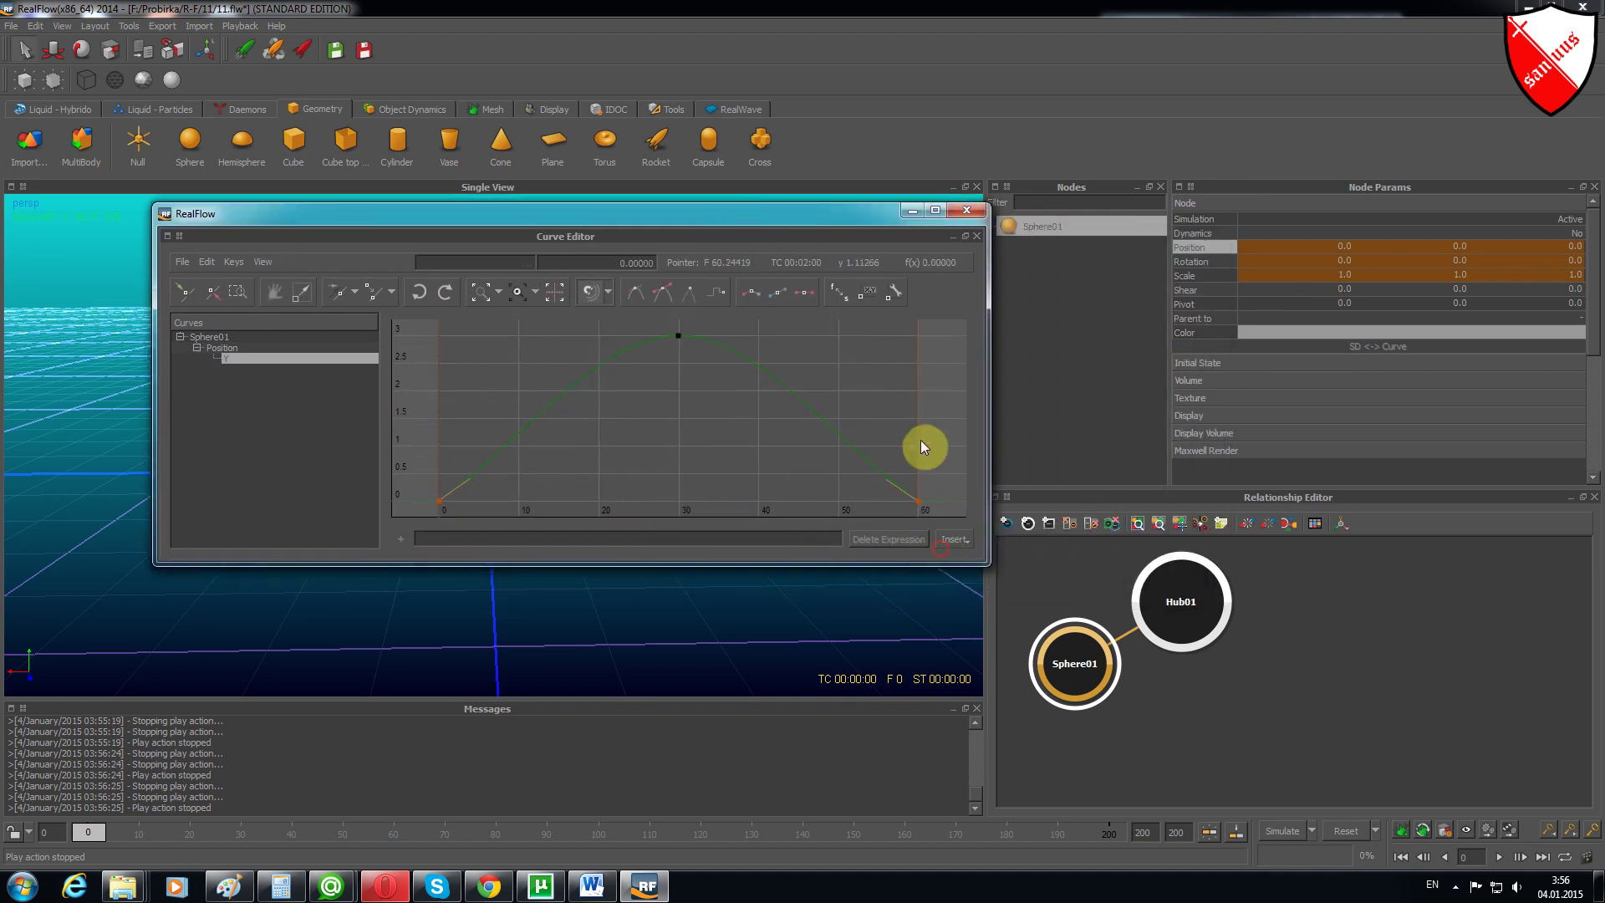
{"action": "scroll", "coordinate": [934, 420], "scroll_direction": "down", "scroll_amount": 2}
{"action": "scroll", "coordinate": [651, 397], "scroll_direction": "down", "scroll_amount": 1}
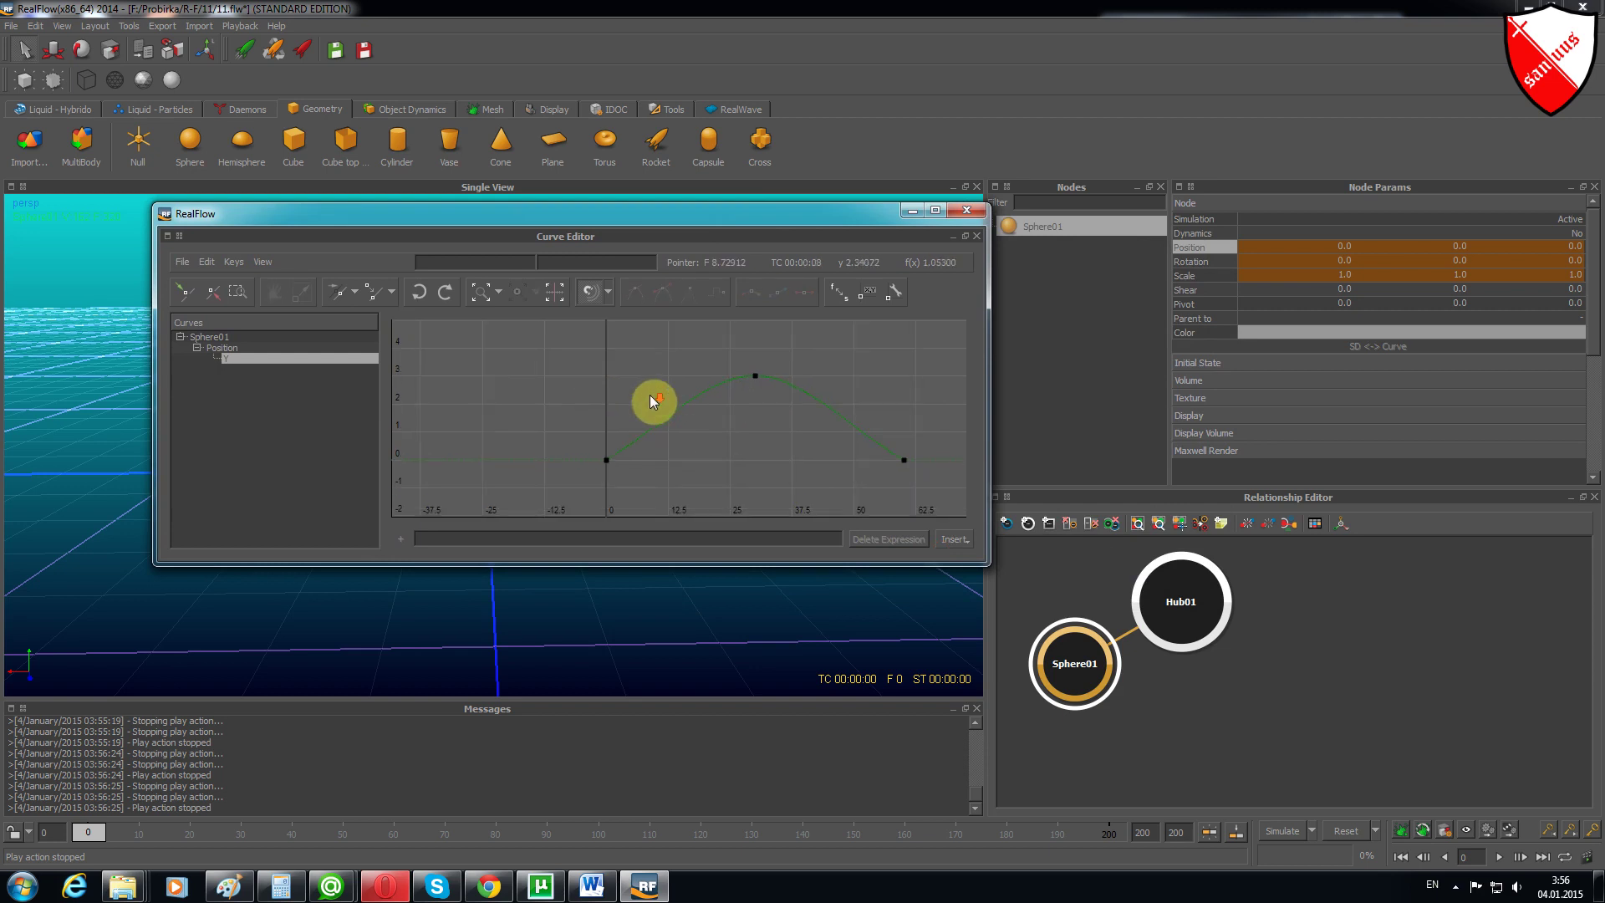
{"action": "mouse_move", "coordinate": [565, 373]}
{"action": "left_mouse_down"}
{"action": "mouse_move", "coordinate": [615, 412]}
{"action": "mouse_move", "coordinate": [951, 517]}
{"action": "left_mouse_up"}
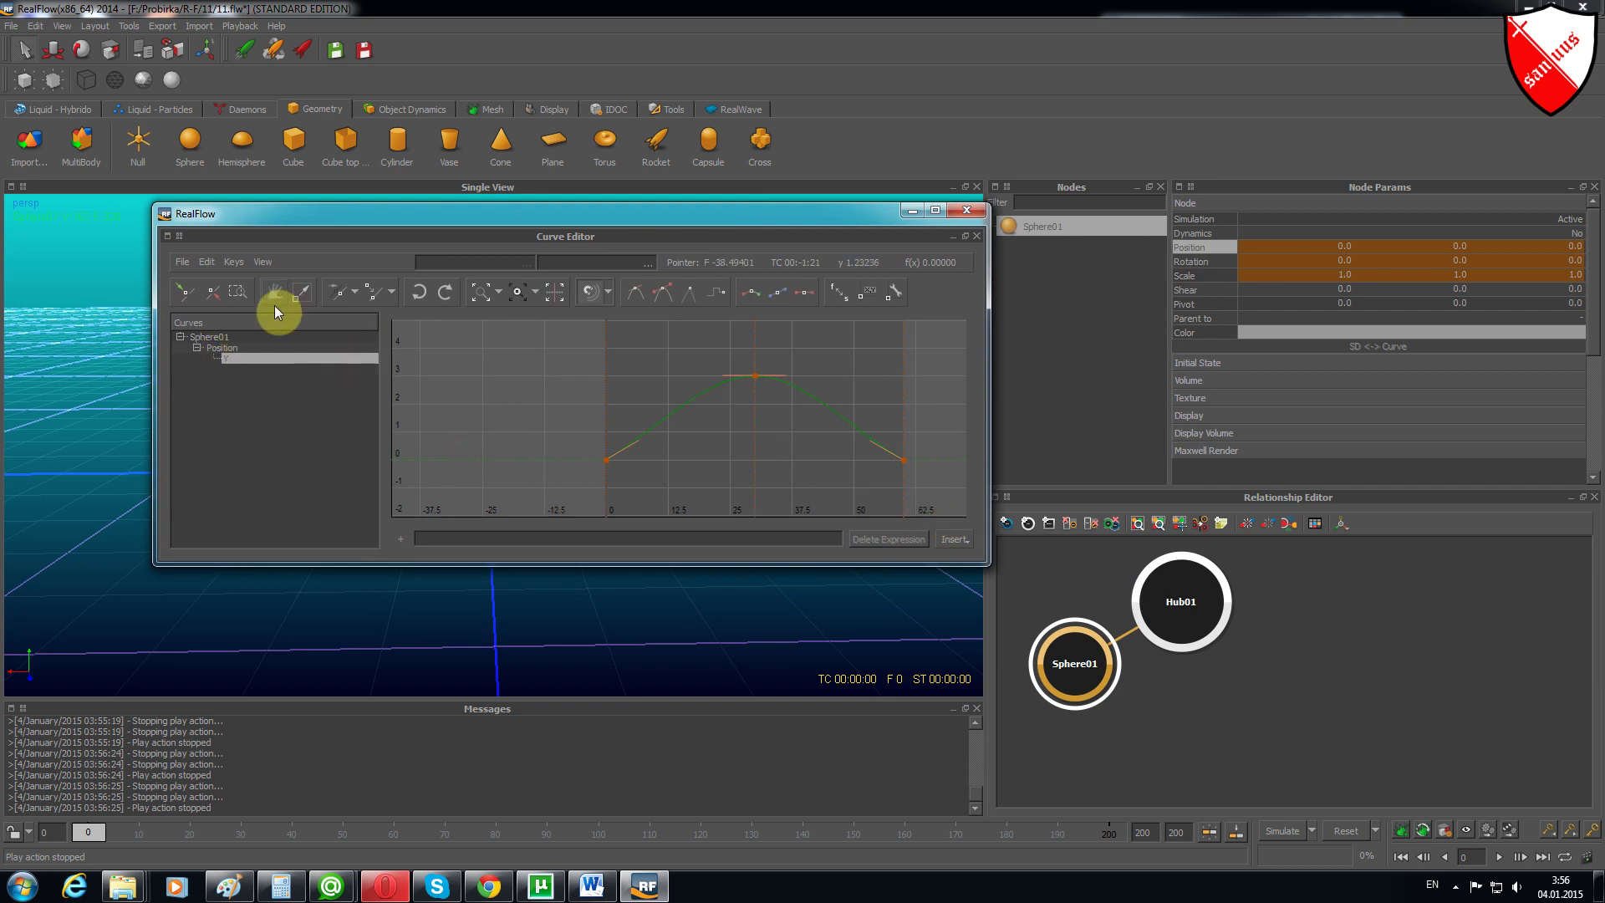
Set the keys' Last Node Behaviour to Loop and fit the repeating curve in view
{"action": "left_click", "coordinate": [236, 262]}
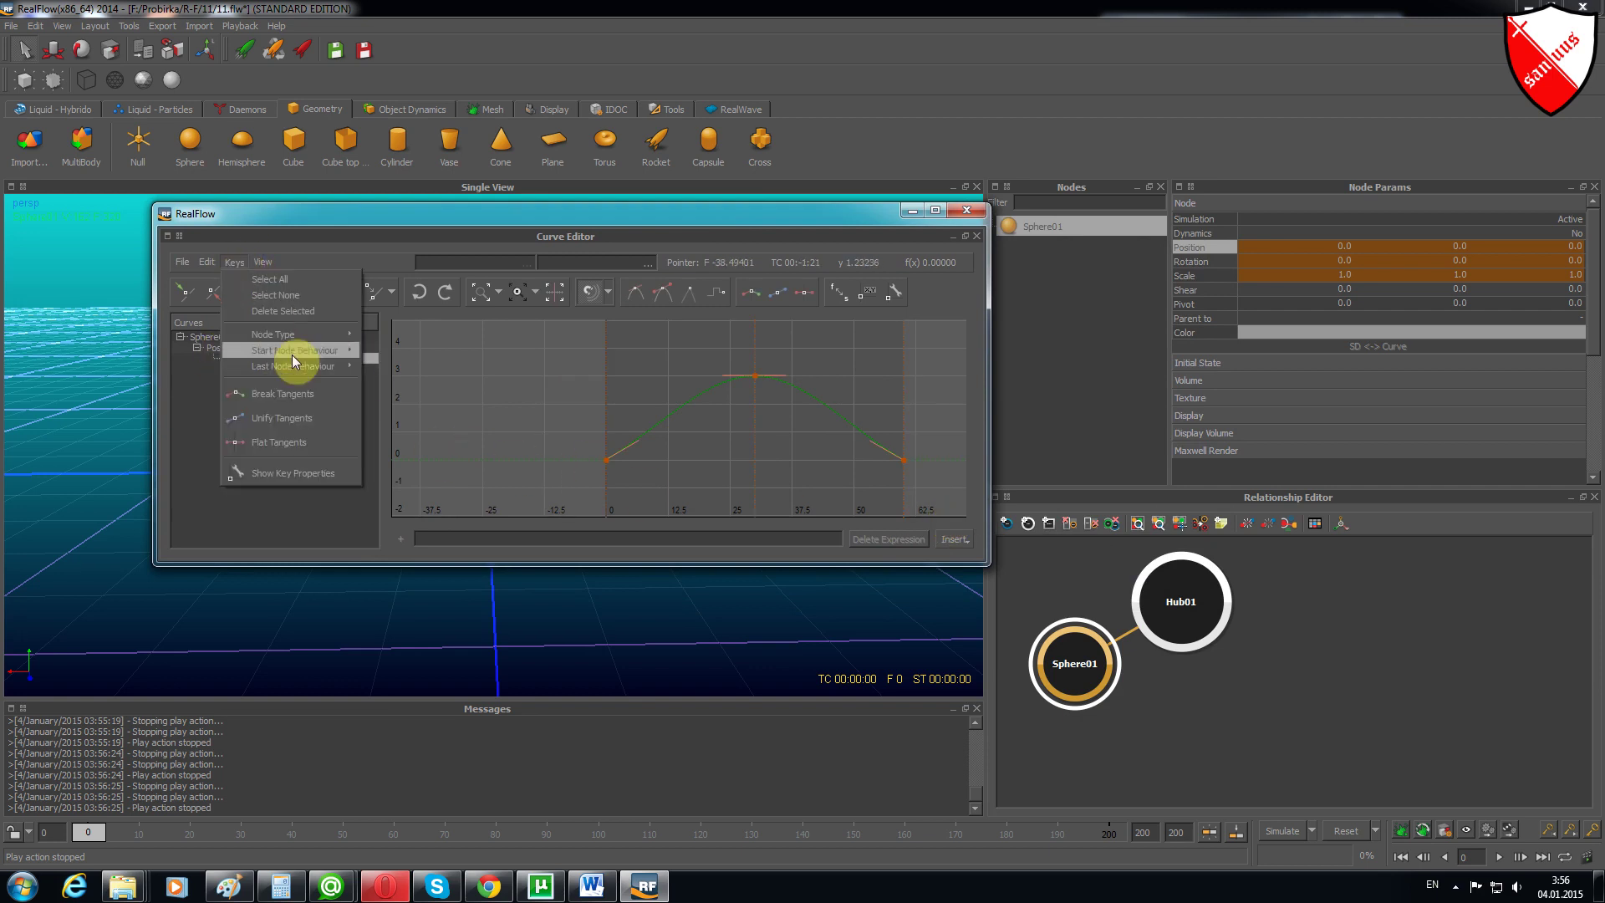
{"action": "mouse_move", "coordinate": [293, 367]}
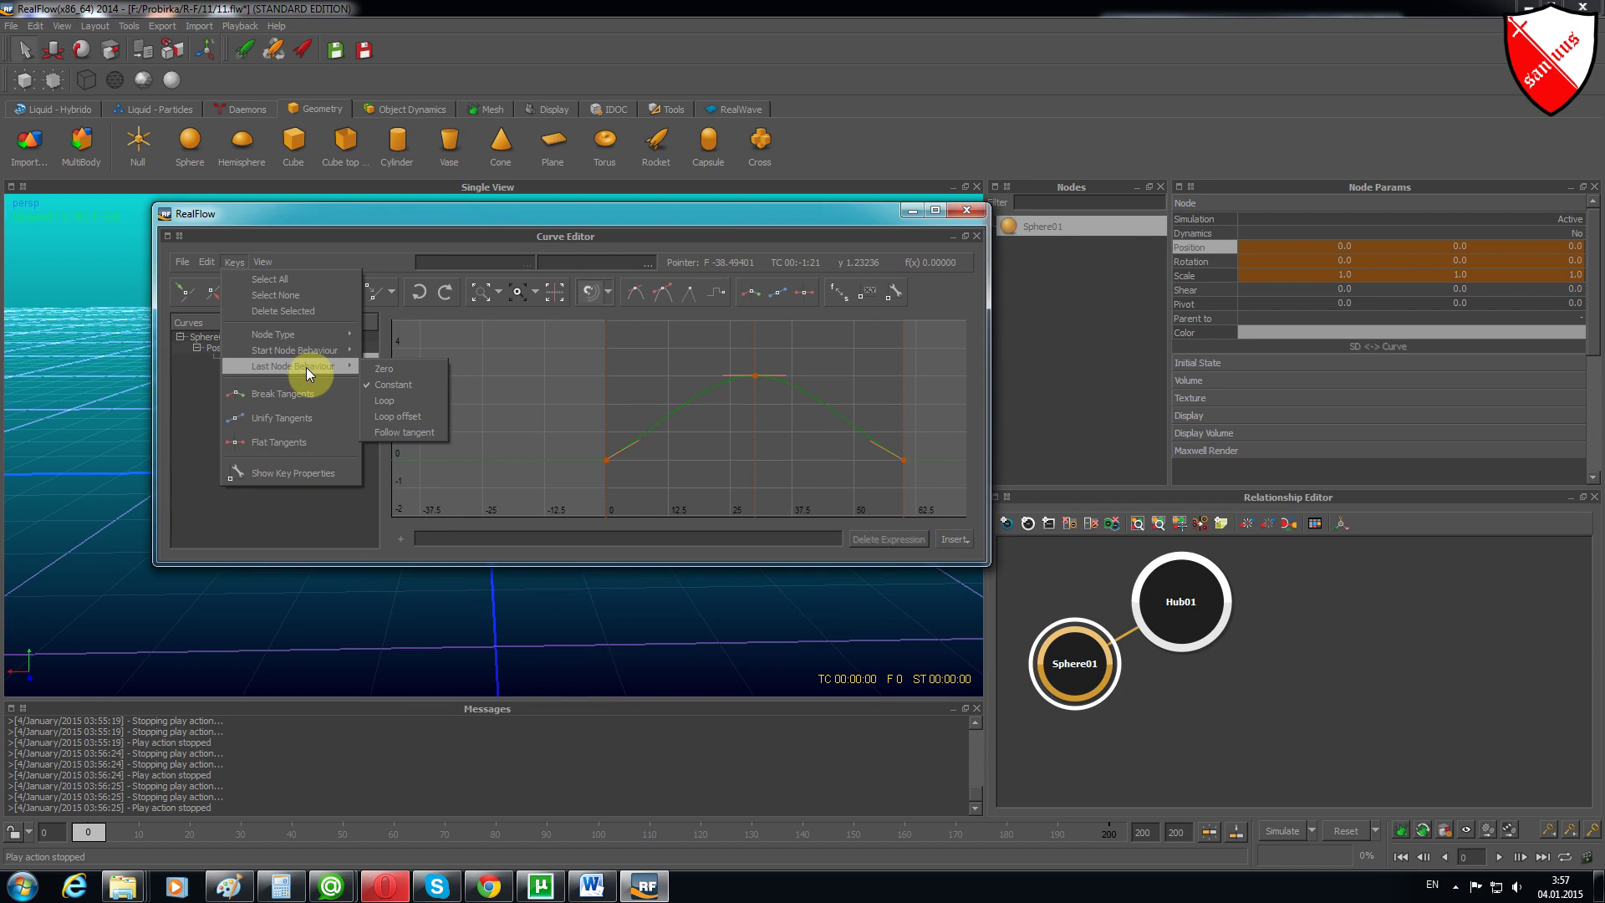
{"action": "left_click", "coordinate": [404, 400]}
{"action": "scroll", "coordinate": [835, 402], "scroll_direction": "down", "scroll_amount": 2}
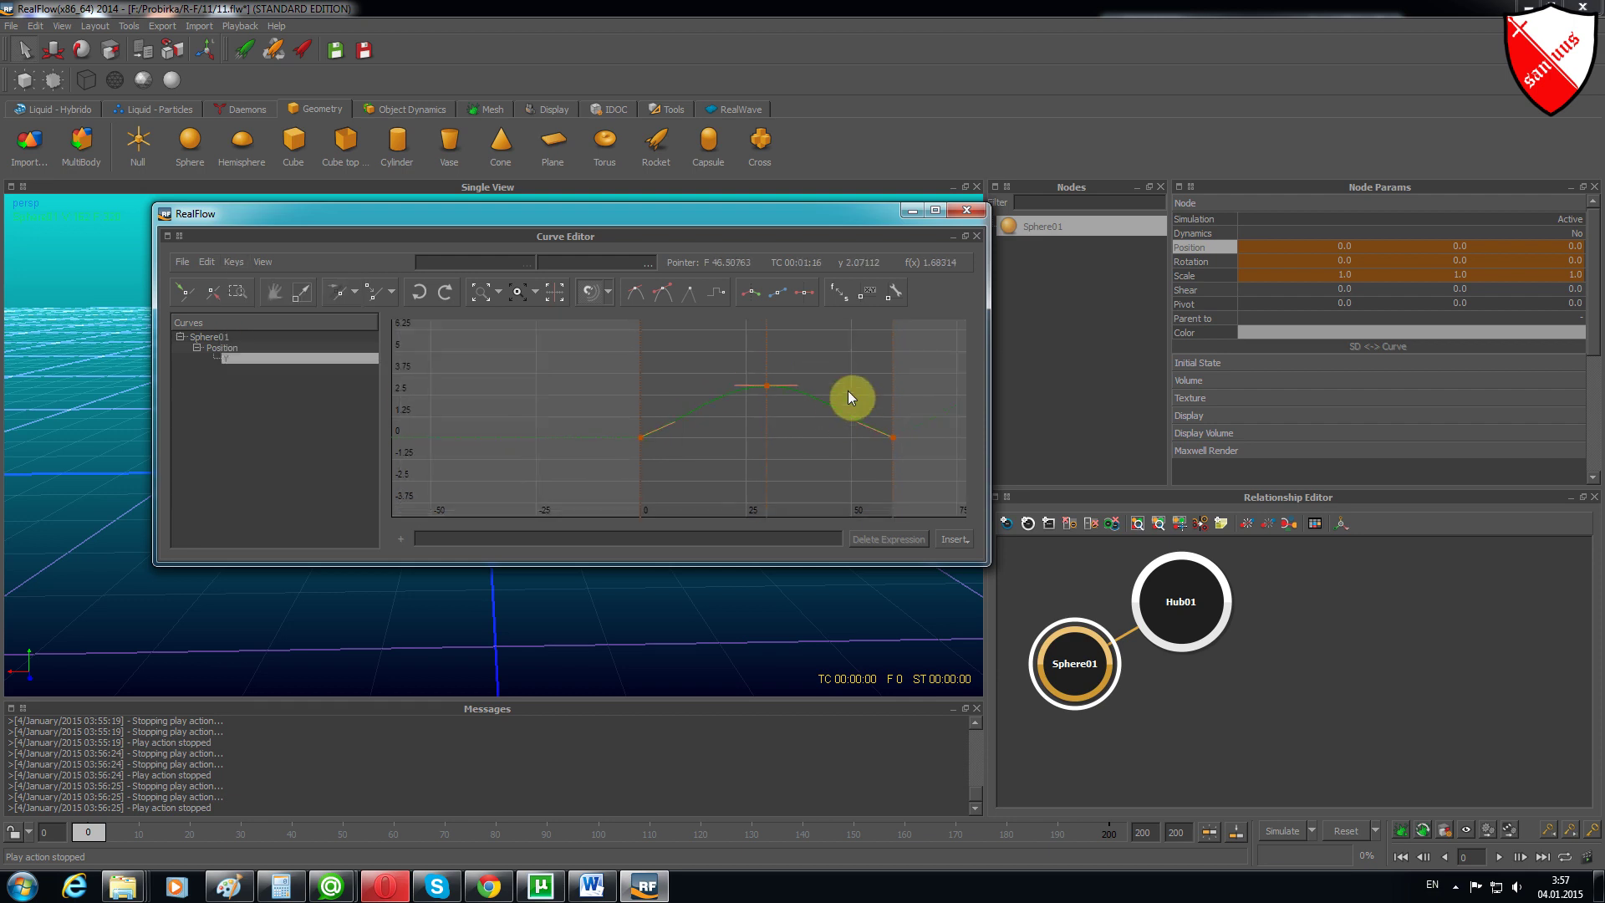
{"action": "scroll", "coordinate": [878, 356], "scroll_direction": "up", "scroll_amount": 1}
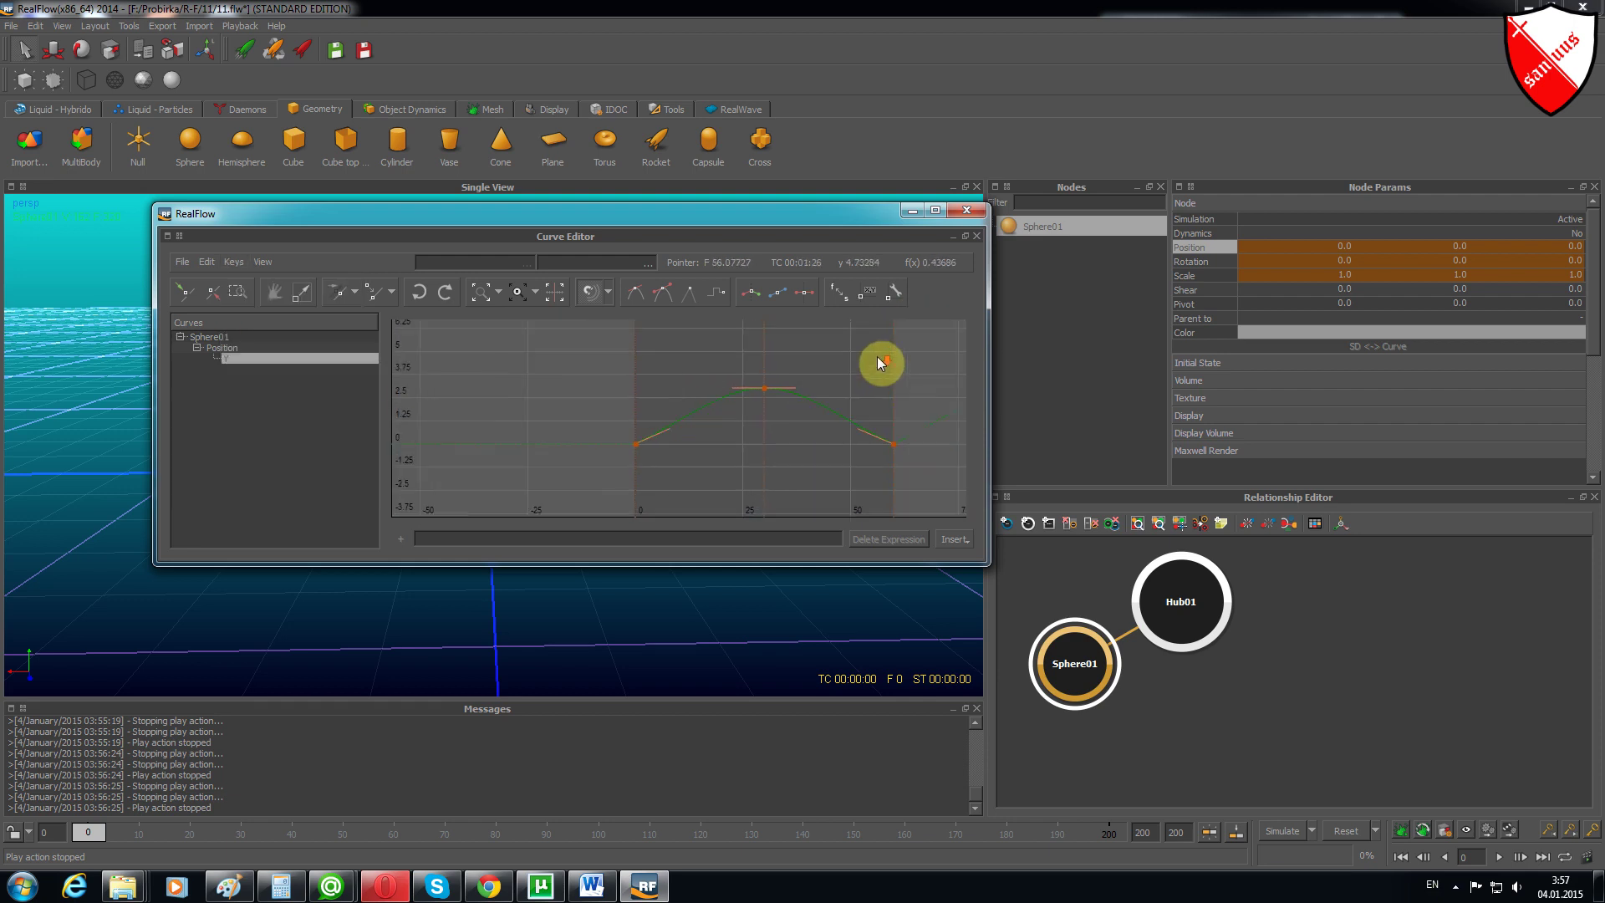
{"action": "scroll", "coordinate": [879, 361], "scroll_direction": "down", "scroll_amount": 2}
{"action": "scroll", "coordinate": [879, 361], "scroll_direction": "down", "scroll_amount": 1}
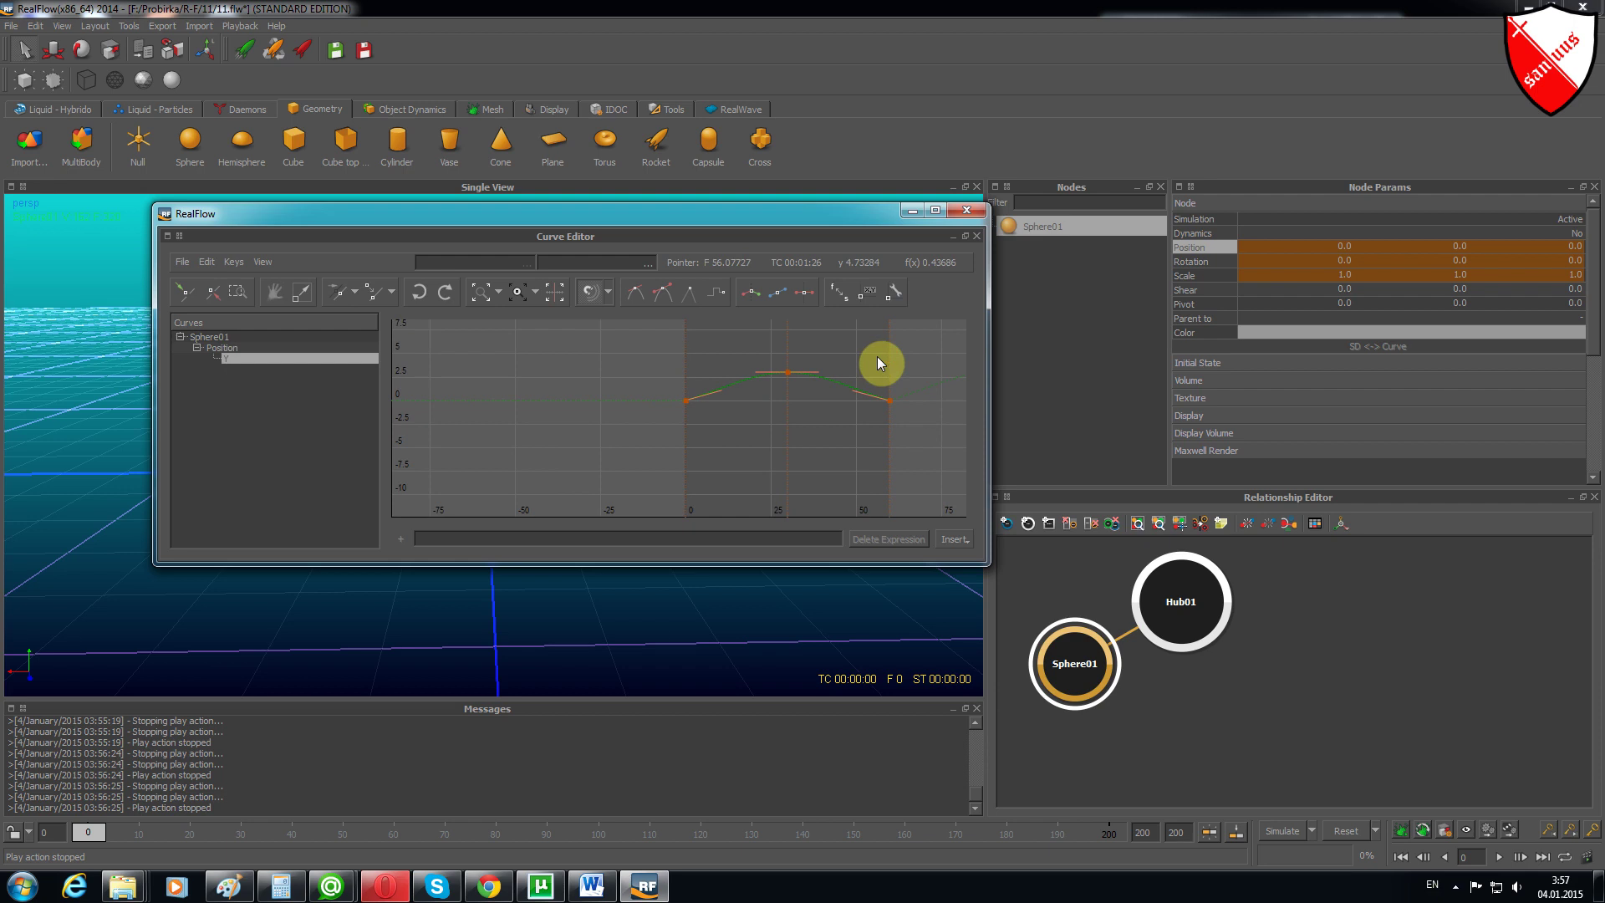
{"action": "scroll", "coordinate": [876, 357], "scroll_direction": "down", "scroll_amount": 5}
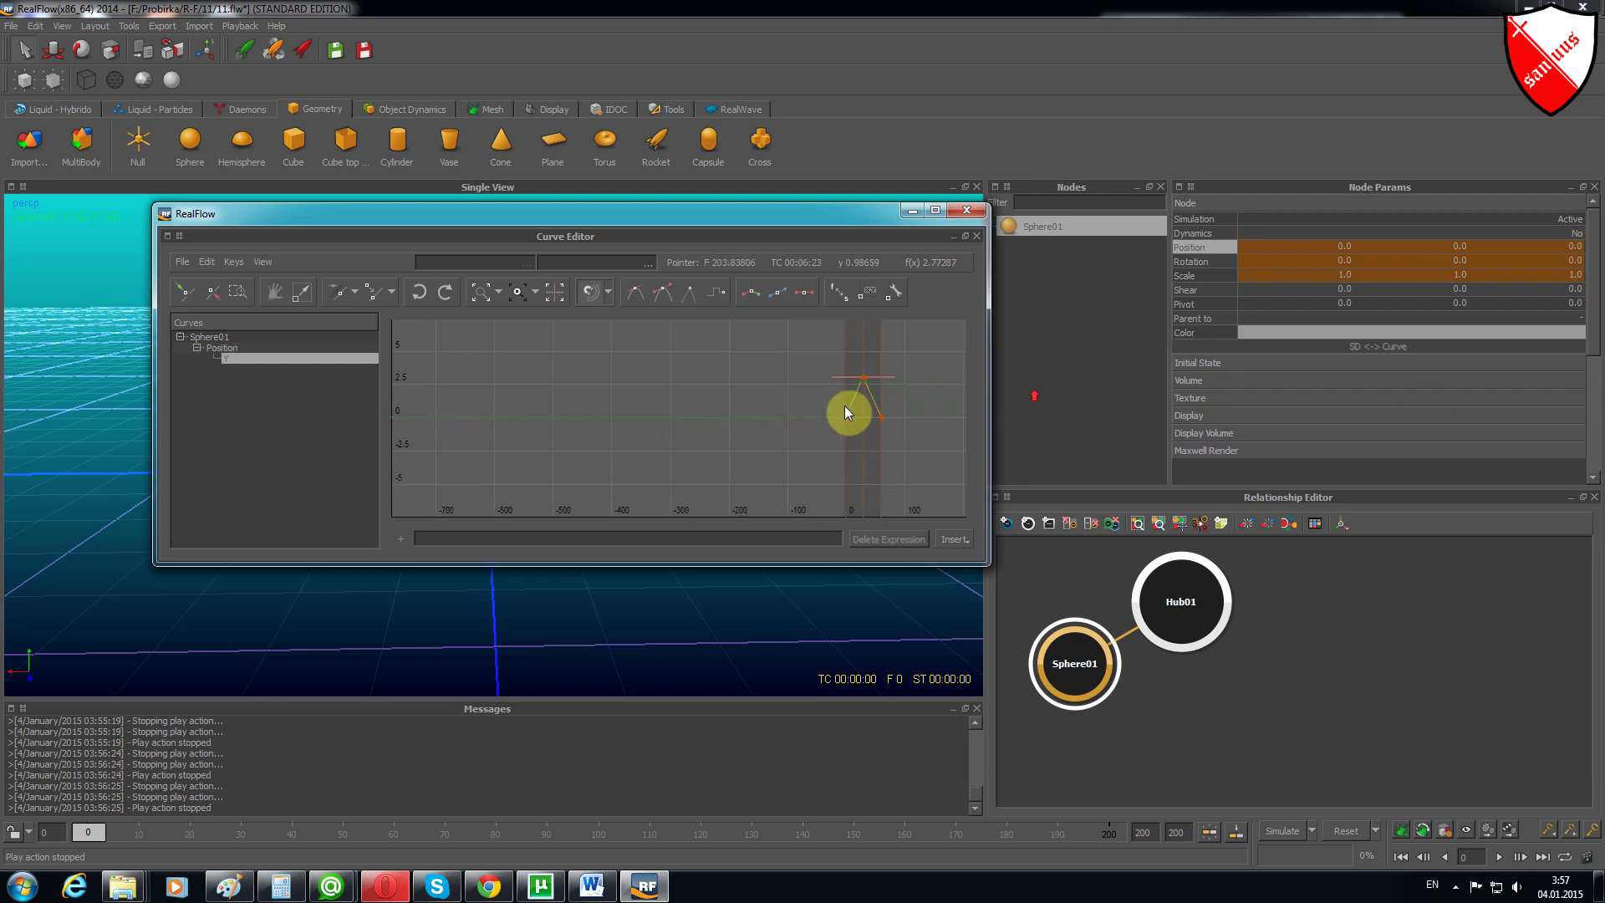
{"action": "scroll", "coordinate": [921, 420], "scroll_direction": "up", "scroll_amount": 1}
{"action": "scroll", "coordinate": [921, 419], "scroll_direction": "up", "scroll_amount": 1}
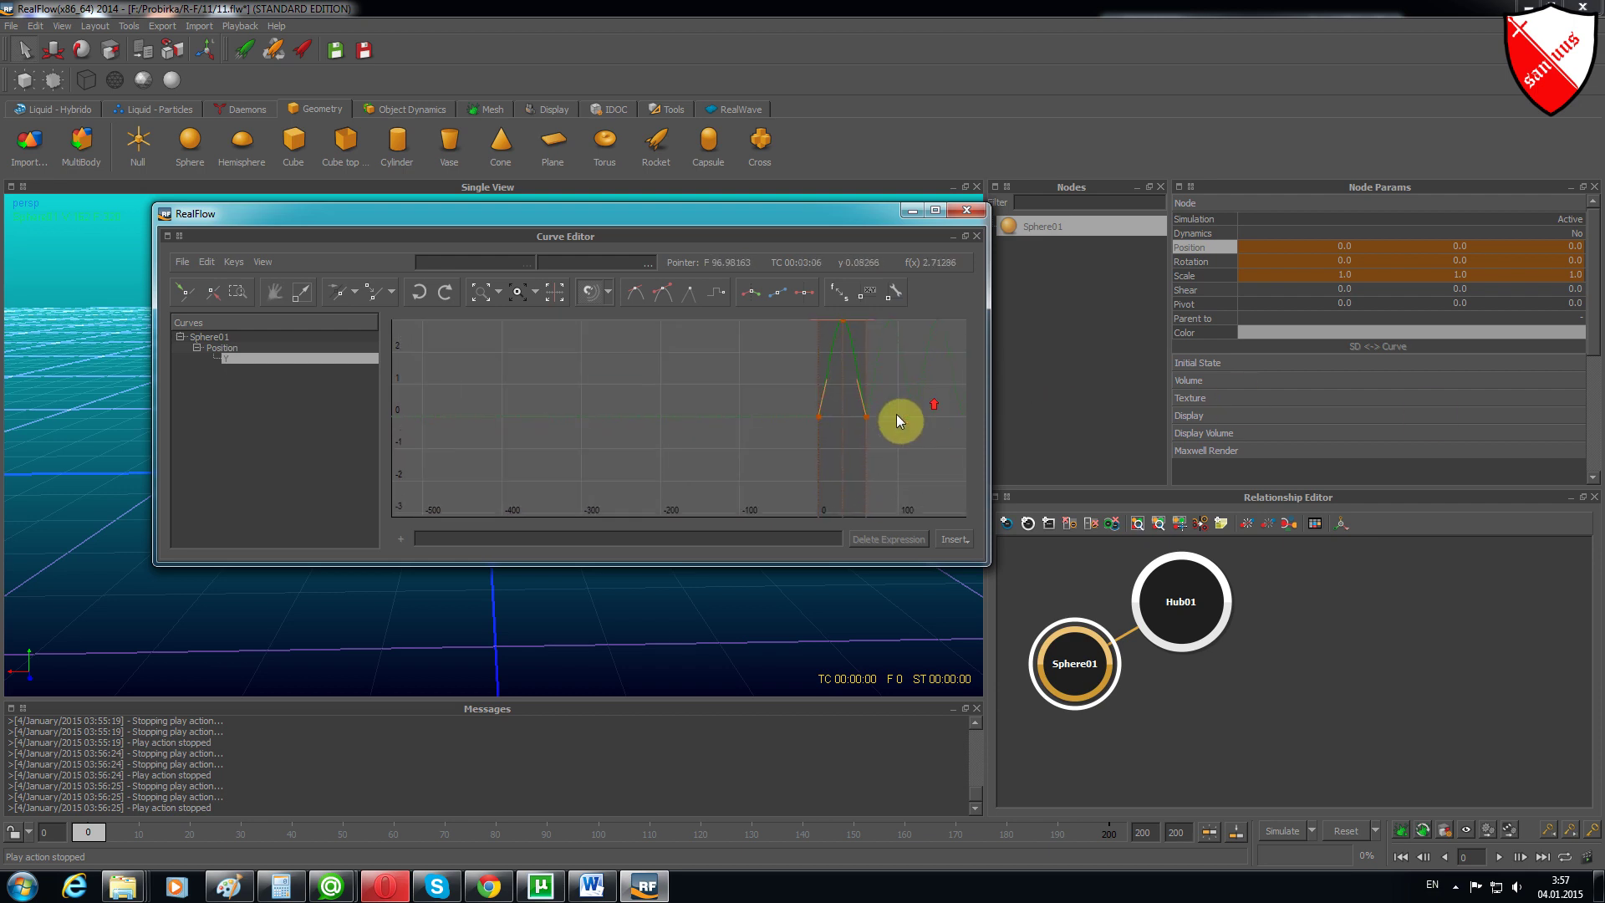
{"action": "scroll", "coordinate": [891, 414], "scroll_direction": "down", "scroll_amount": 1}
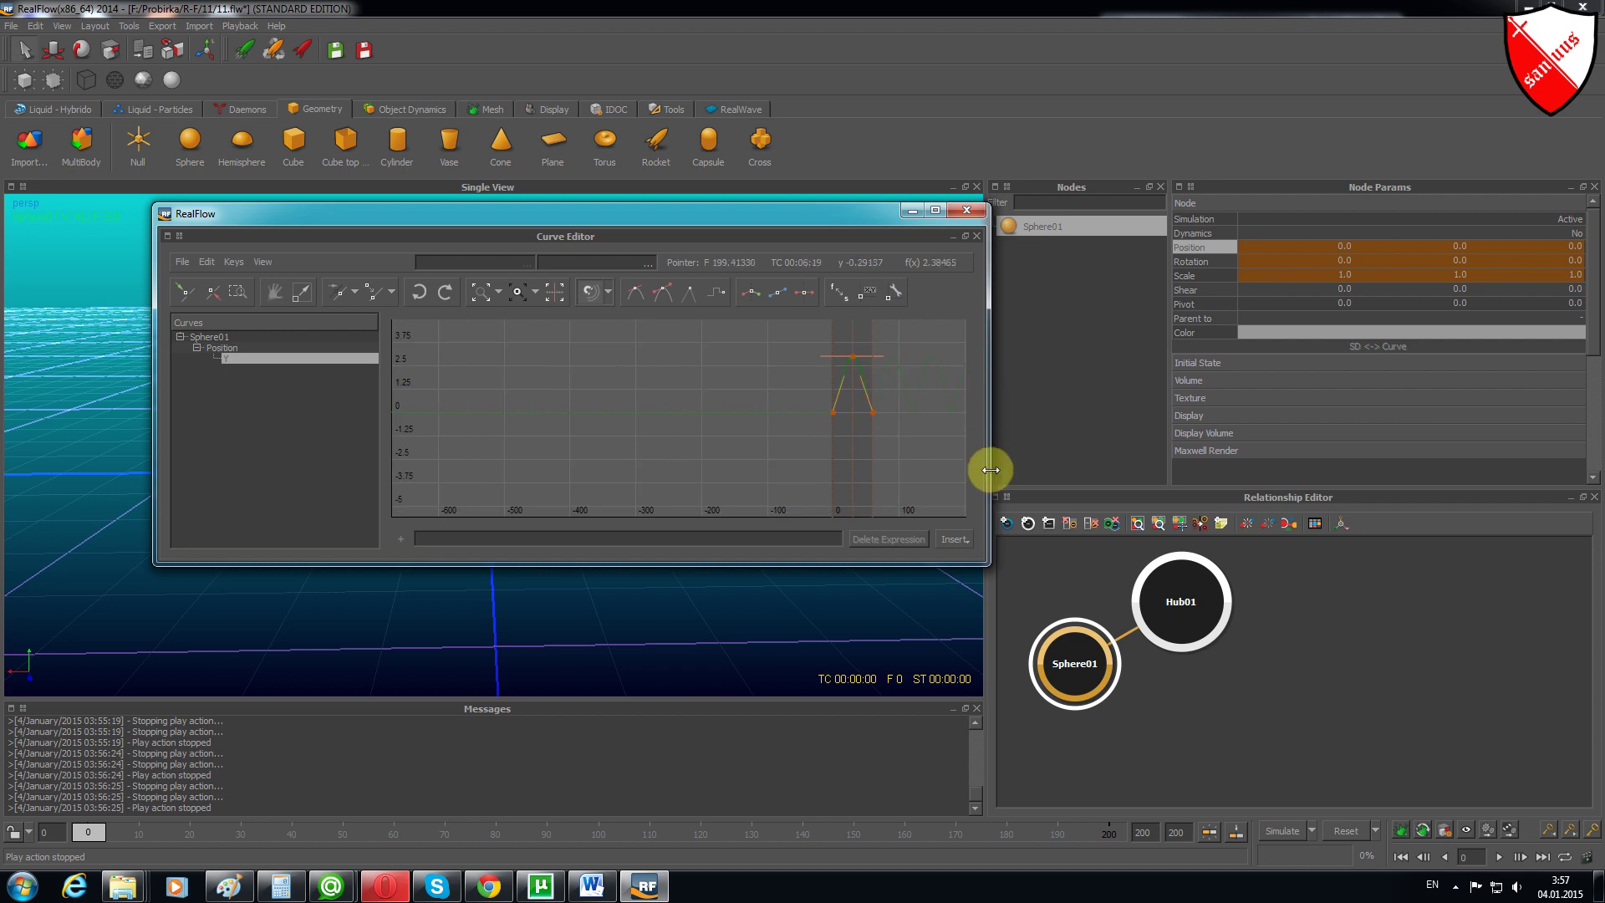
{"action": "scroll", "coordinate": [928, 403], "scroll_direction": "up", "scroll_amount": 1}
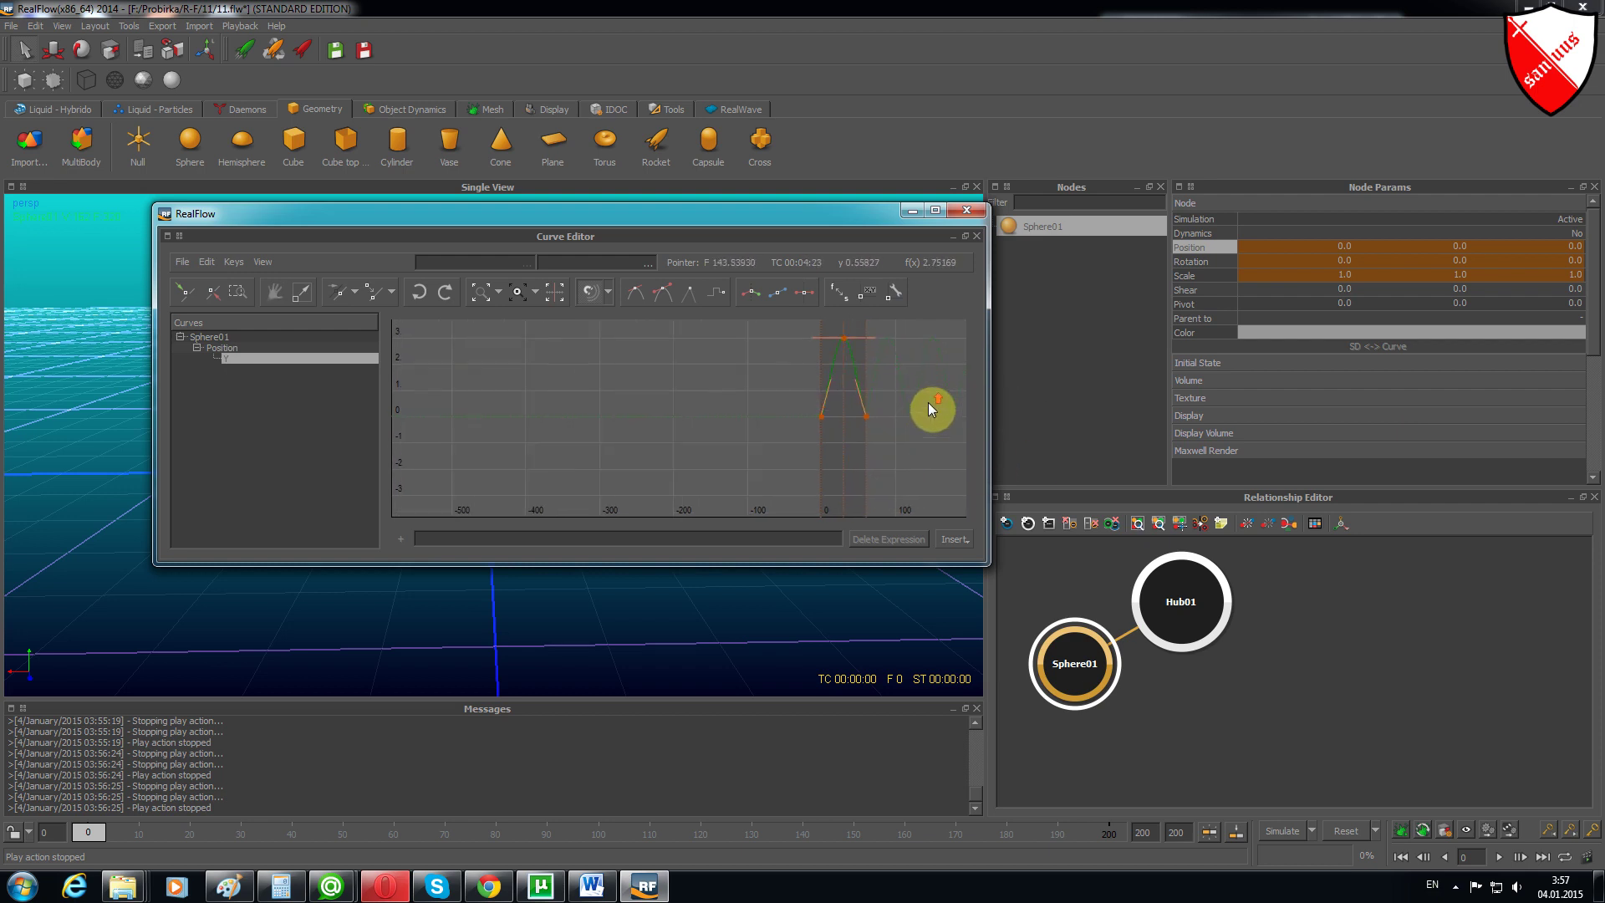
{"action": "scroll", "coordinate": [928, 403], "scroll_direction": "up", "scroll_amount": 1}
{"action": "left_click", "coordinate": [515, 298]}
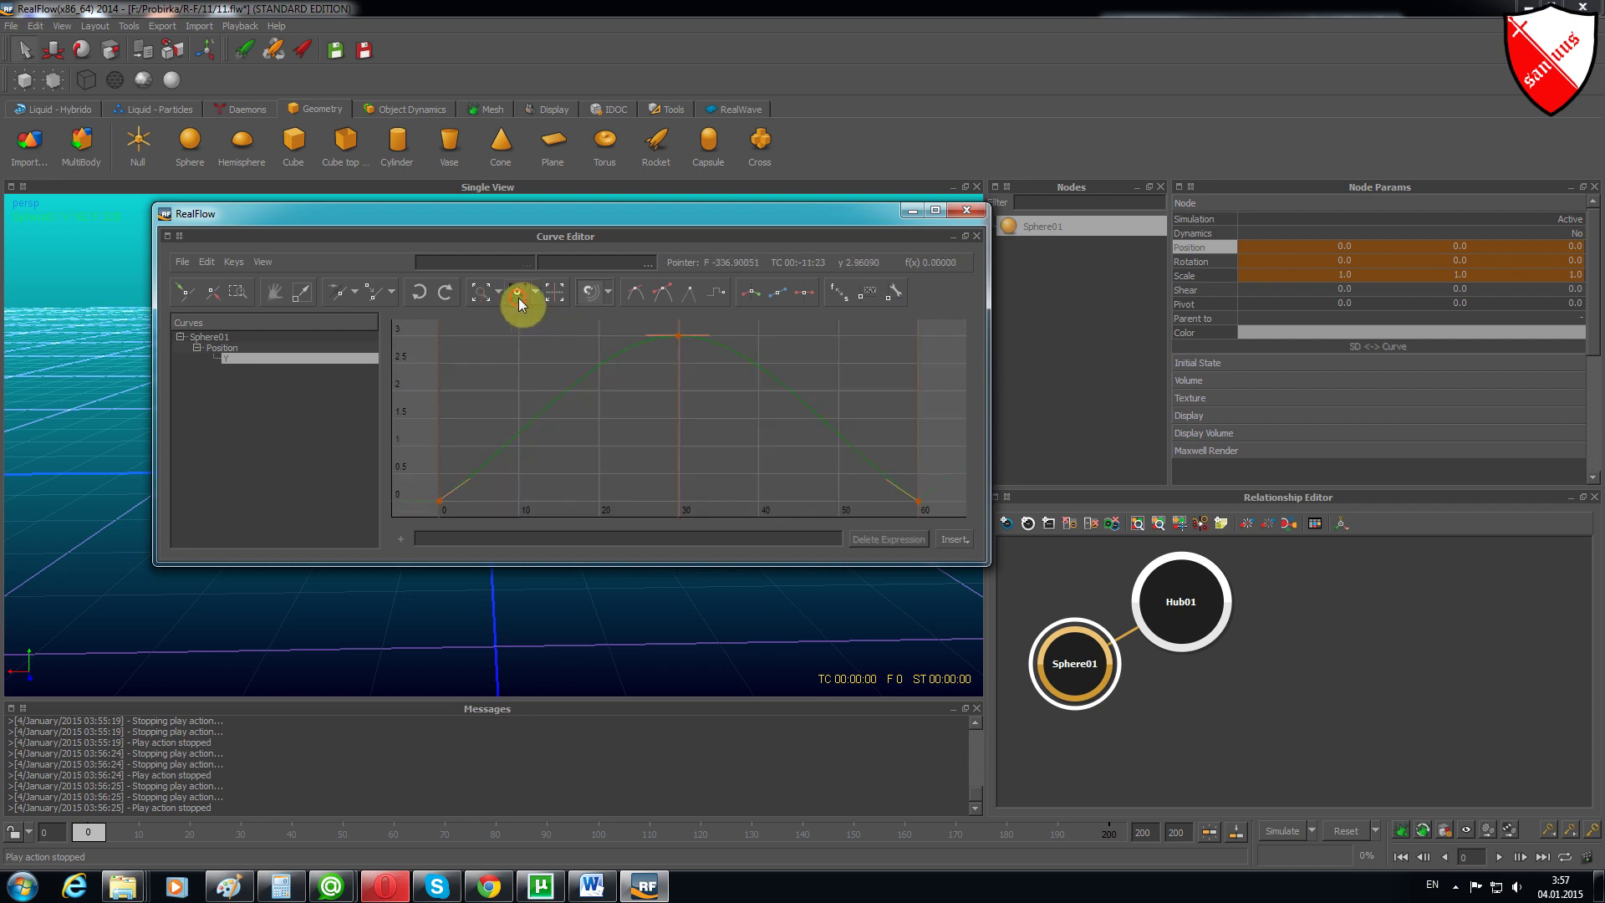
{"action": "scroll", "coordinate": [775, 415], "scroll_direction": "down", "scroll_amount": 1}
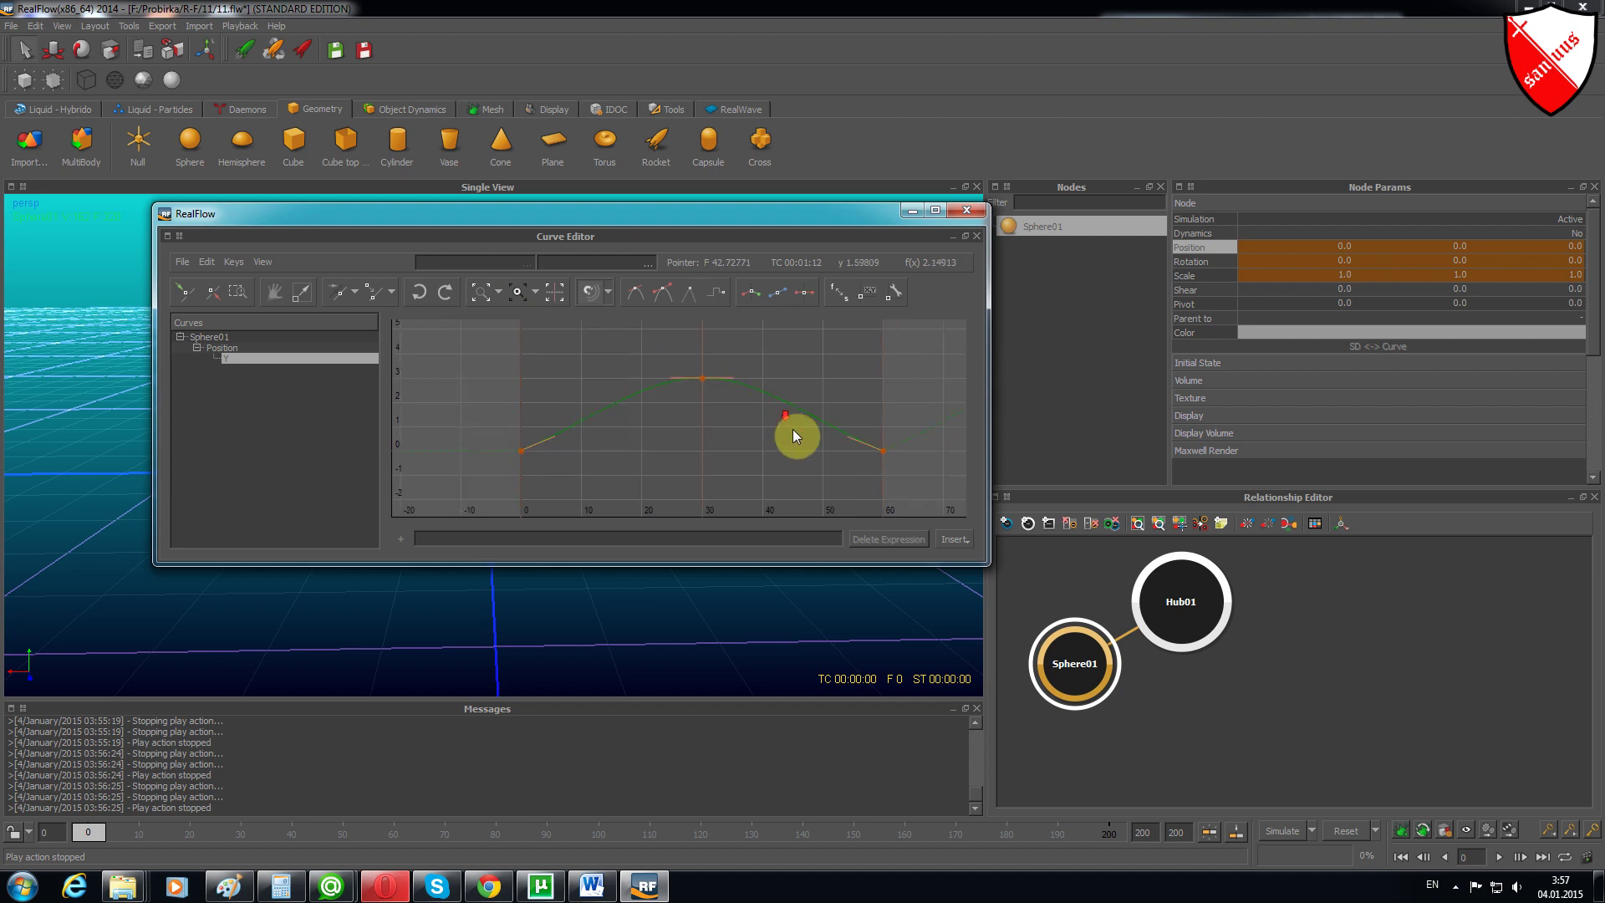
{"action": "scroll", "coordinate": [835, 435], "scroll_direction": "down", "scroll_amount": 2}
{"action": "scroll", "coordinate": [882, 433], "scroll_direction": "up", "scroll_amount": 2}
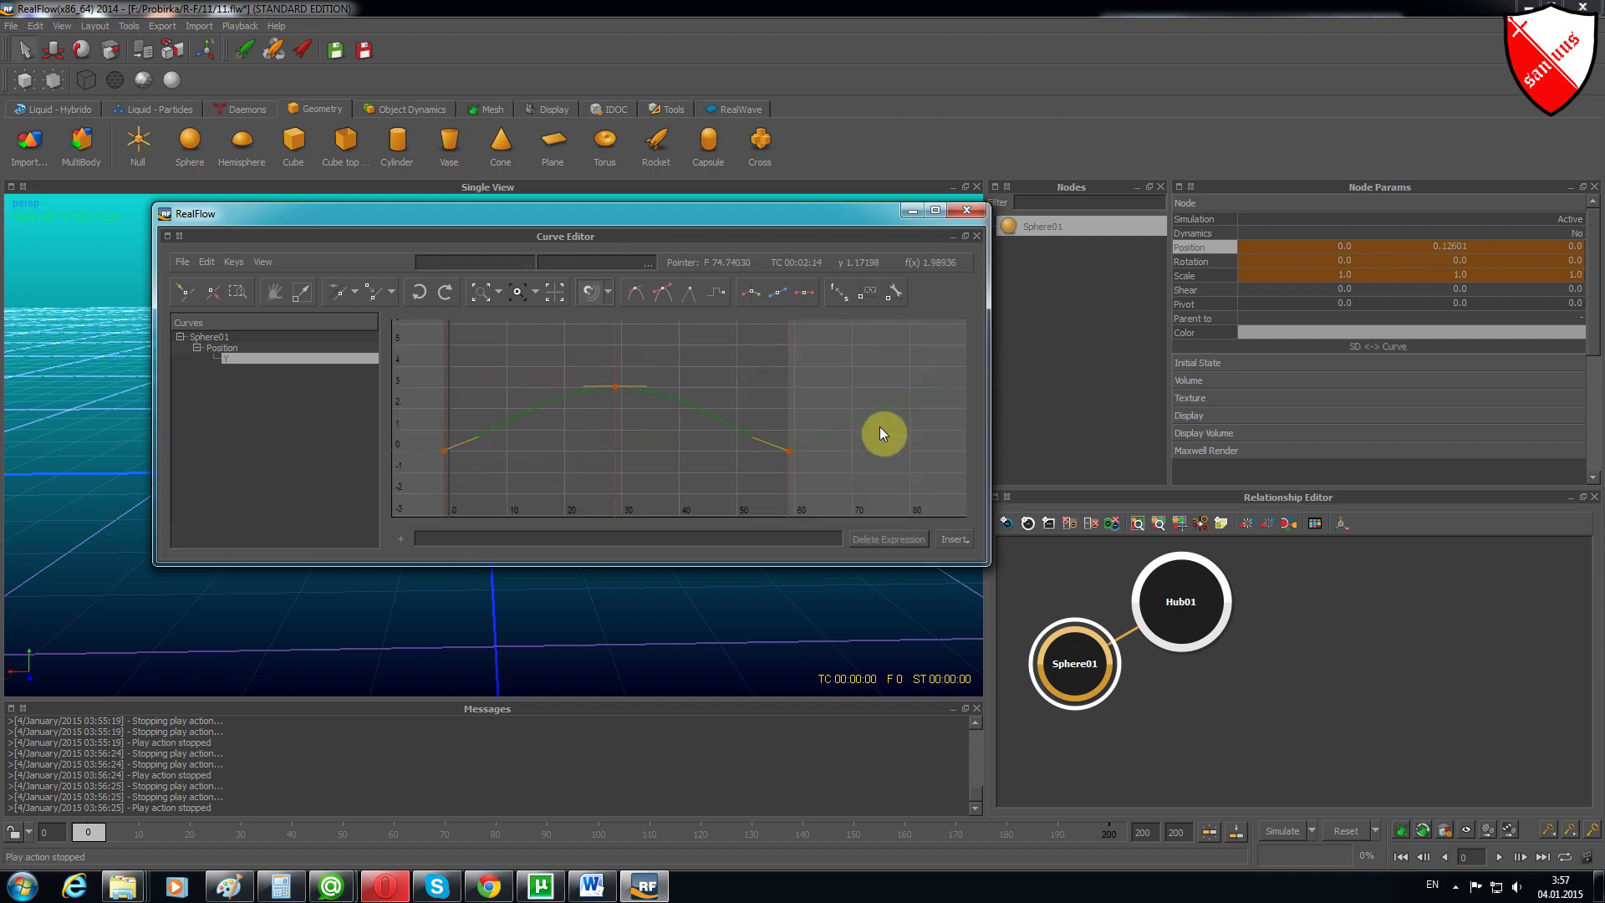
Minimize the Curve Editor, play the looping bounce, rewind to frame 0, and close the editor
{"action": "left_click", "coordinate": [912, 211]}
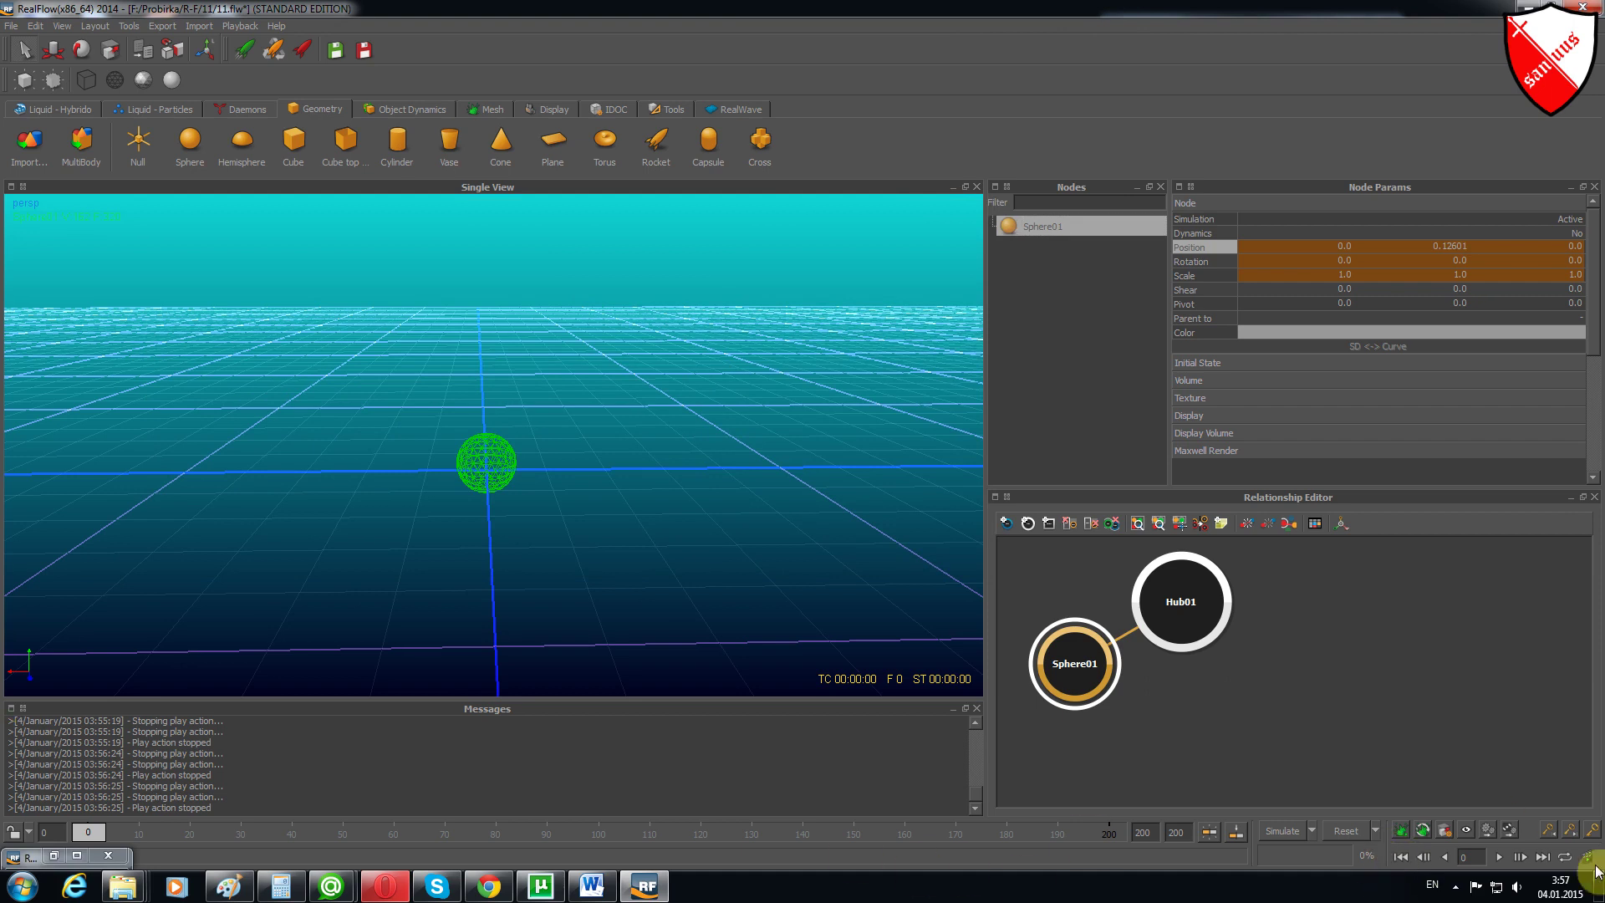
{"action": "left_click", "coordinate": [1498, 858]}
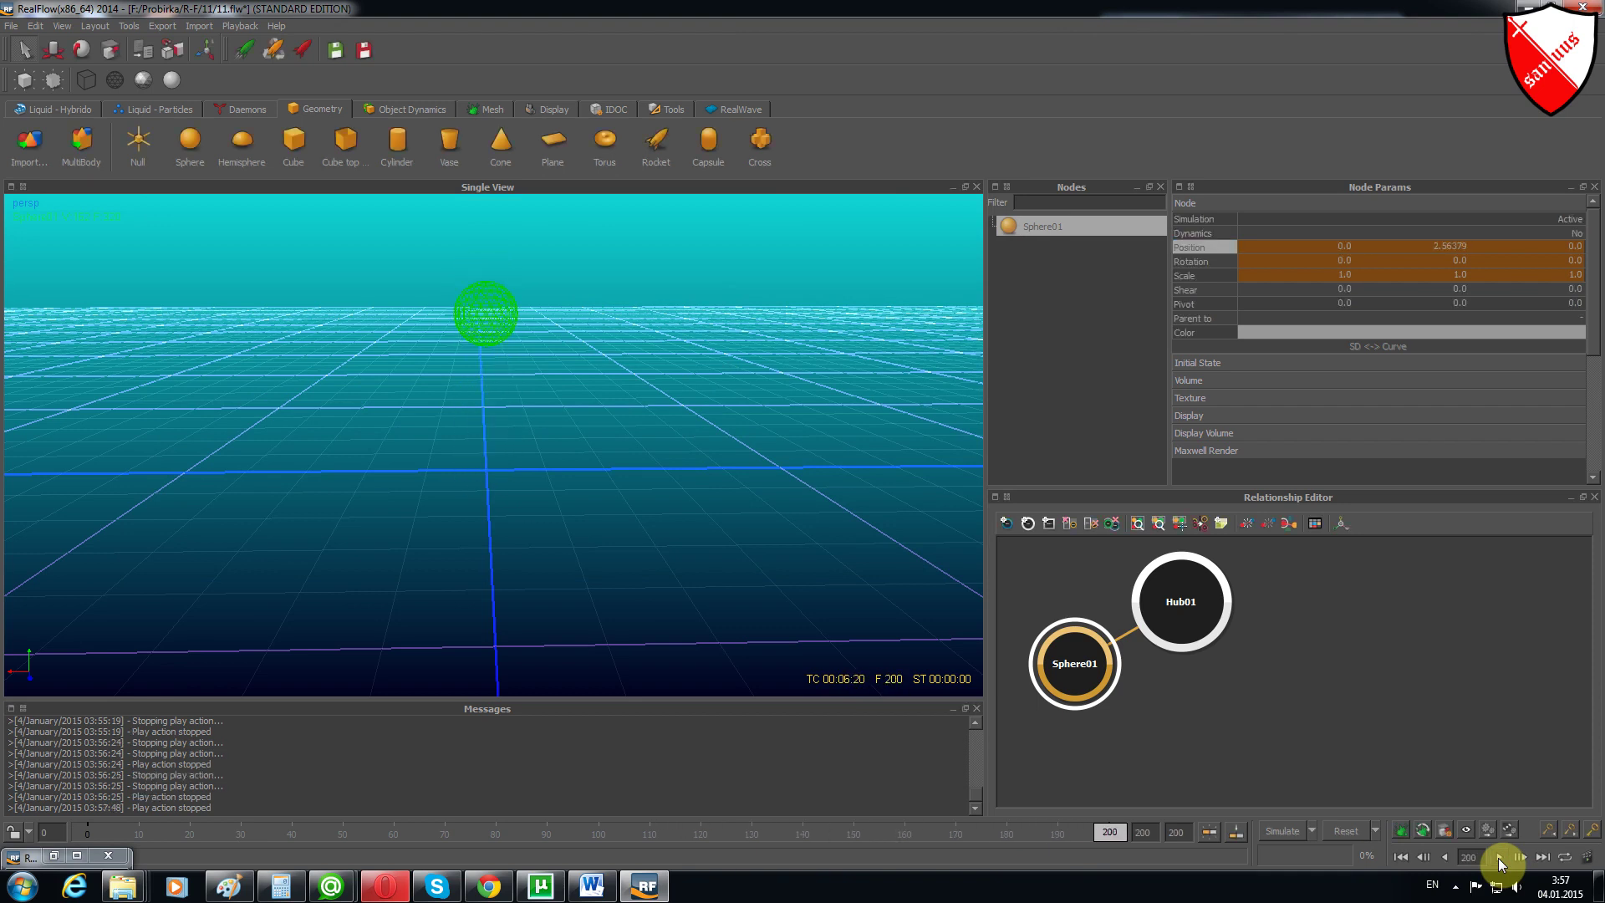
{"action": "left_click", "coordinate": [1401, 857]}
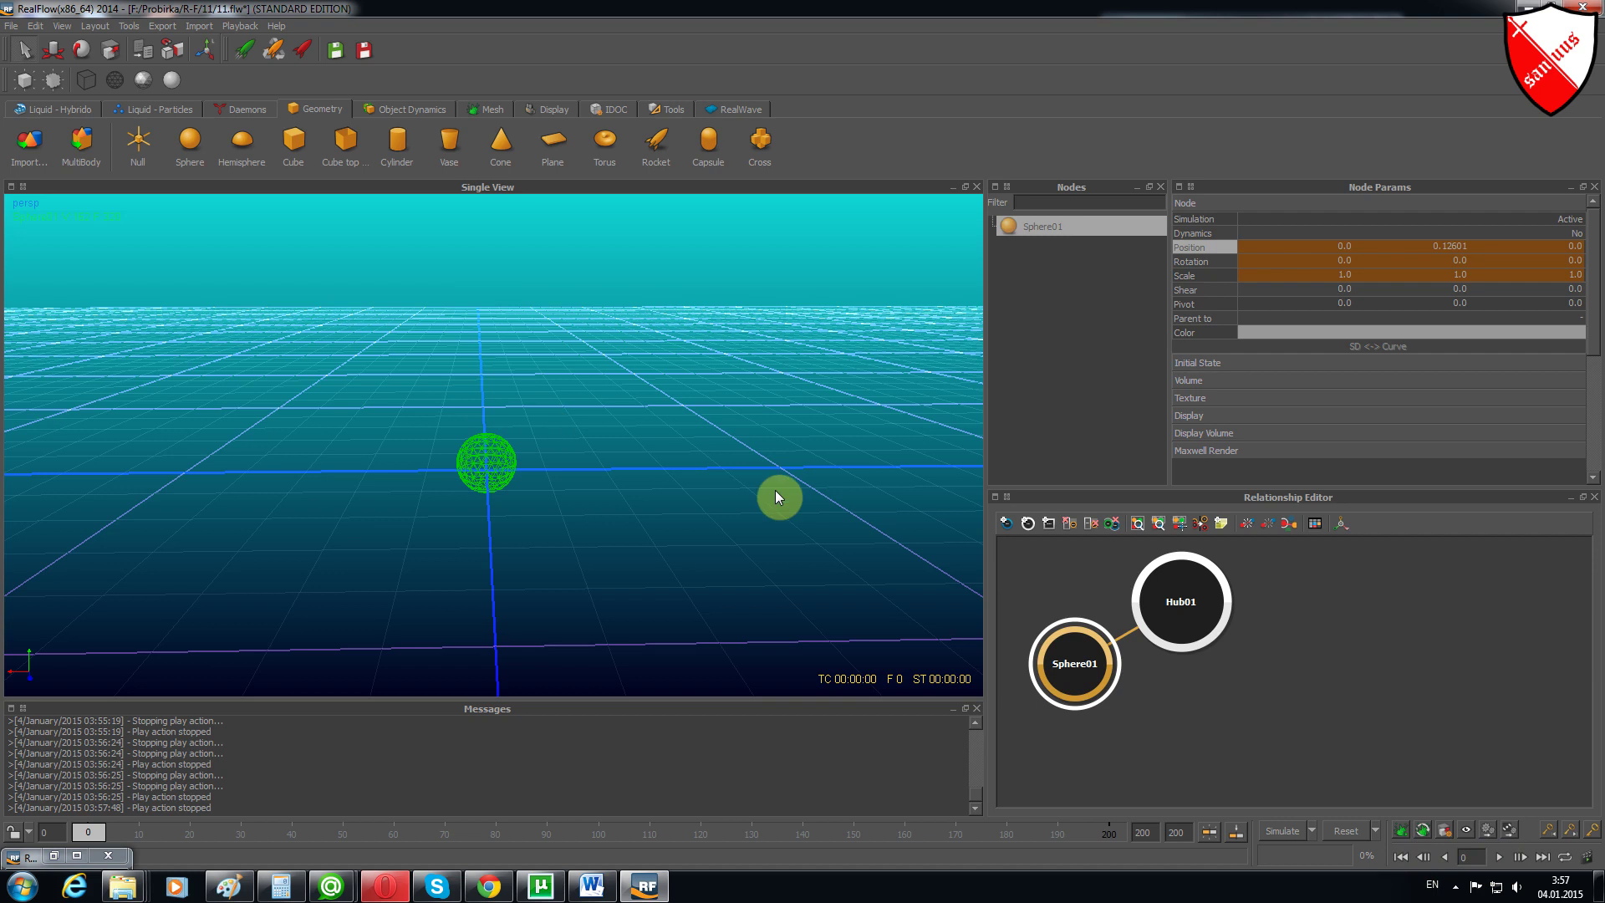
{"action": "left_click", "coordinate": [109, 856]}
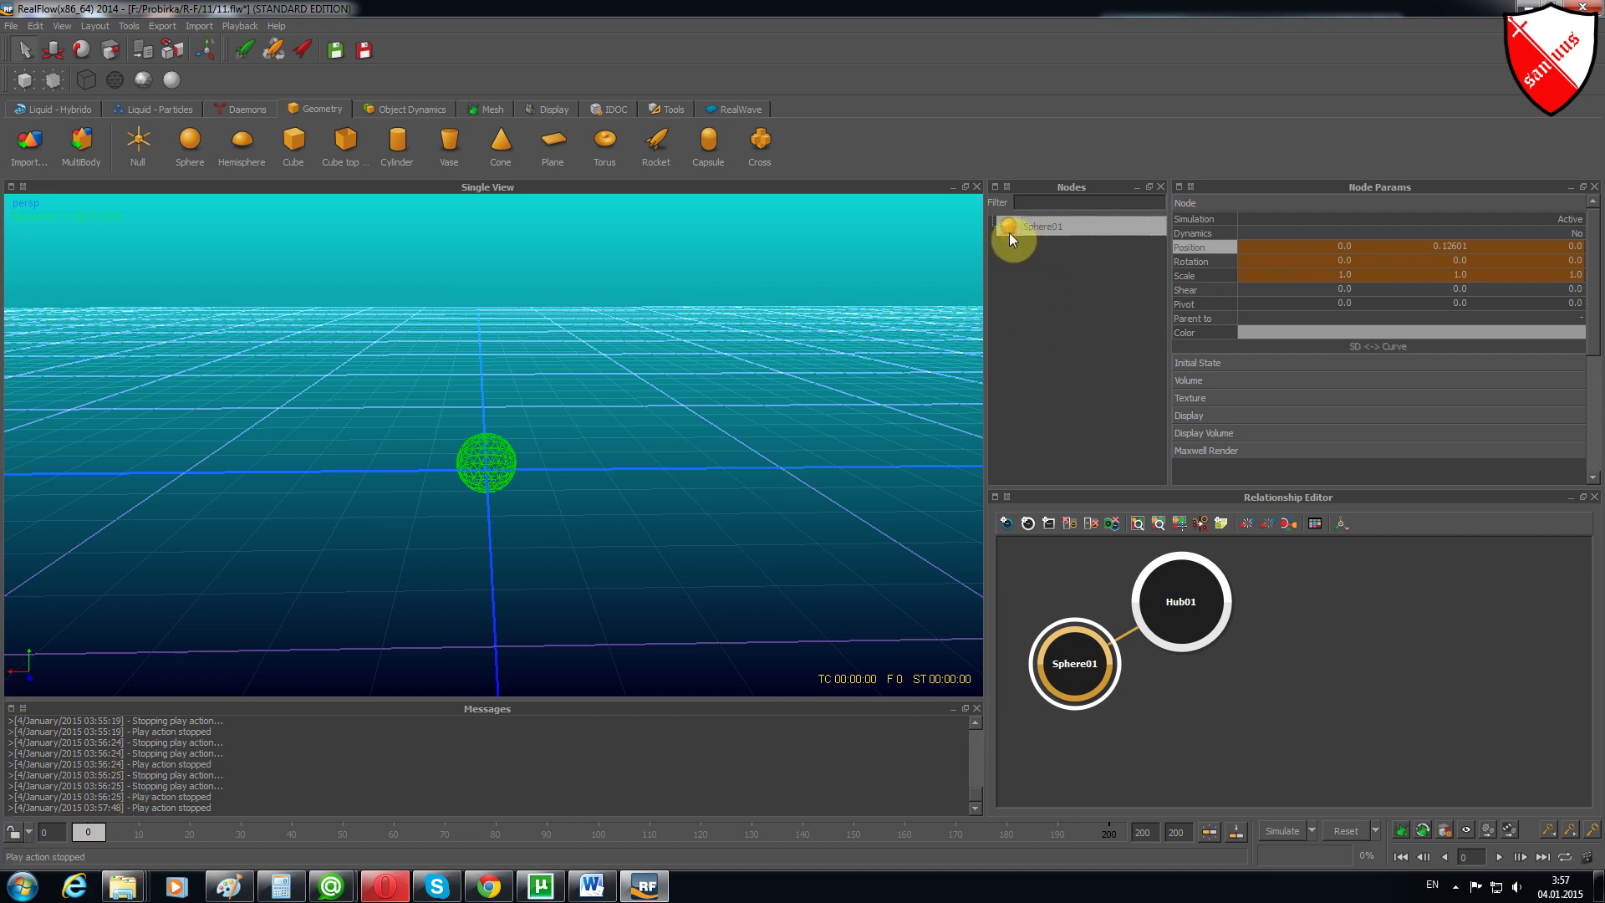
Delete Sphere01 and add a new Sphere05 from the Geometry shelf
{"action": "key", "text": "Delete"}
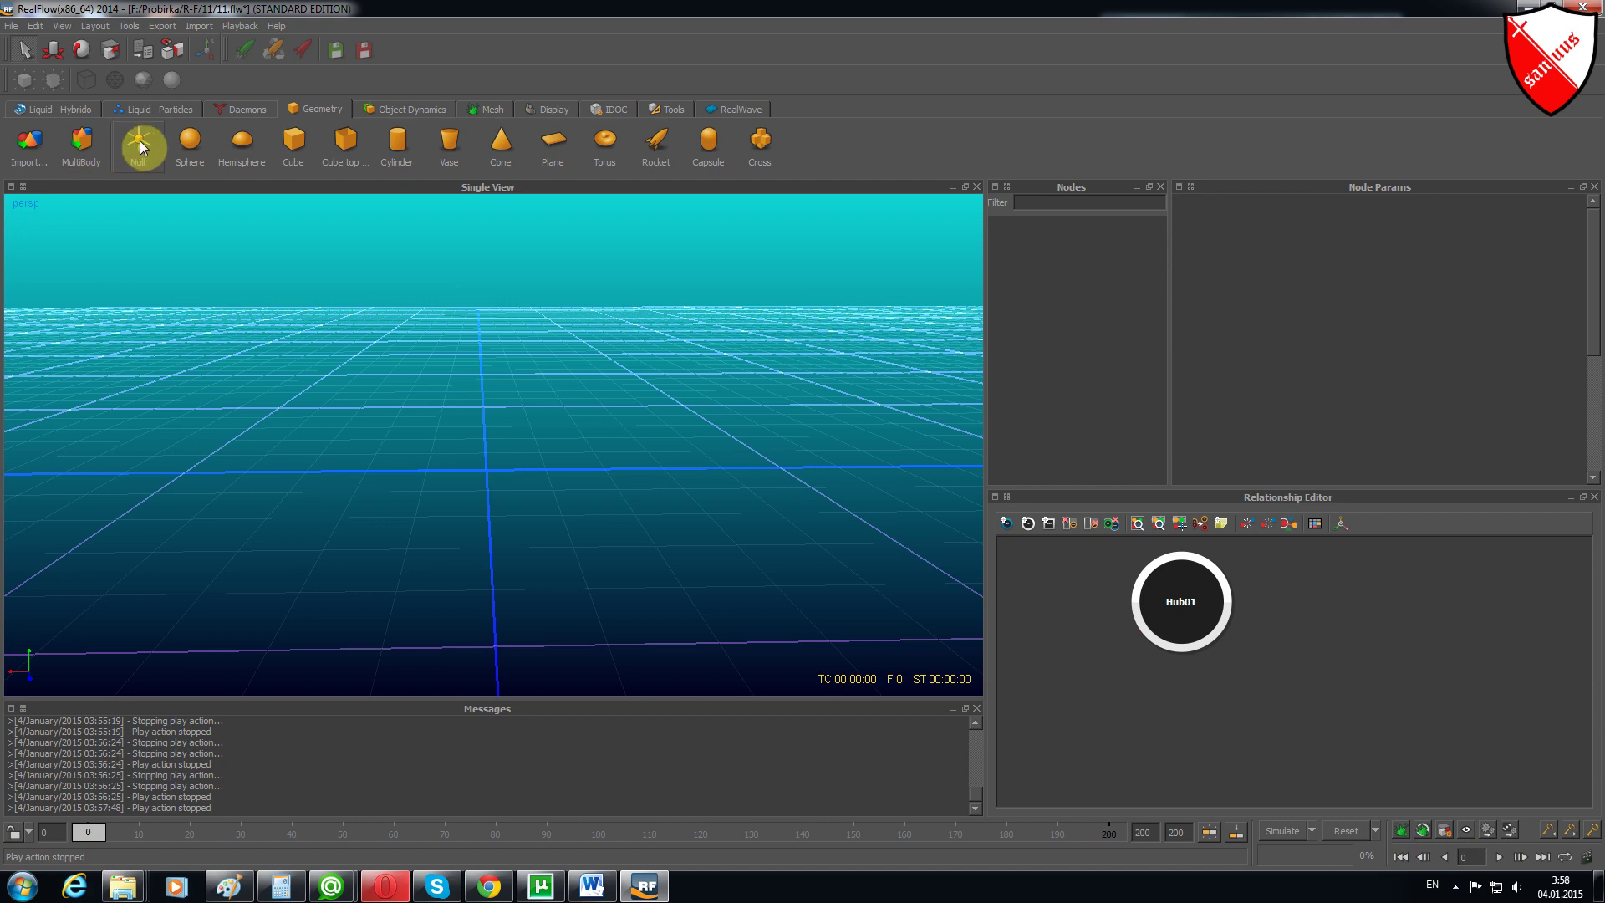
{"action": "left_click", "coordinate": [190, 142]}
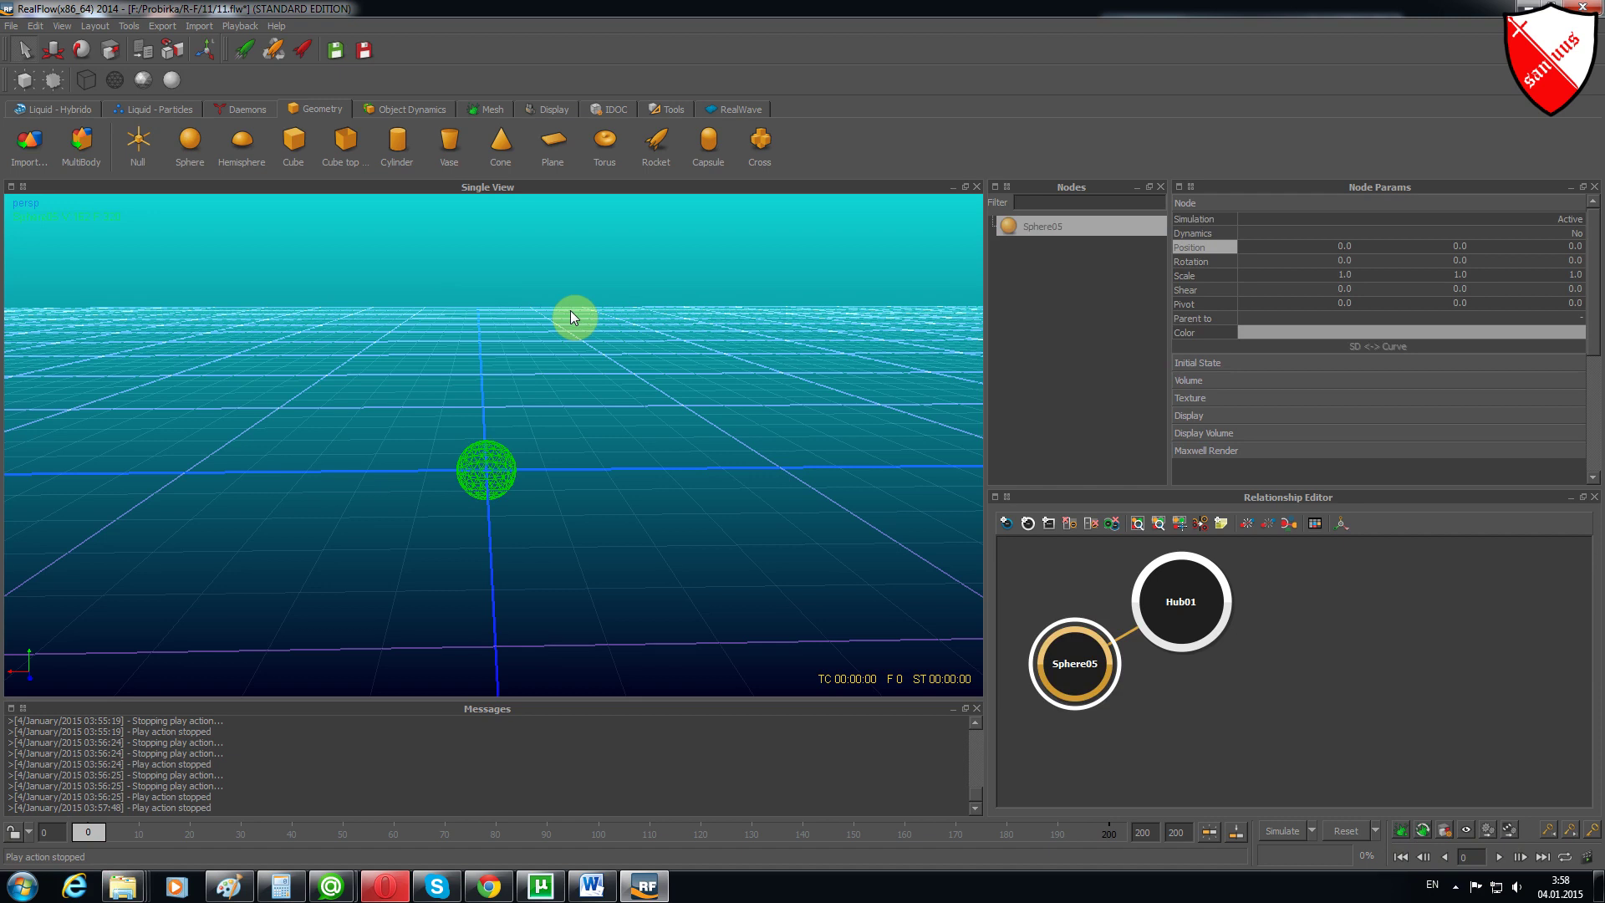
{"action": "left_click", "coordinate": [1008, 227]}
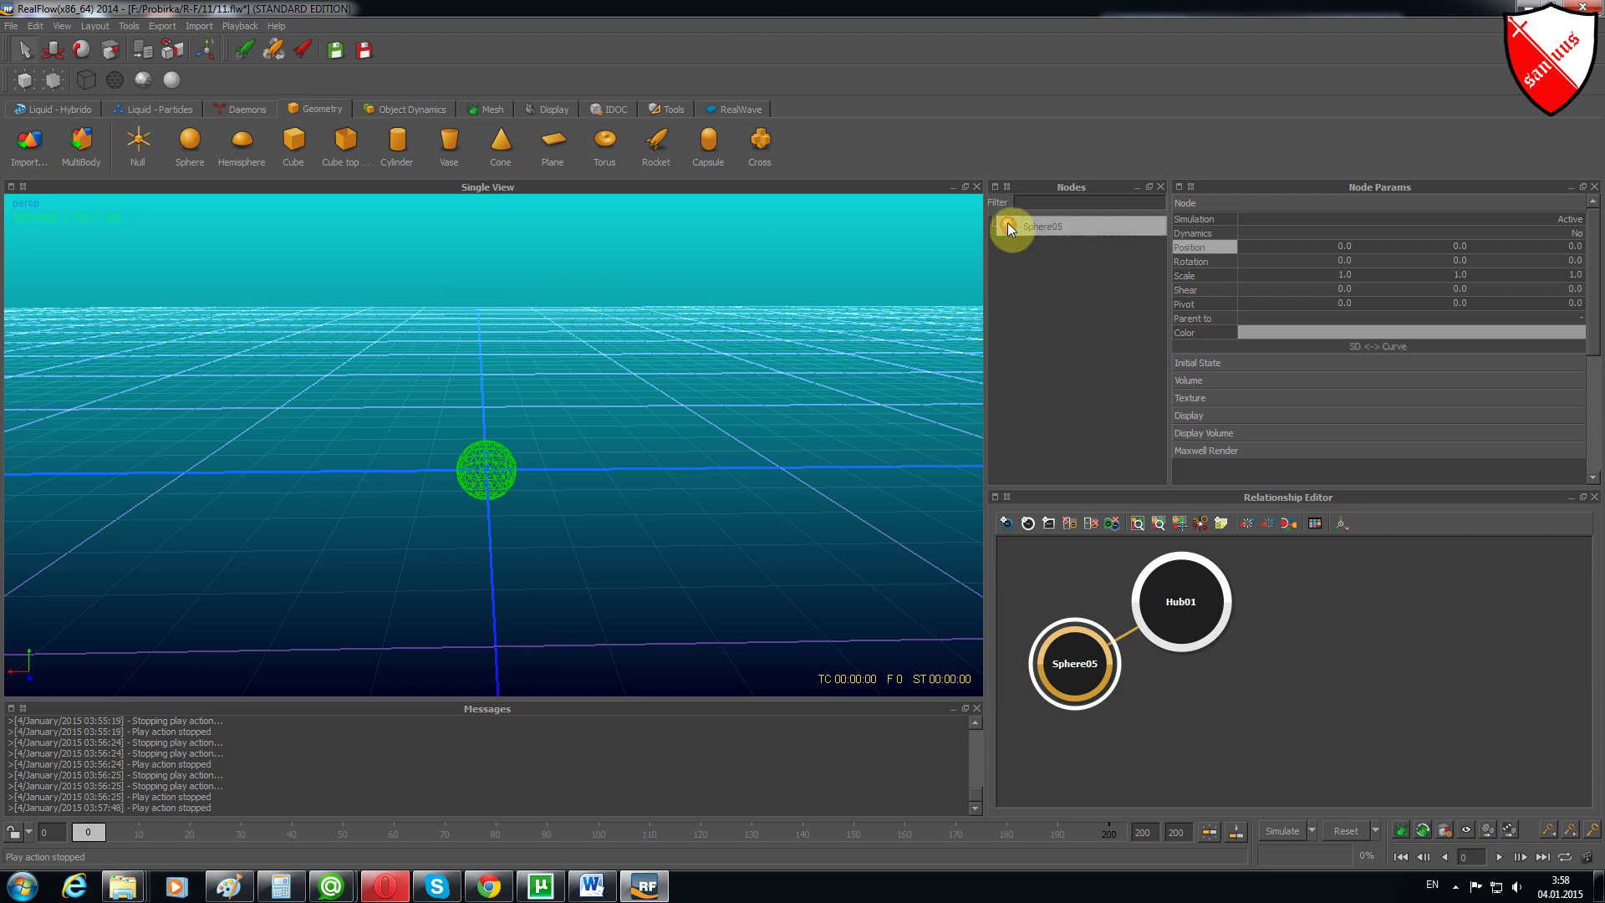
{"action": "left_click", "coordinate": [1238, 205]}
Open Sphere05's Position Y curve and browse the insertable expression functions
{"action": "right_click", "coordinate": [1186, 248]}
{"action": "mouse_move", "coordinate": [1220, 289]}
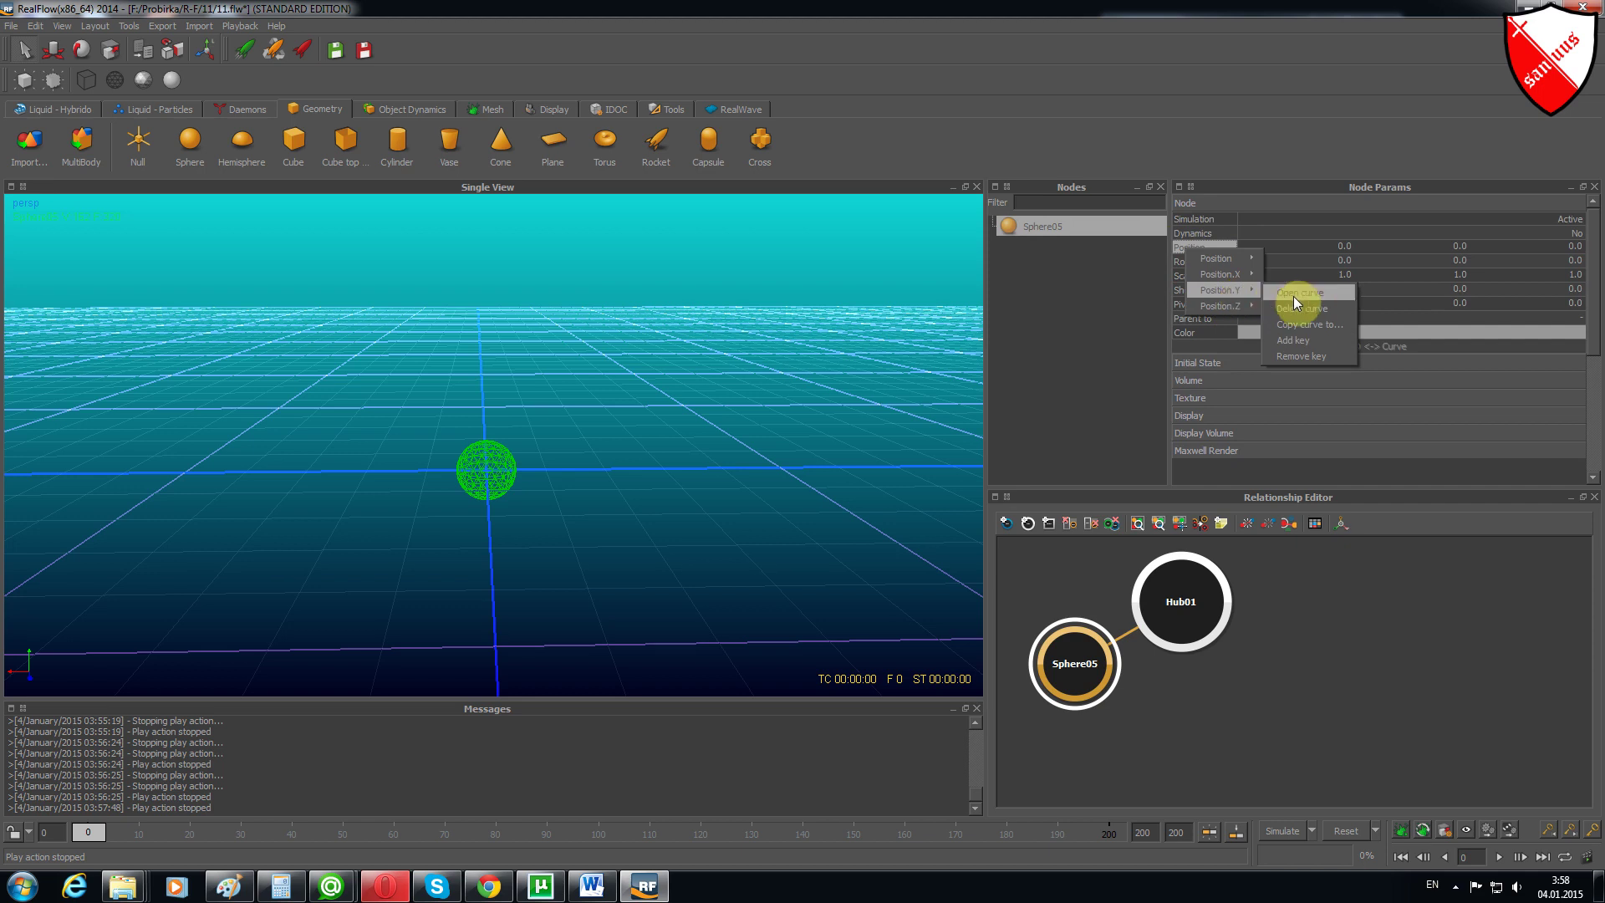
{"action": "left_click", "coordinate": [1297, 294]}
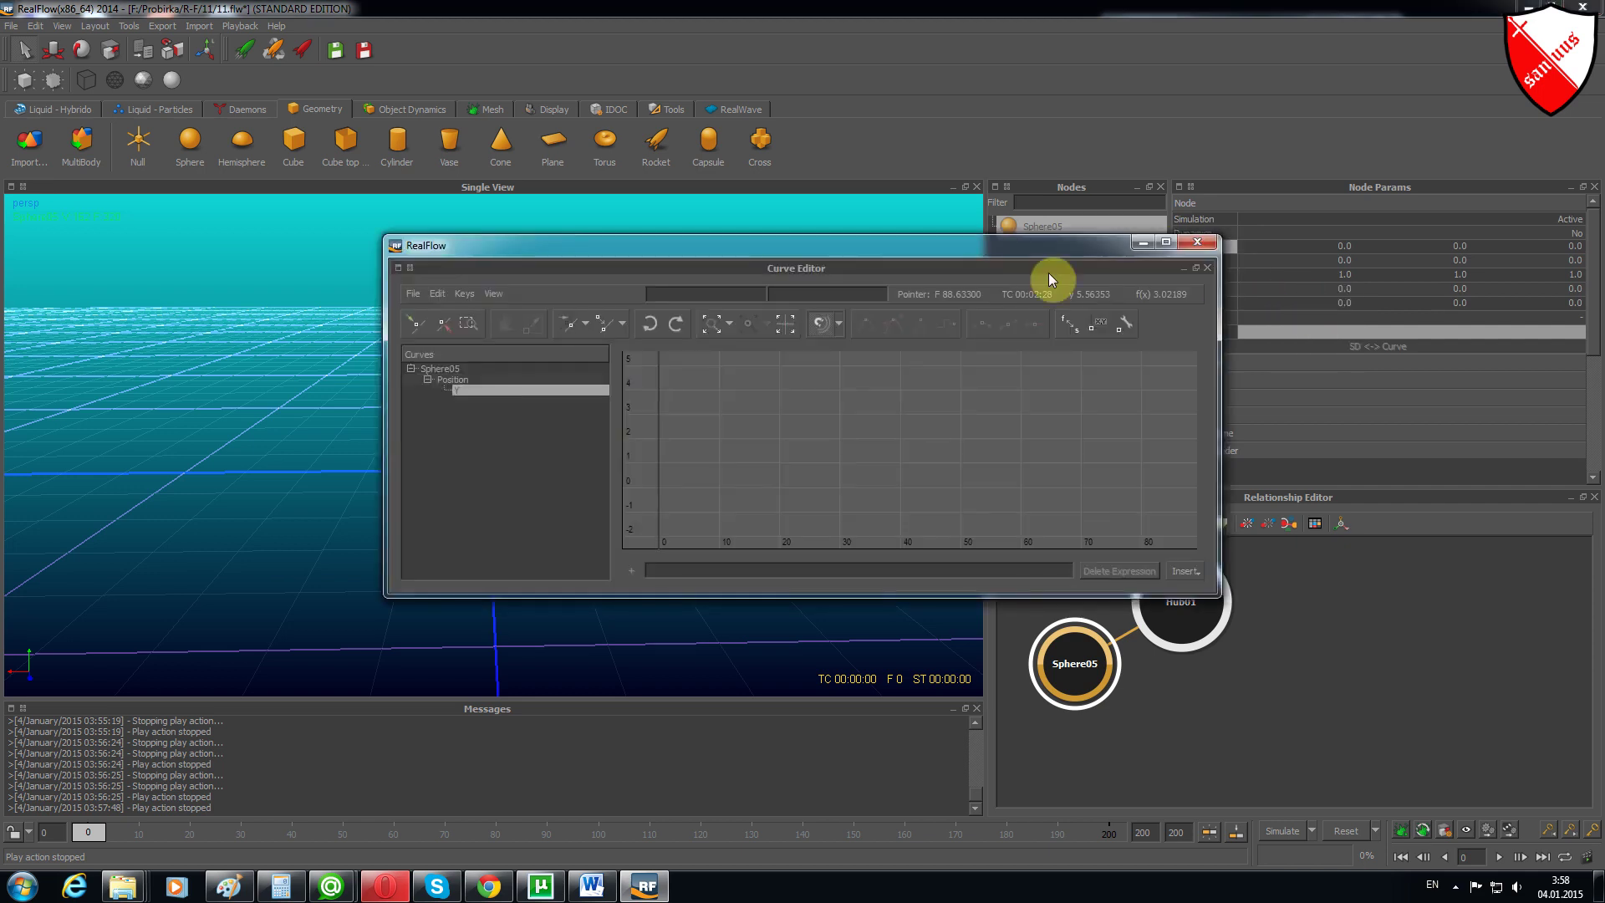
{"action": "left_click_drag", "start_coordinate": [795, 253], "coordinate": [552, 253]}
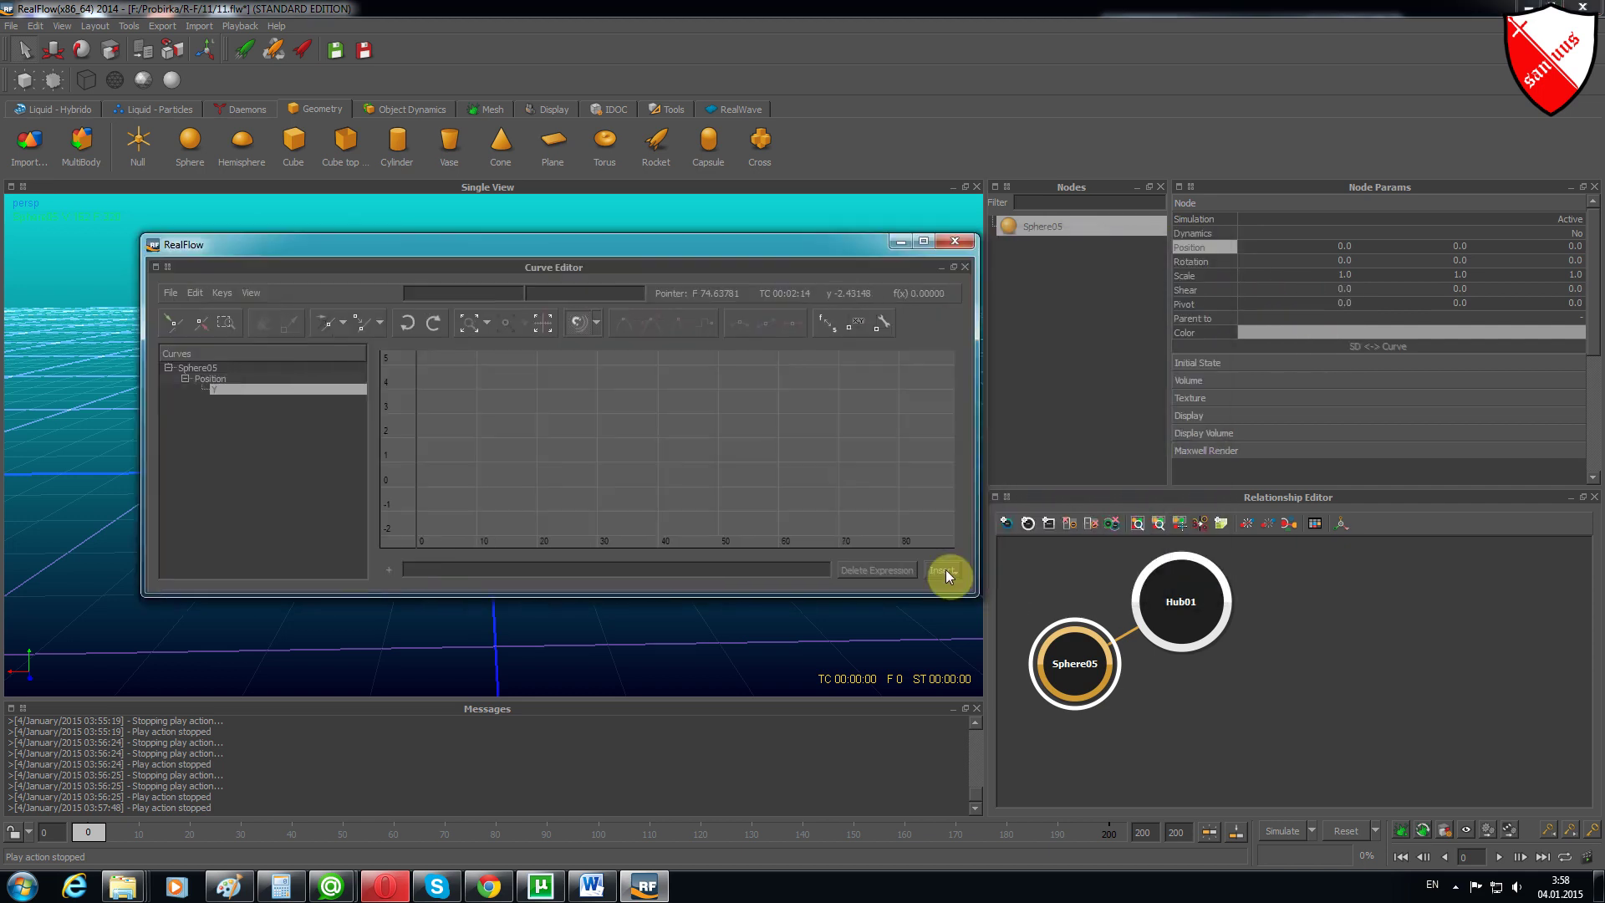
{"action": "left_click", "coordinate": [947, 570]}
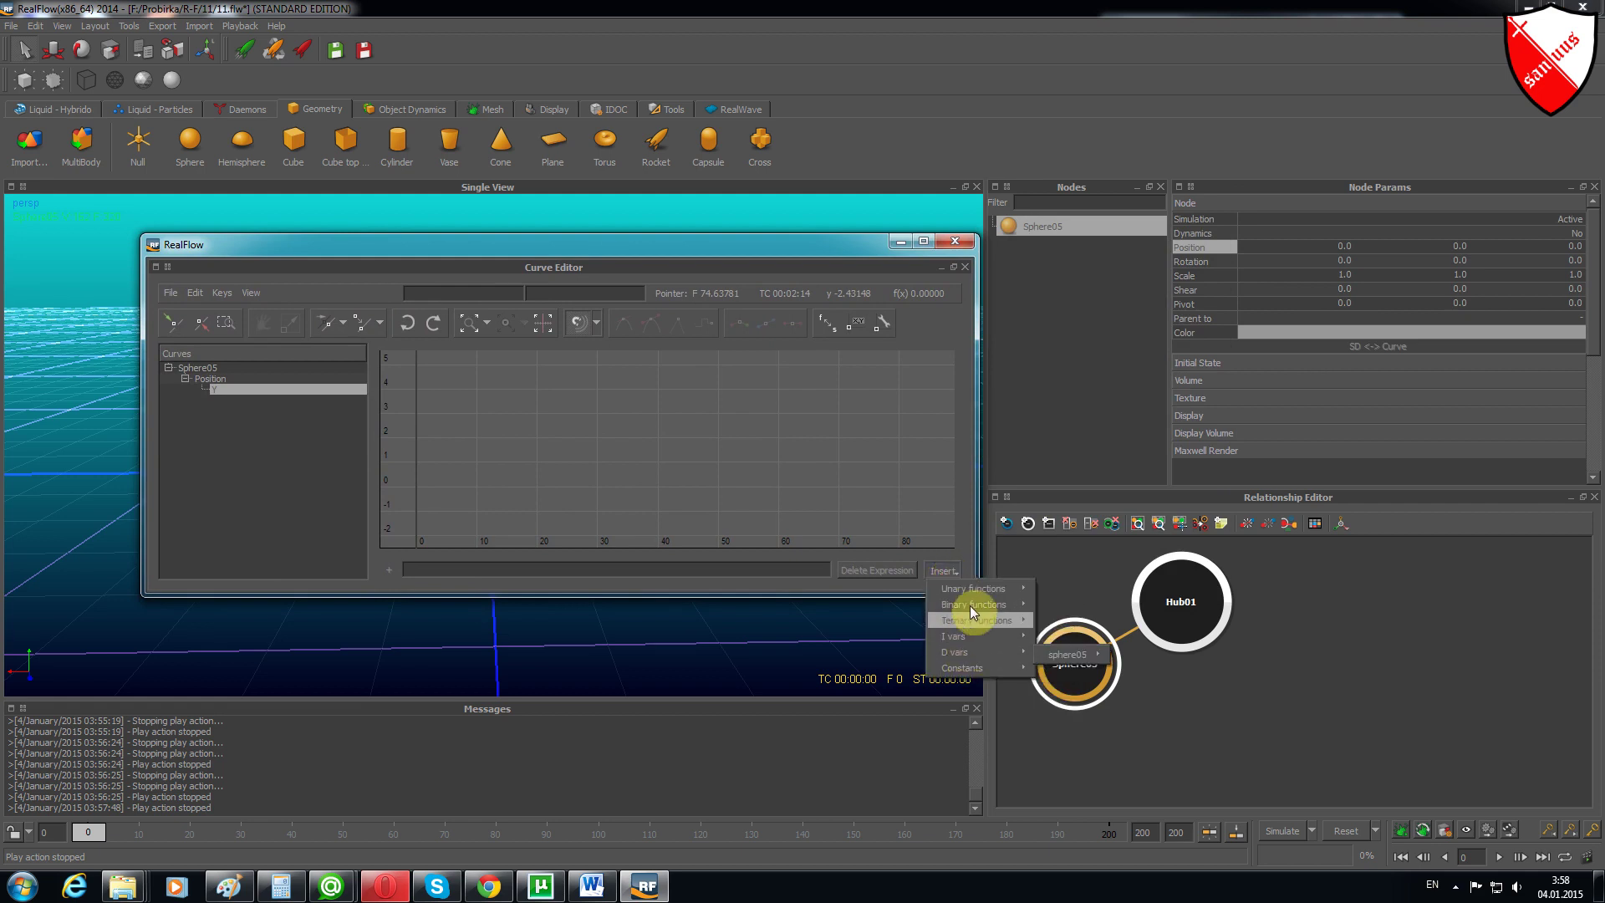
{"action": "mouse_move", "coordinate": [975, 588]}
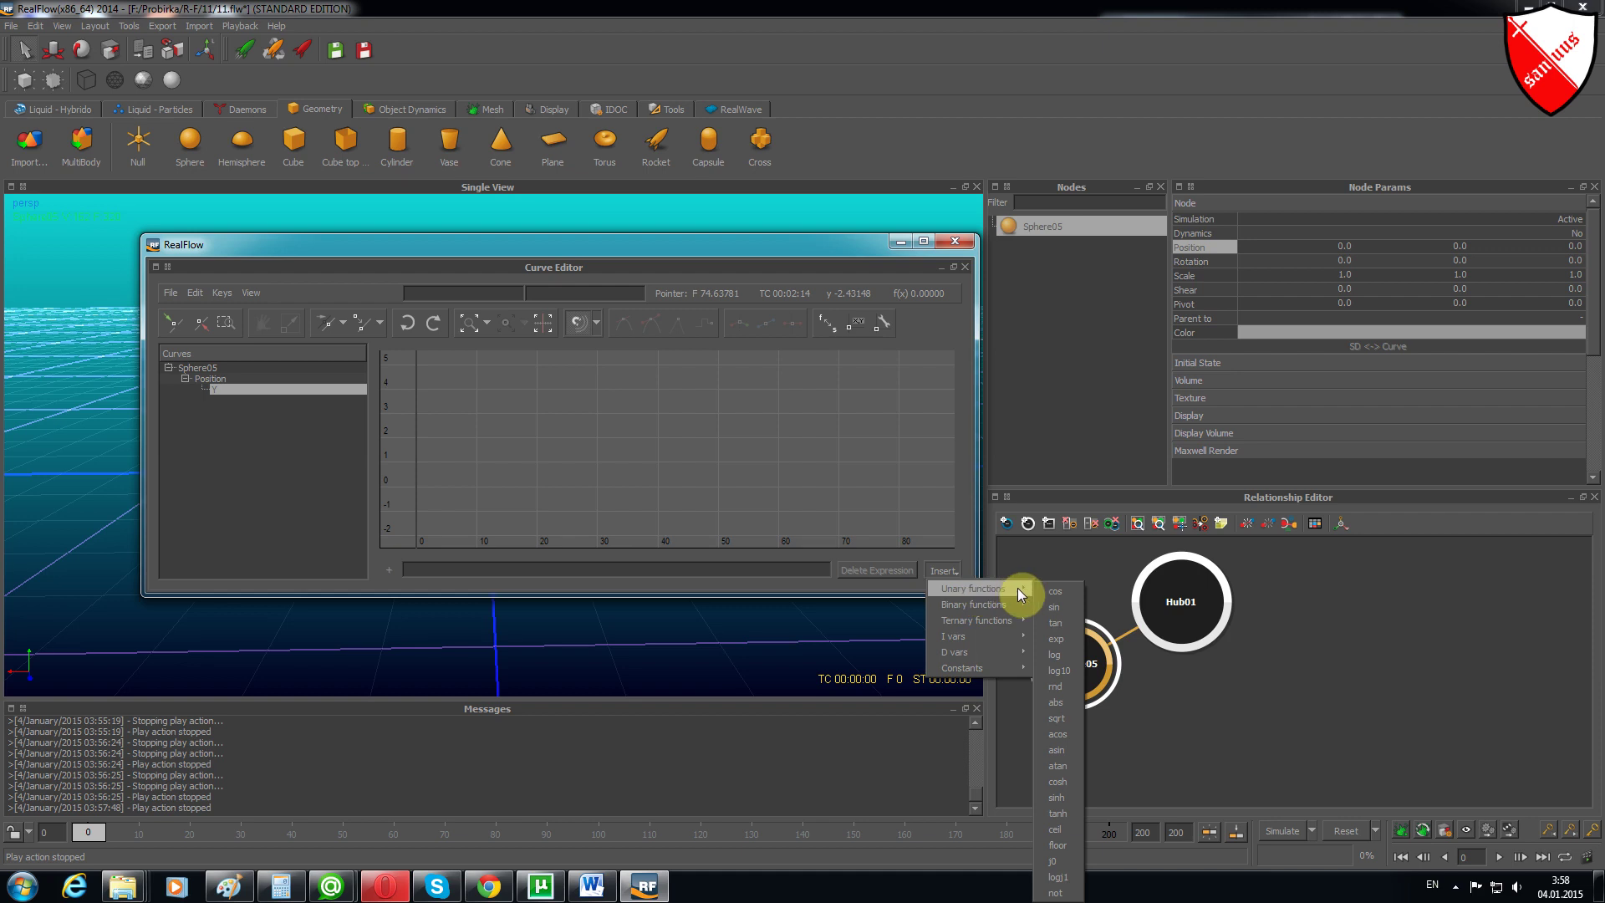
Insert the sin function into Sphere05's Y-position expression, building sin(t*5)
{"action": "left_click", "coordinate": [1058, 604]}
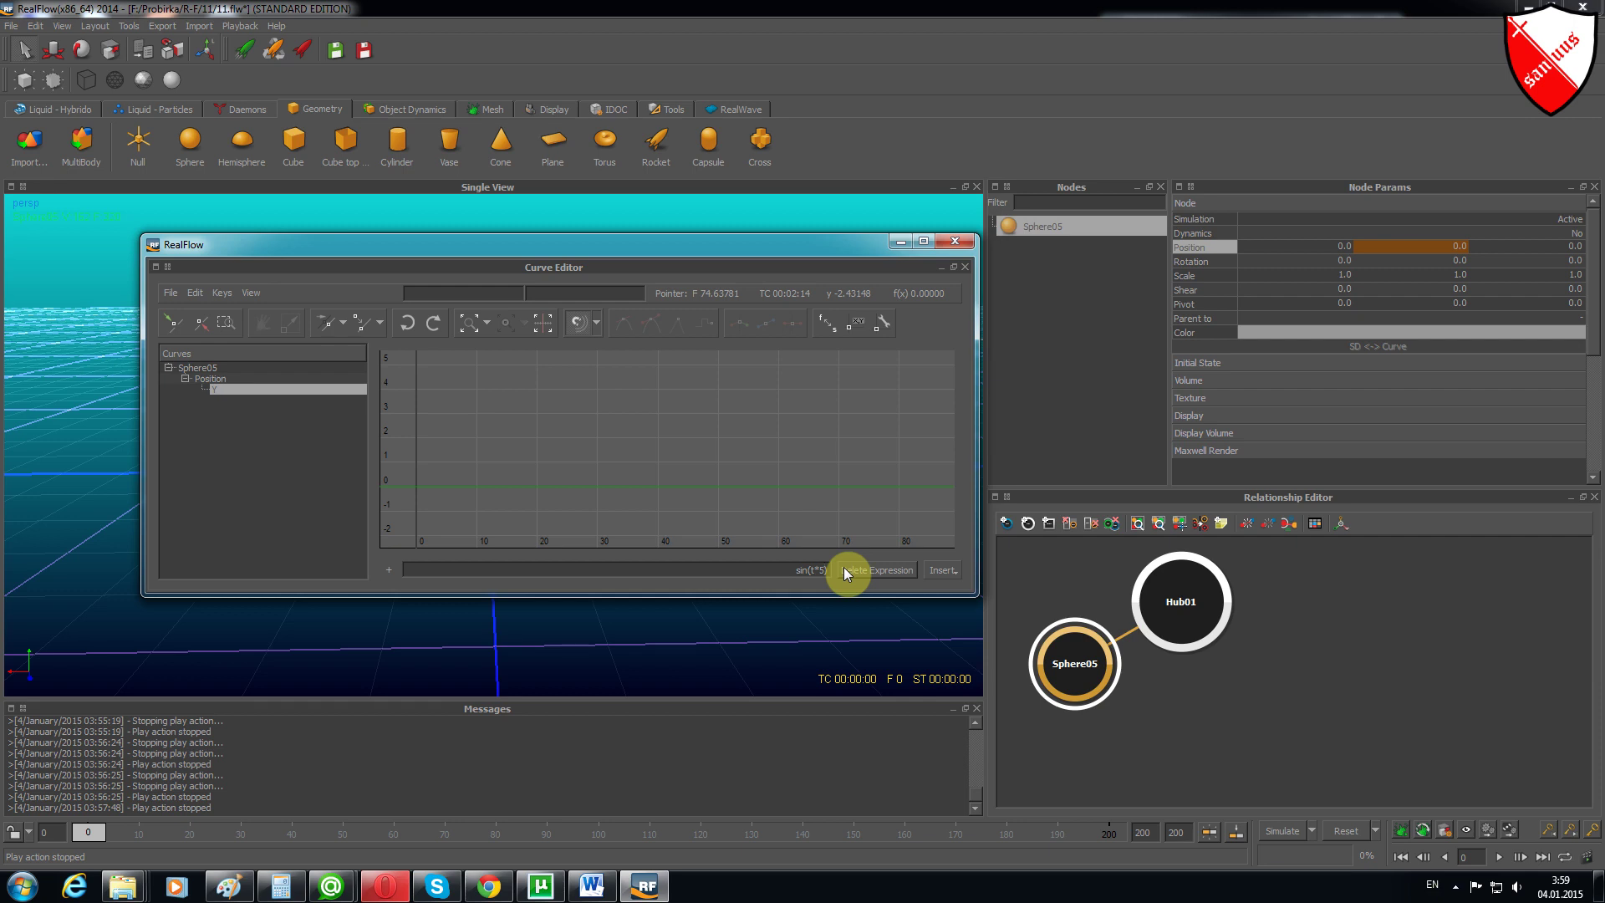
Apply the sin(t*5) expression to Sphere05's Y-position curve
{"action": "left_click", "coordinate": [390, 568]}
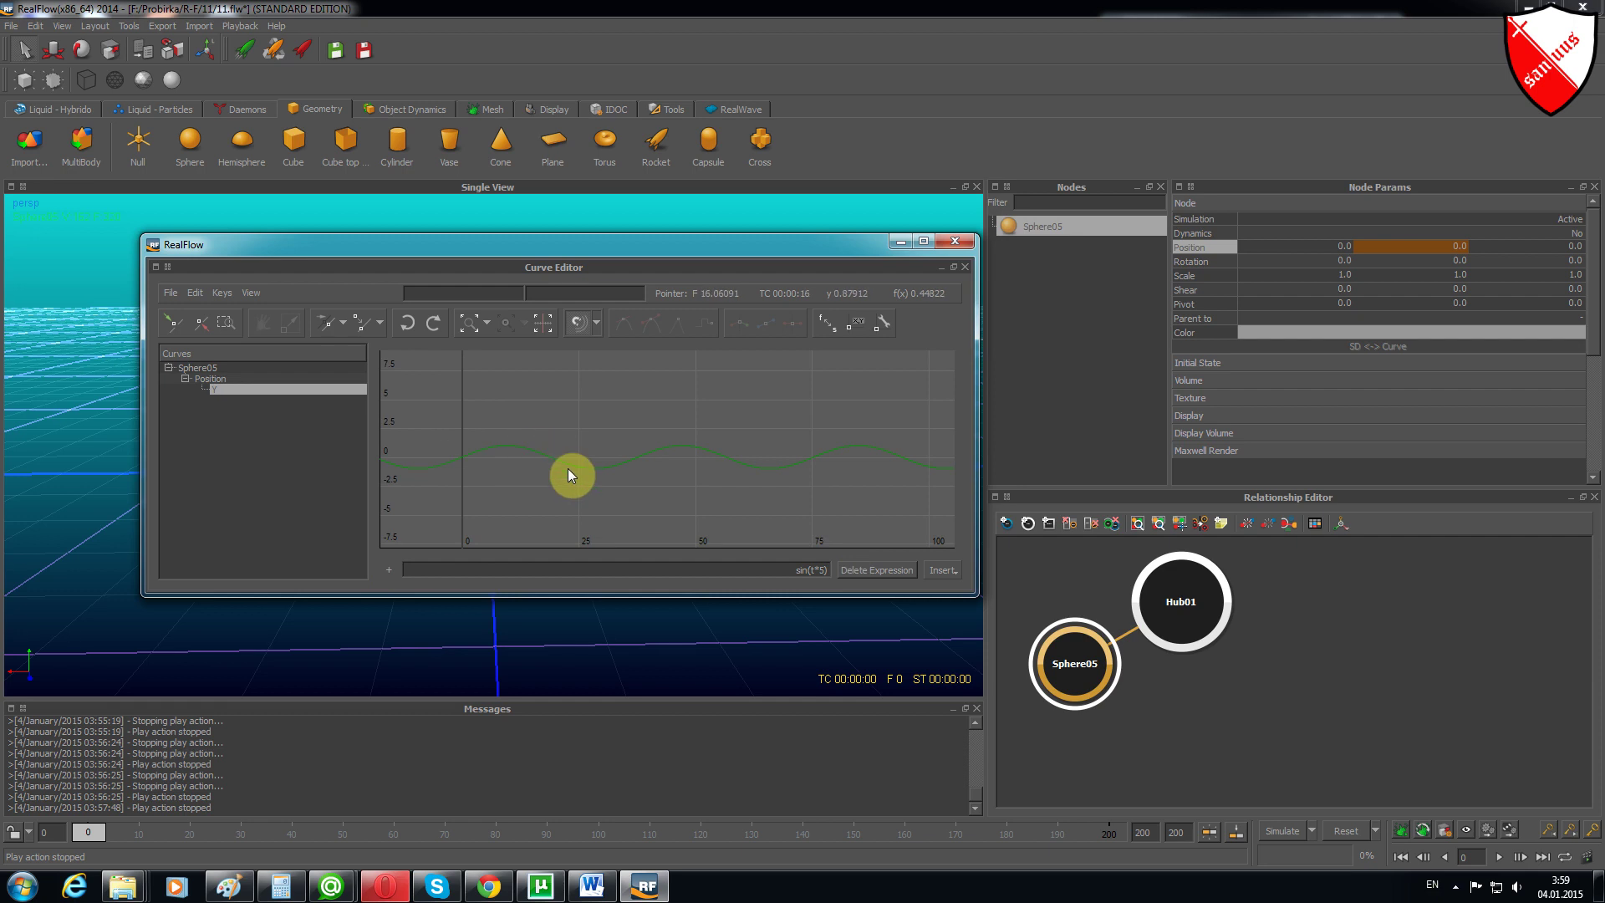
{"action": "scroll", "coordinate": [783, 428], "scroll_direction": "down", "scroll_amount": 1}
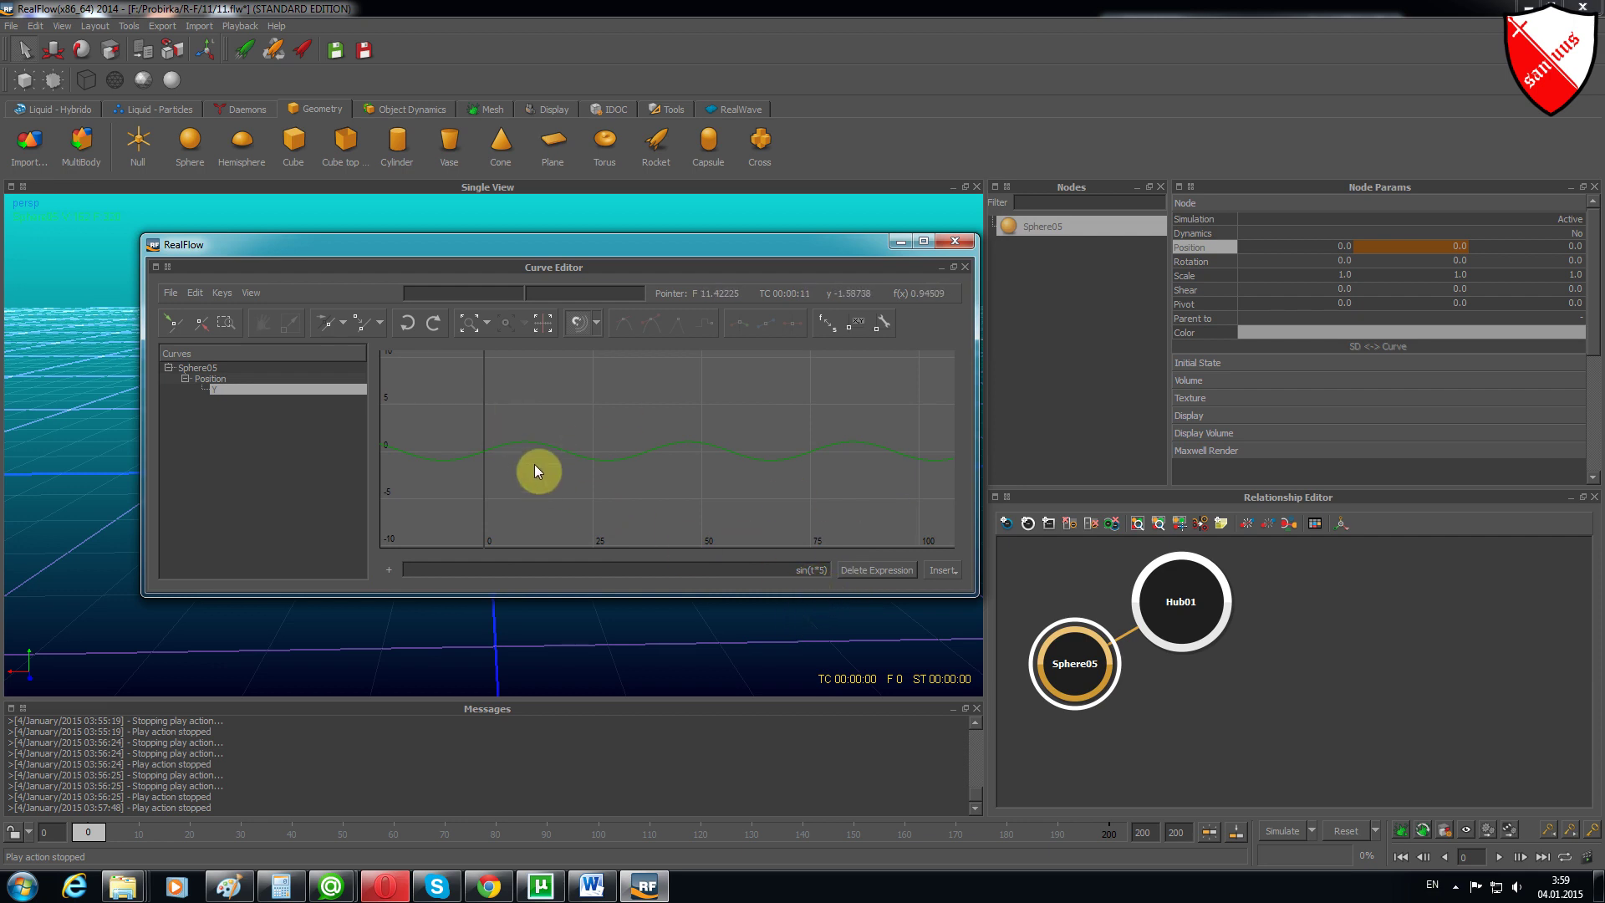
{"action": "scroll", "coordinate": [647, 443], "scroll_direction": "down", "scroll_amount": 1}
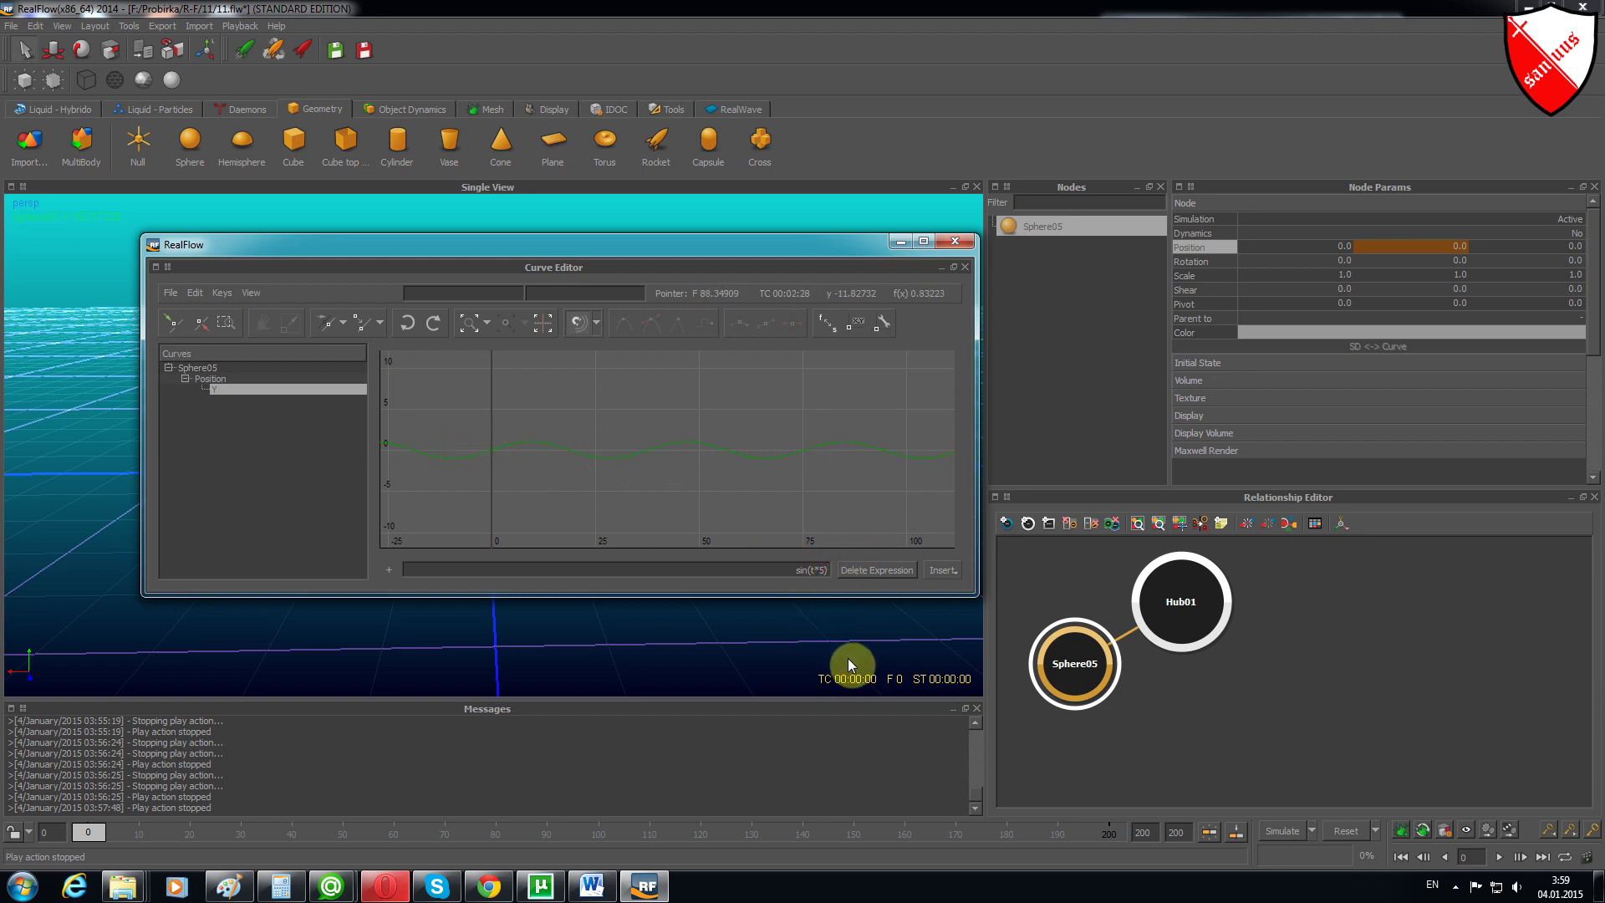
Extend the expression to sin(t*5)*10, apply it, and hide the Curve Editor
{"action": "type", "text": ")*"}
{"action": "type", "text": "10"}
{"action": "left_click", "coordinate": [388, 570]}
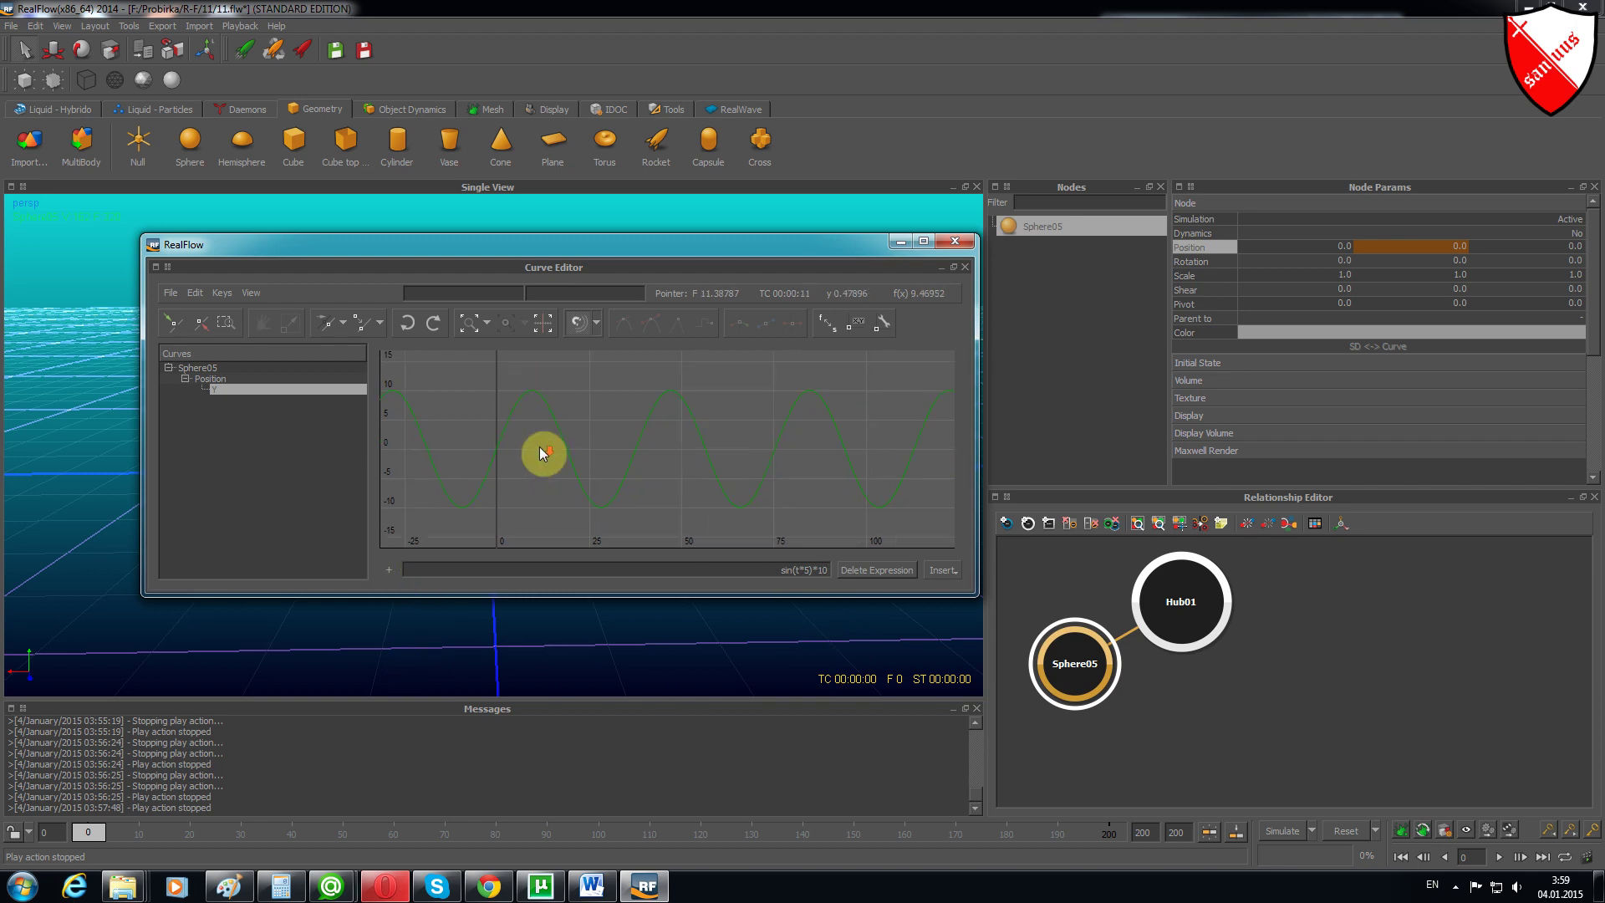
{"action": "scroll", "coordinate": [539, 454], "scroll_direction": "up", "scroll_amount": 2}
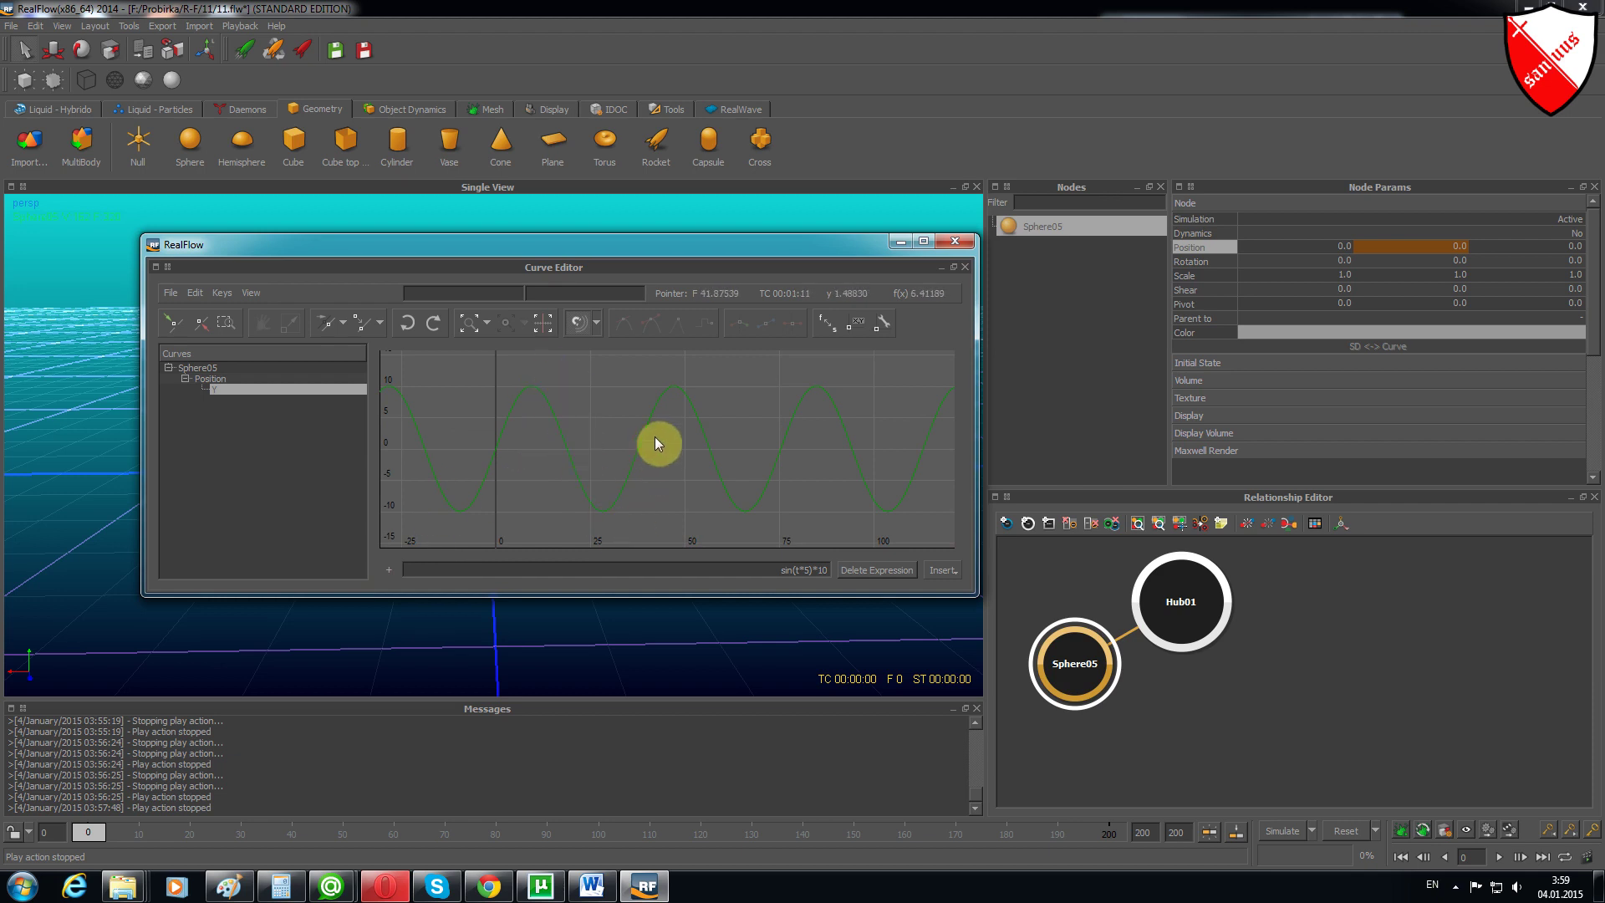
{"action": "left_click", "coordinate": [902, 242]}
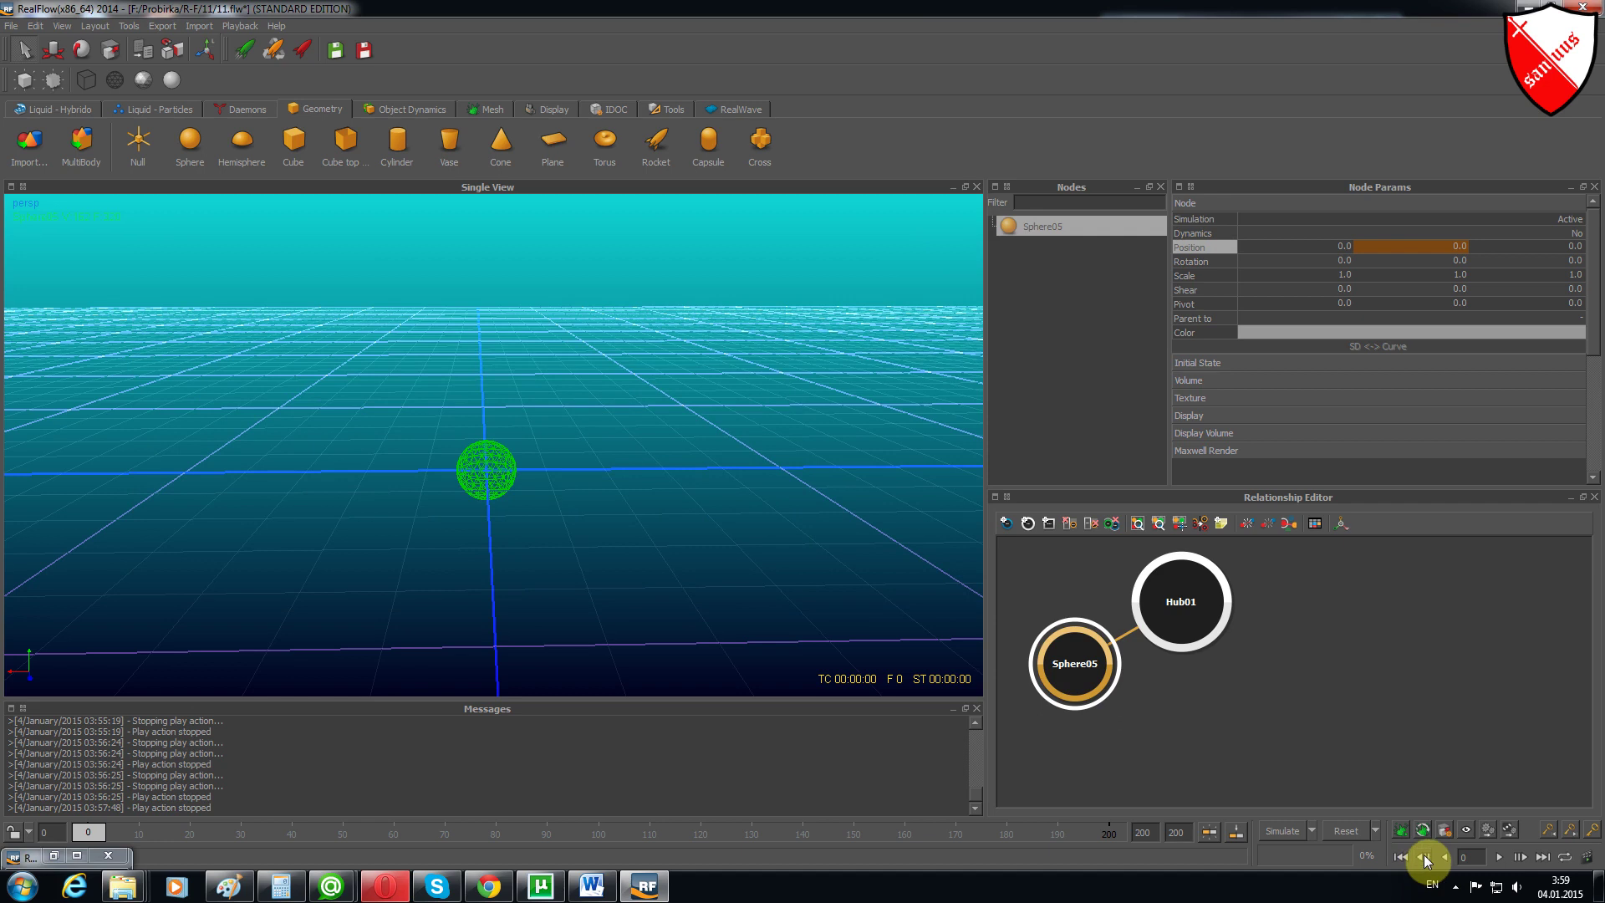
Play Sphere05's sine motion, then rewind and replay it from the first frame
{"action": "left_click", "coordinate": [1498, 856]}
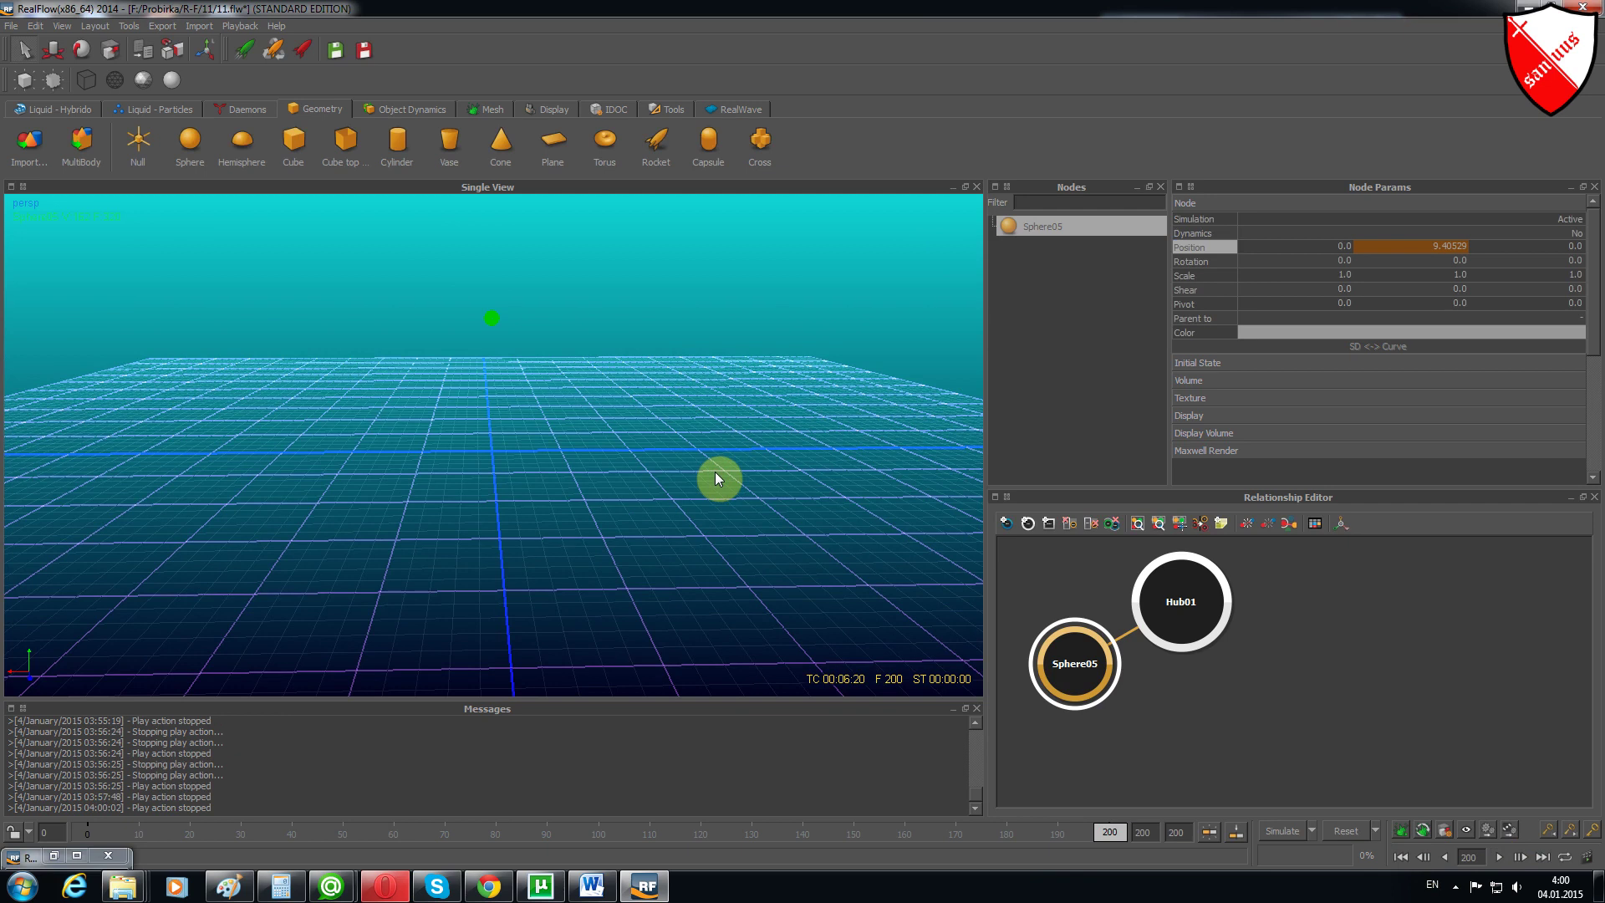
{"action": "left_click", "coordinate": [1400, 857]}
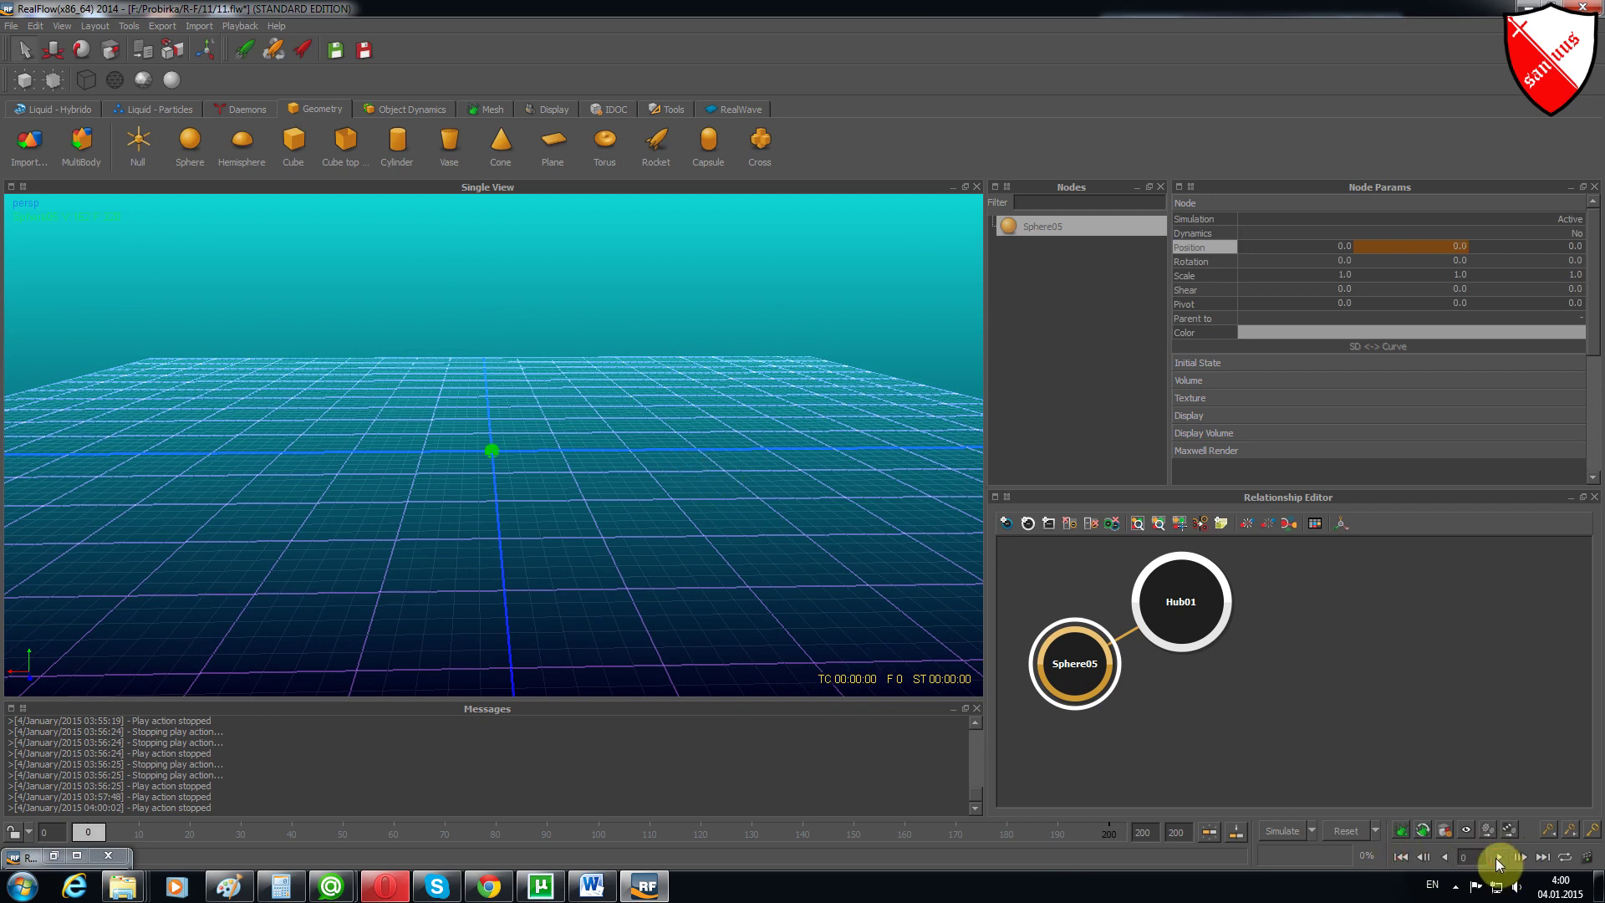
{"action": "left_click", "coordinate": [1498, 858]}
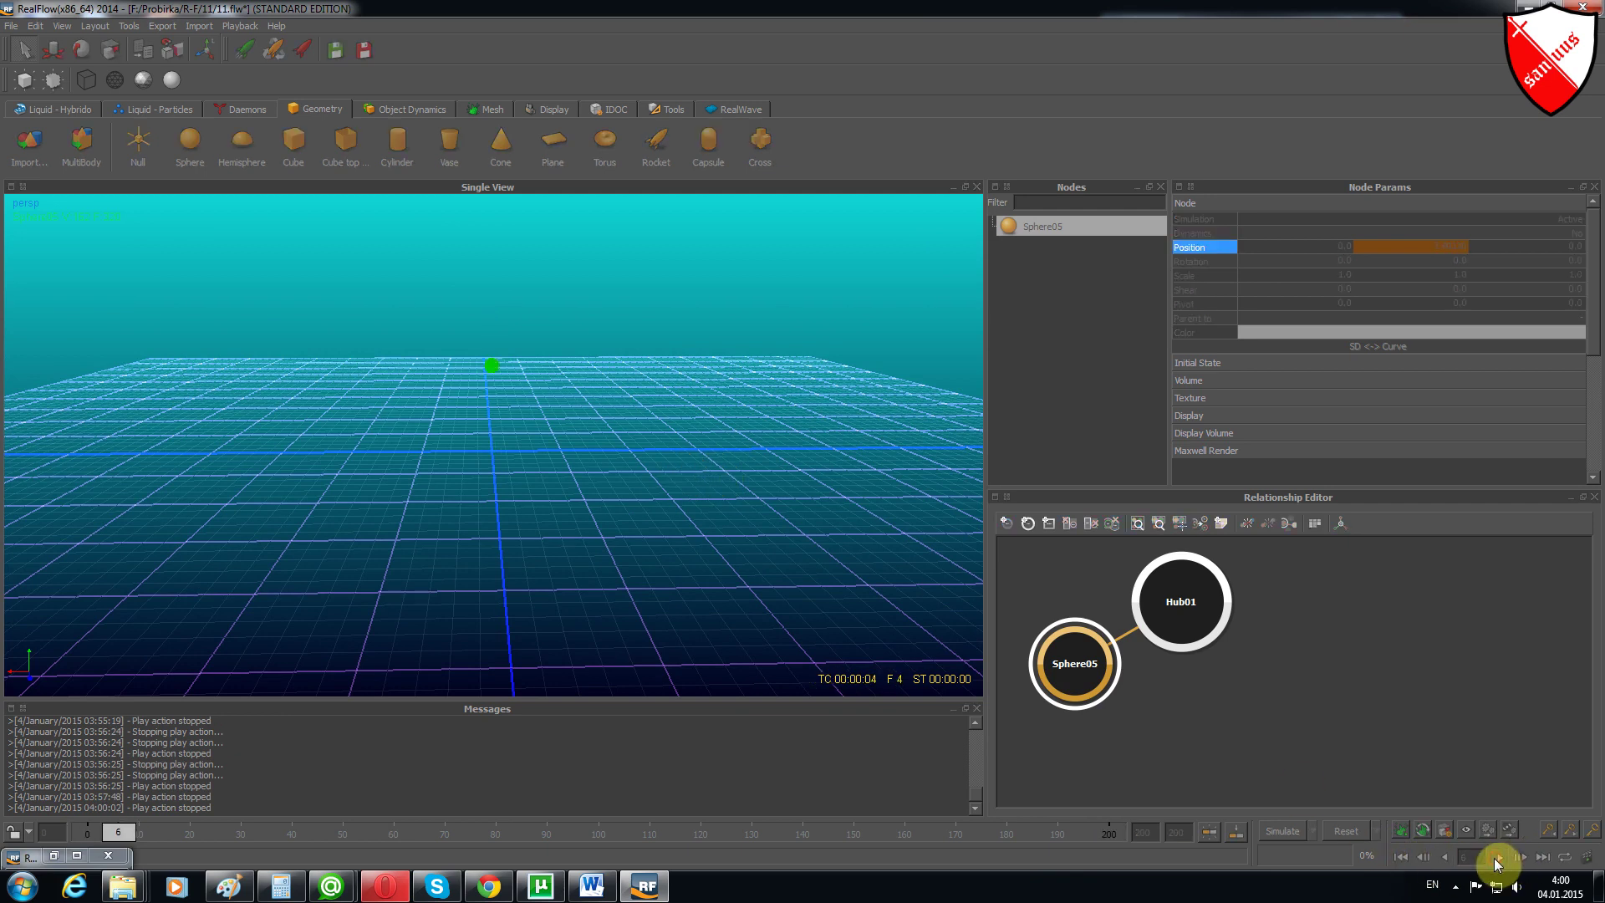
Change Sphere05's Y expression to sin(t*2)*3, apply it, and minimize the Curve Editor
{"action": "left_click", "coordinate": [55, 855]}
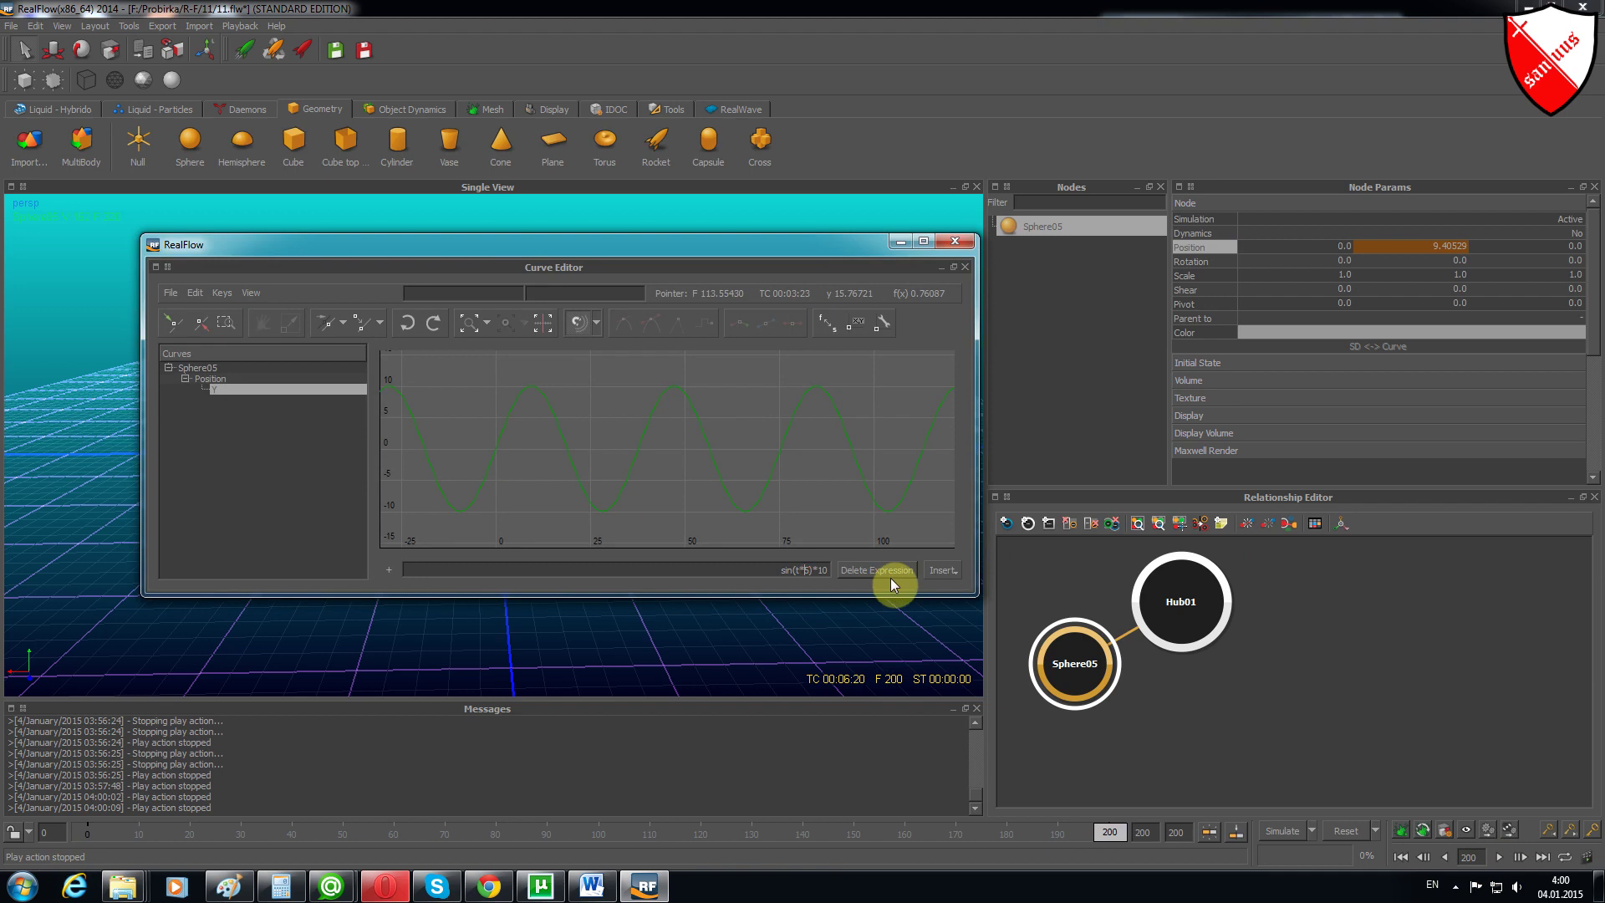
{"action": "key", "text": "BackSpace"}
{"action": "type", "text": "2"}
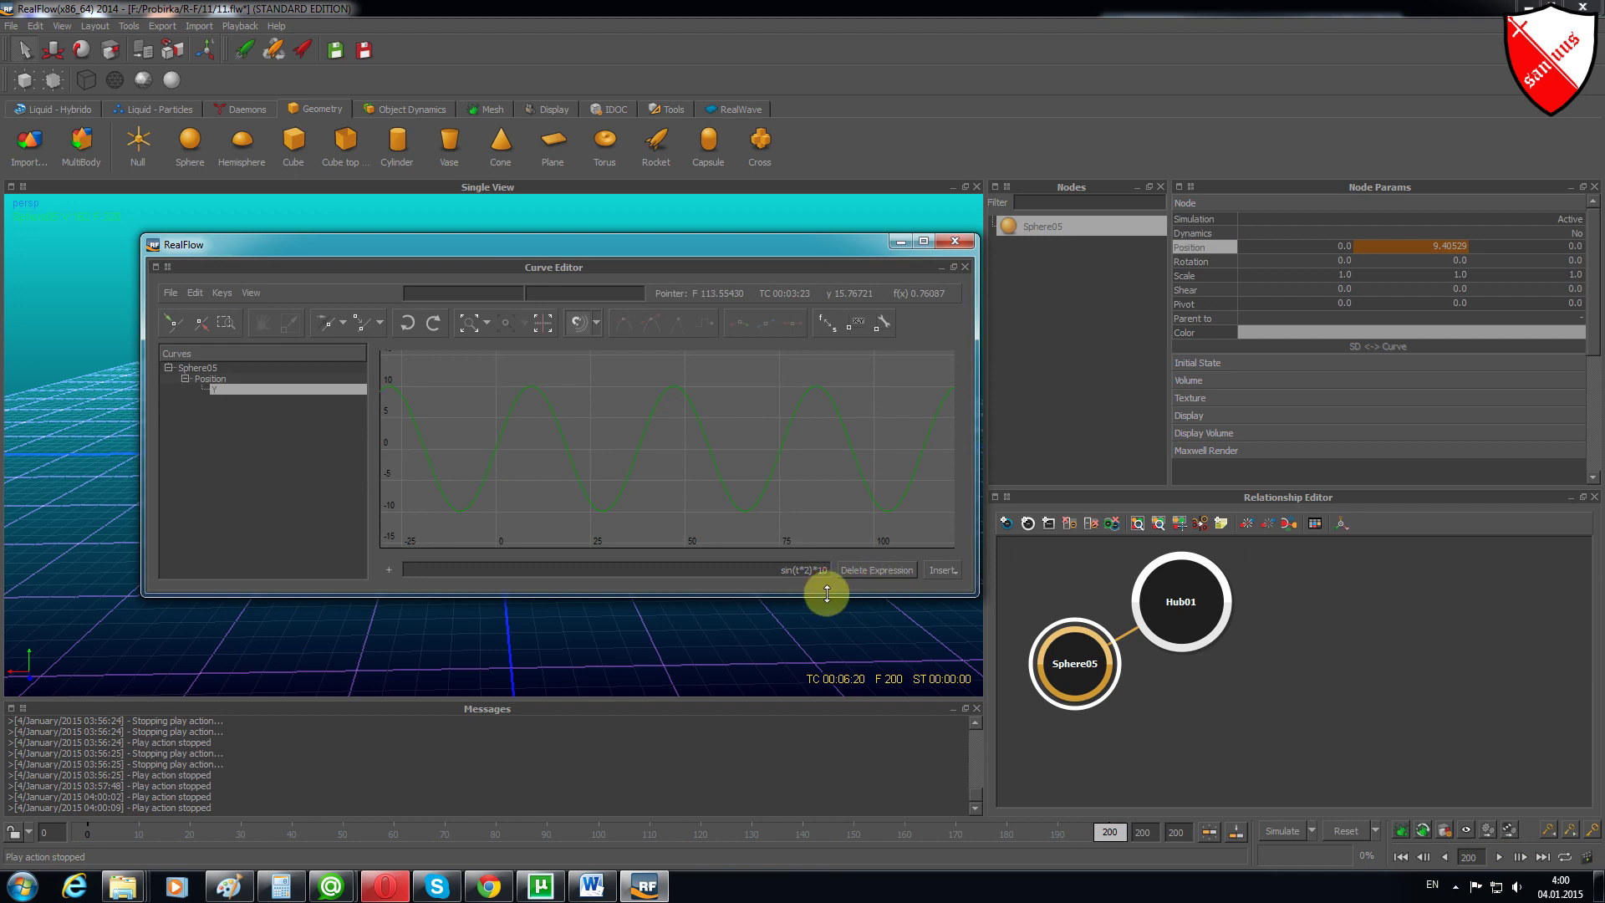
{"action": "key", "text": "BackSpace"}
{"action": "key", "text": "BackSpace"}
{"action": "type", "text": "3"}
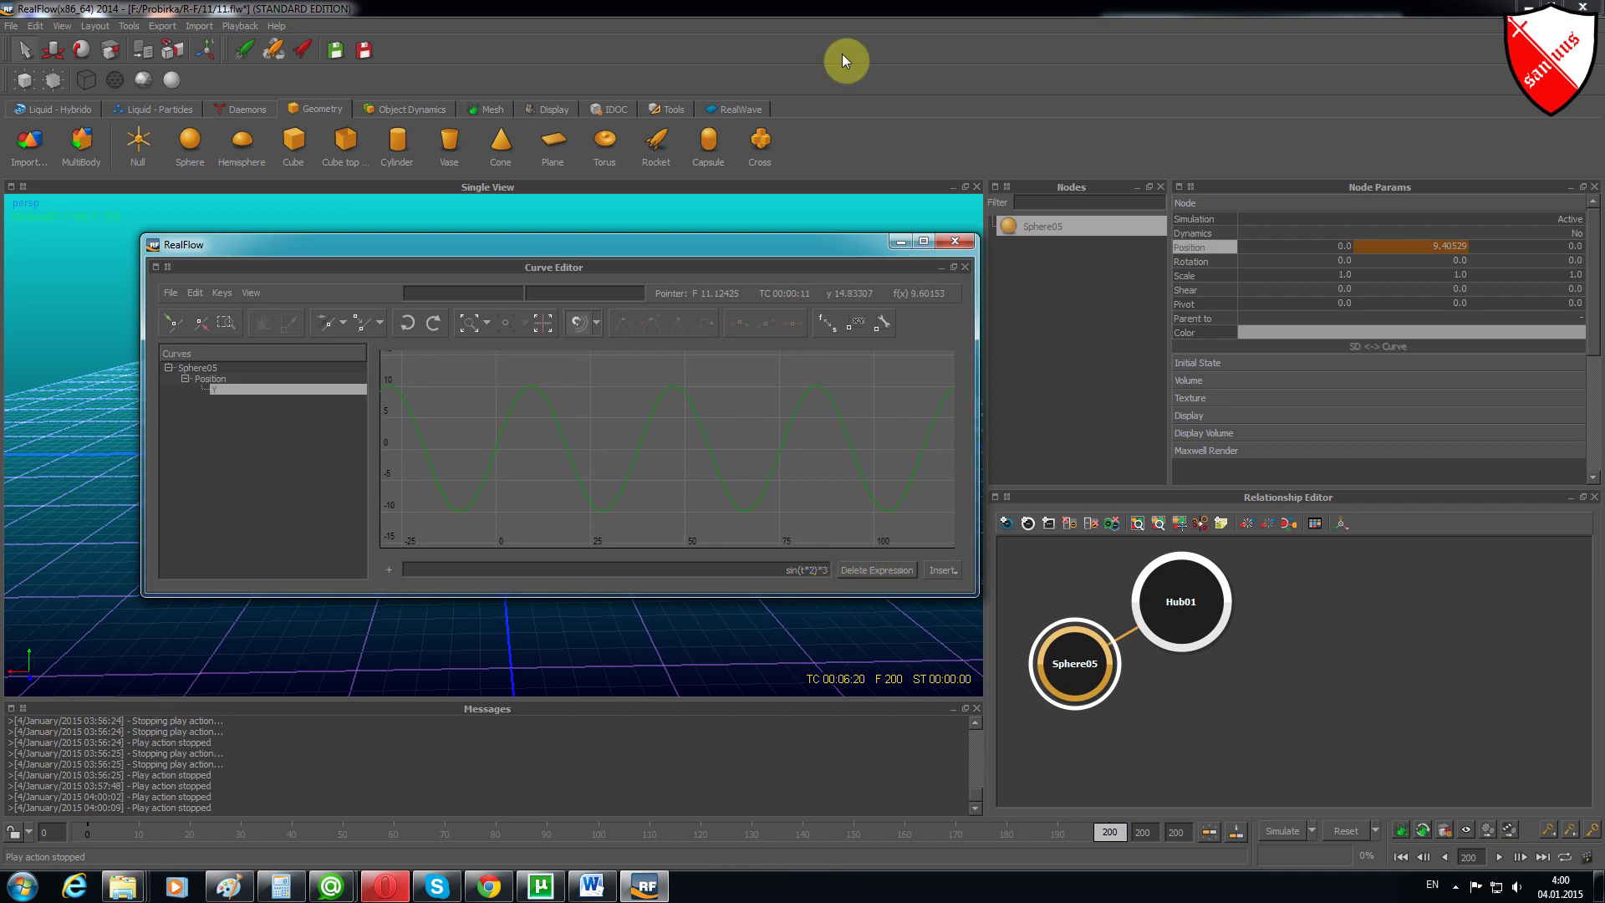
{"action": "left_click", "coordinate": [389, 569]}
{"action": "left_click", "coordinate": [900, 242]}
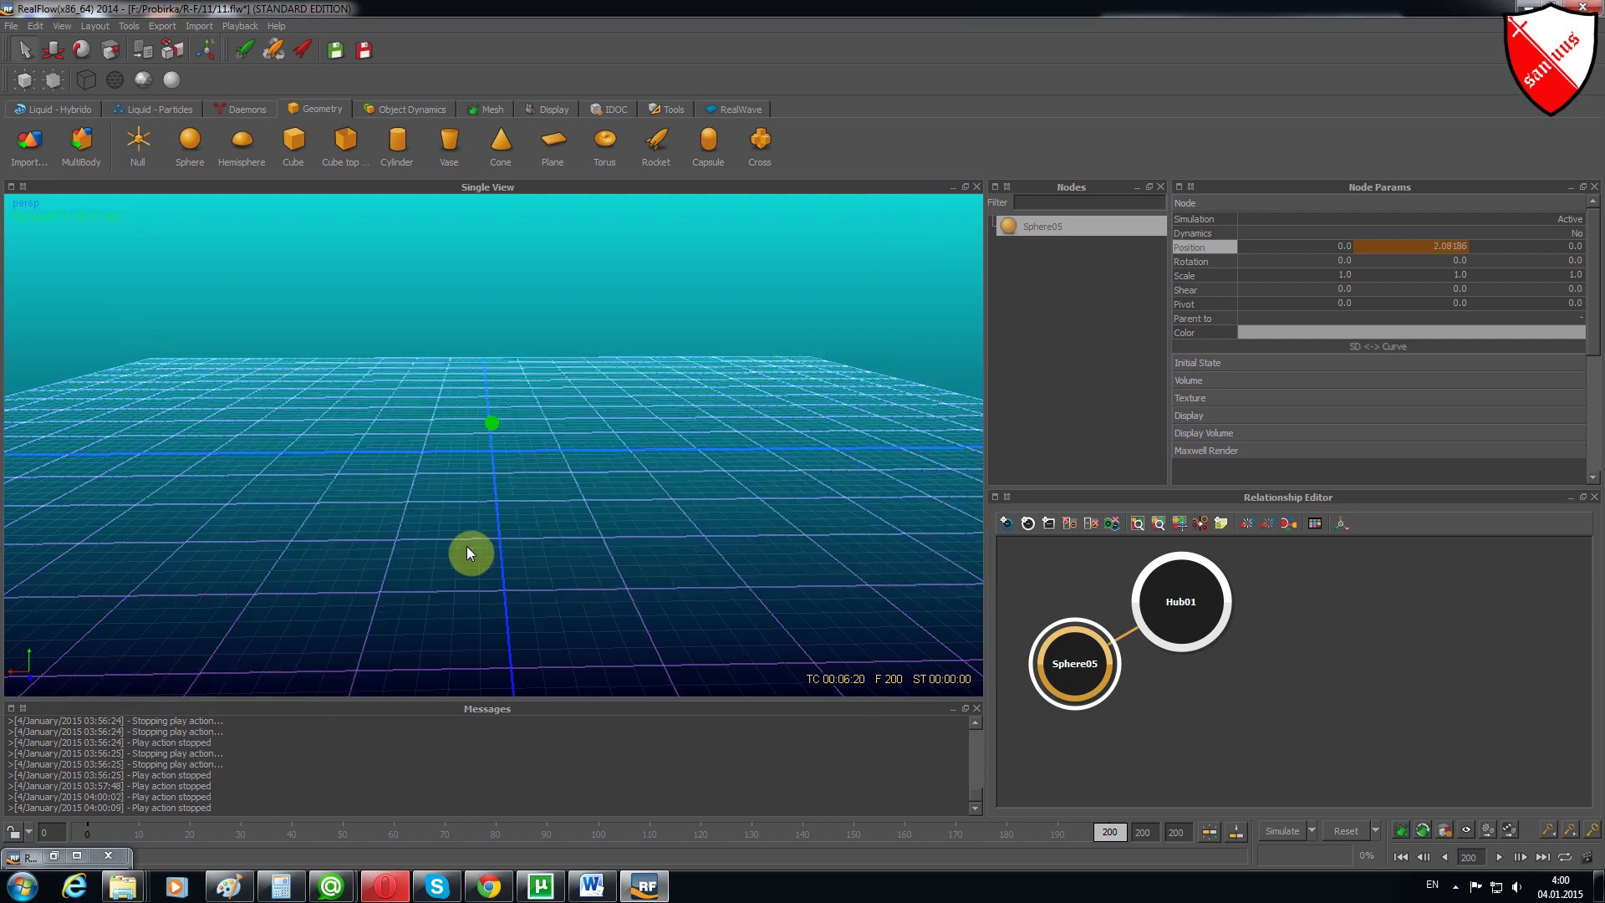
Rewind to frame 0 and play the sin(t*2)*3 motion, stopping near frame 194
{"action": "scroll", "coordinate": [398, 480], "scroll_direction": "up", "scroll_amount": 2}
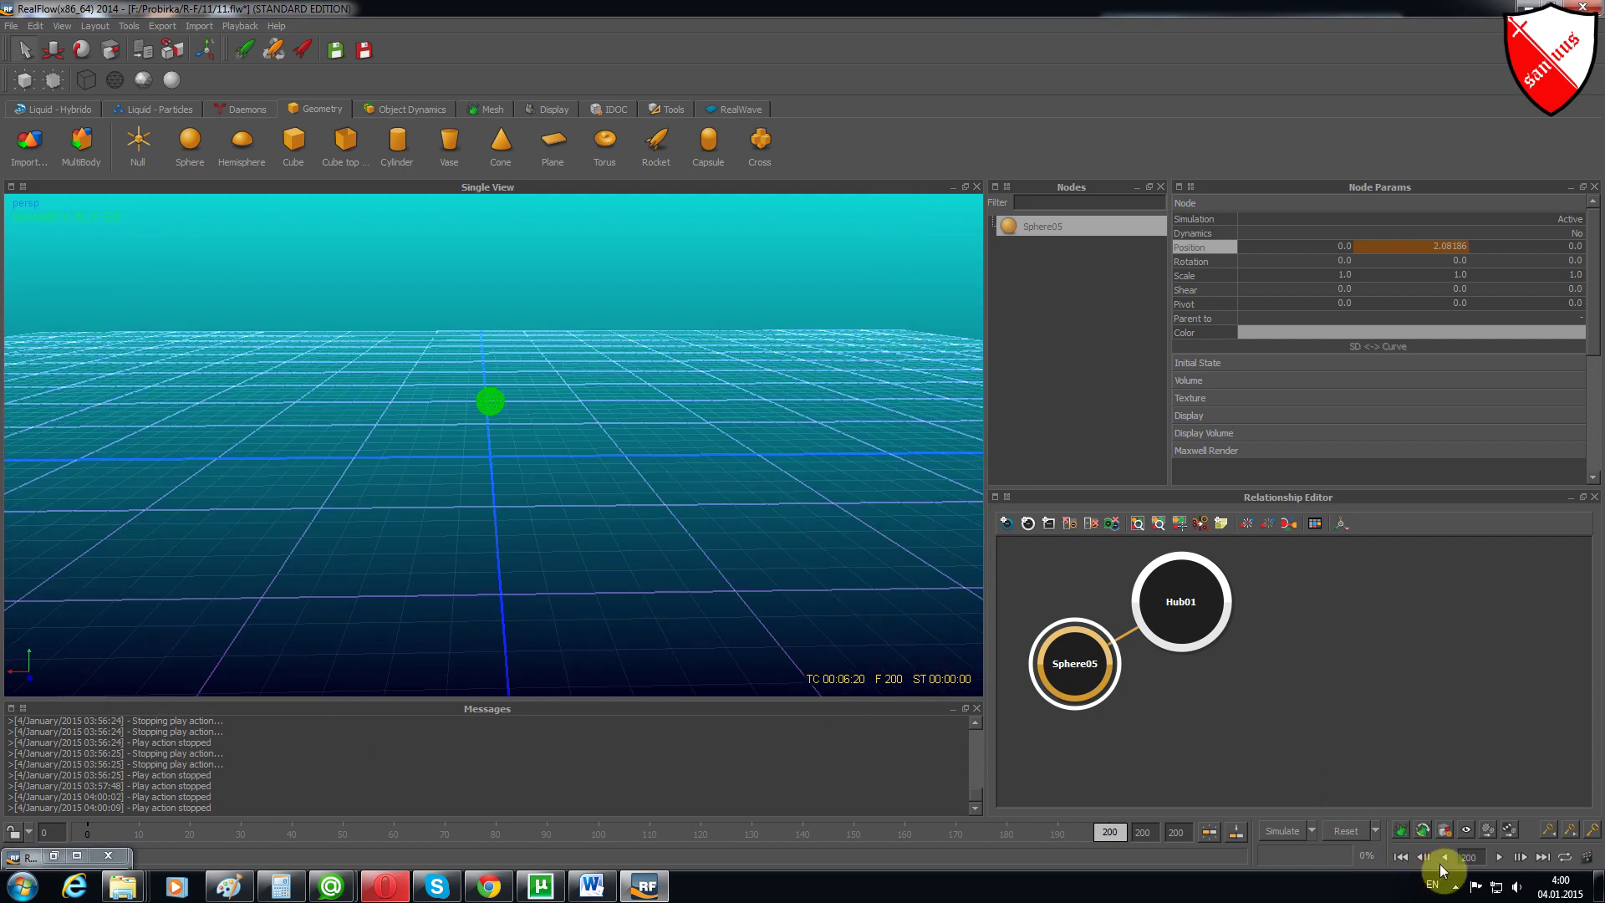
{"action": "left_click", "coordinate": [1399, 858]}
{"action": "left_click", "coordinate": [1497, 857]}
{"action": "left_click", "coordinate": [1407, 854]}
{"action": "left_click", "coordinate": [1498, 857]}
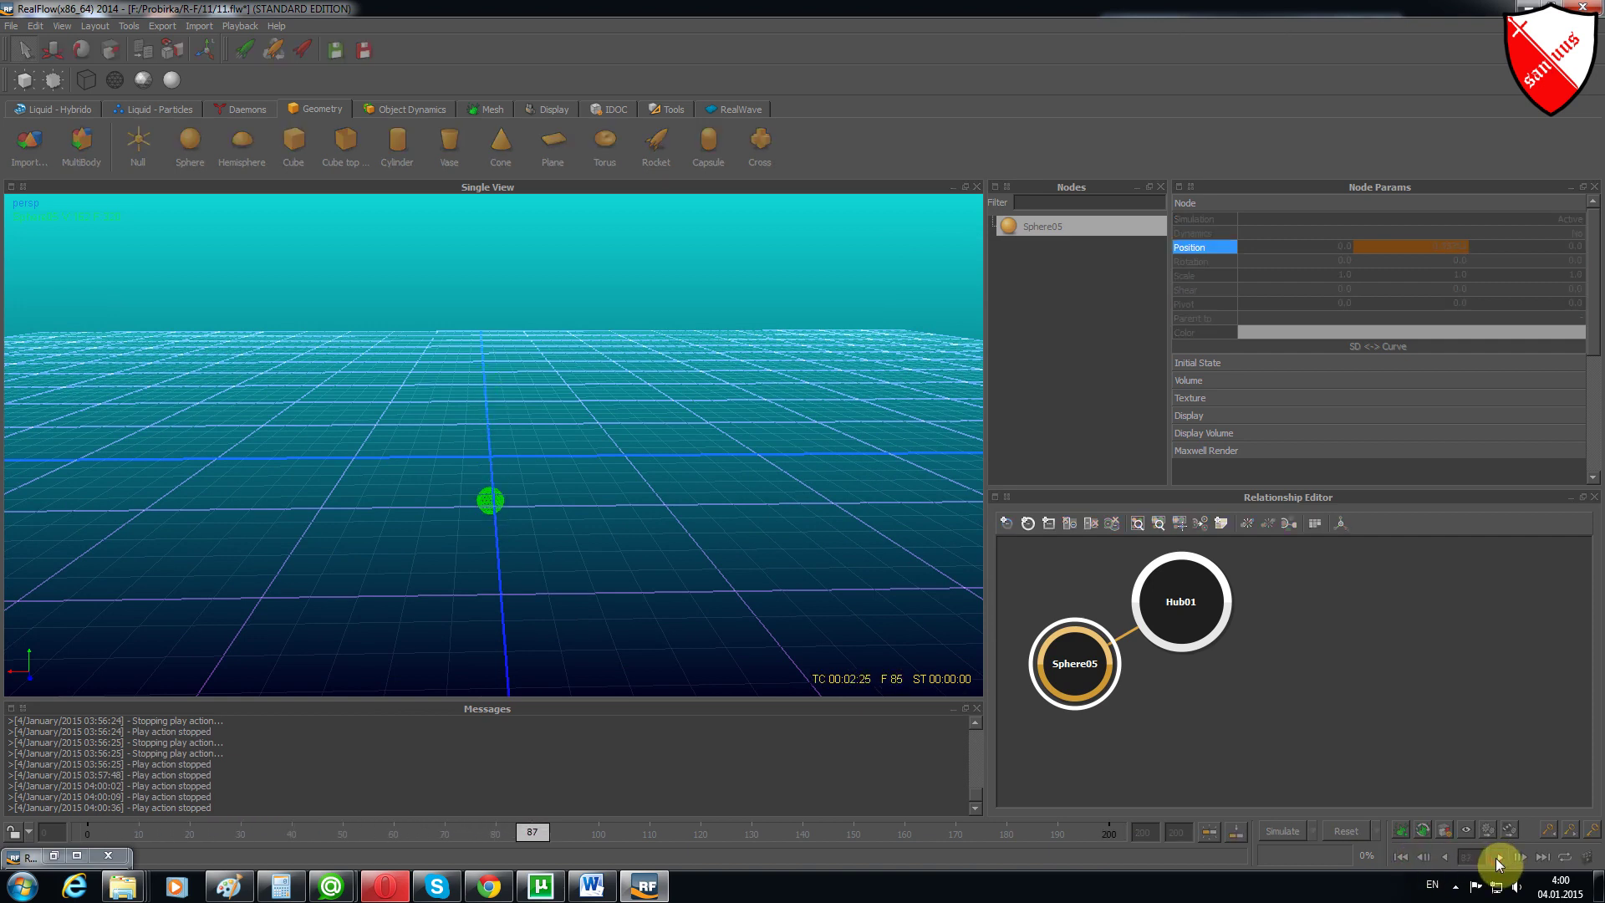
{"action": "left_click", "coordinate": [1496, 857]}
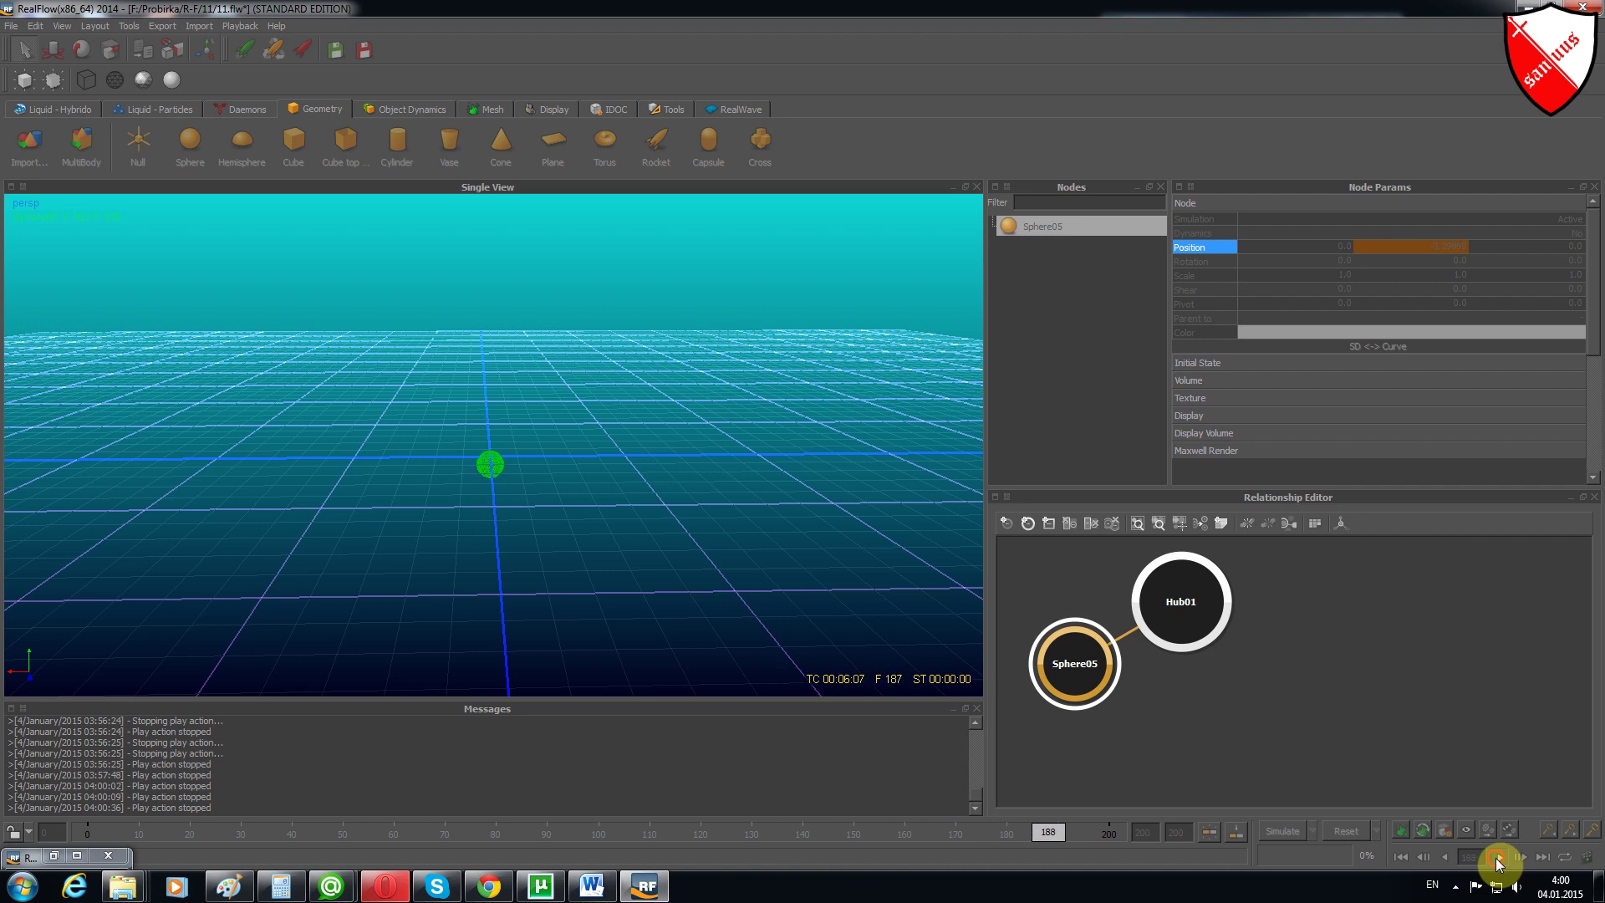
{"action": "left_click", "coordinate": [53, 856]}
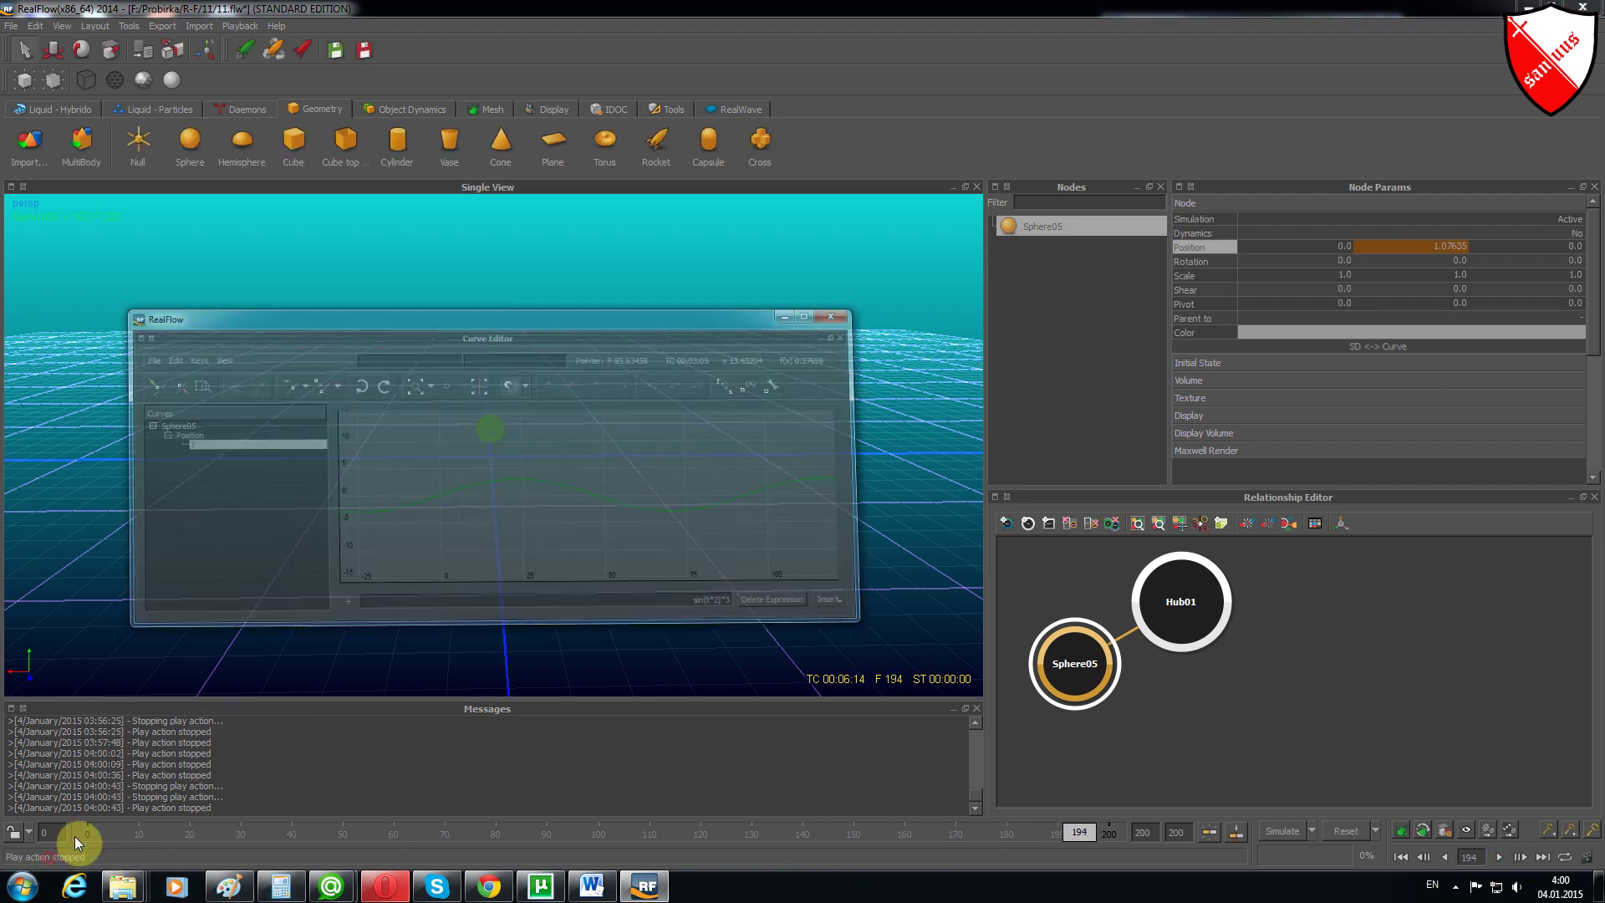
{"action": "left_click", "coordinate": [953, 575]}
{"action": "mouse_move", "coordinate": [974, 588]}
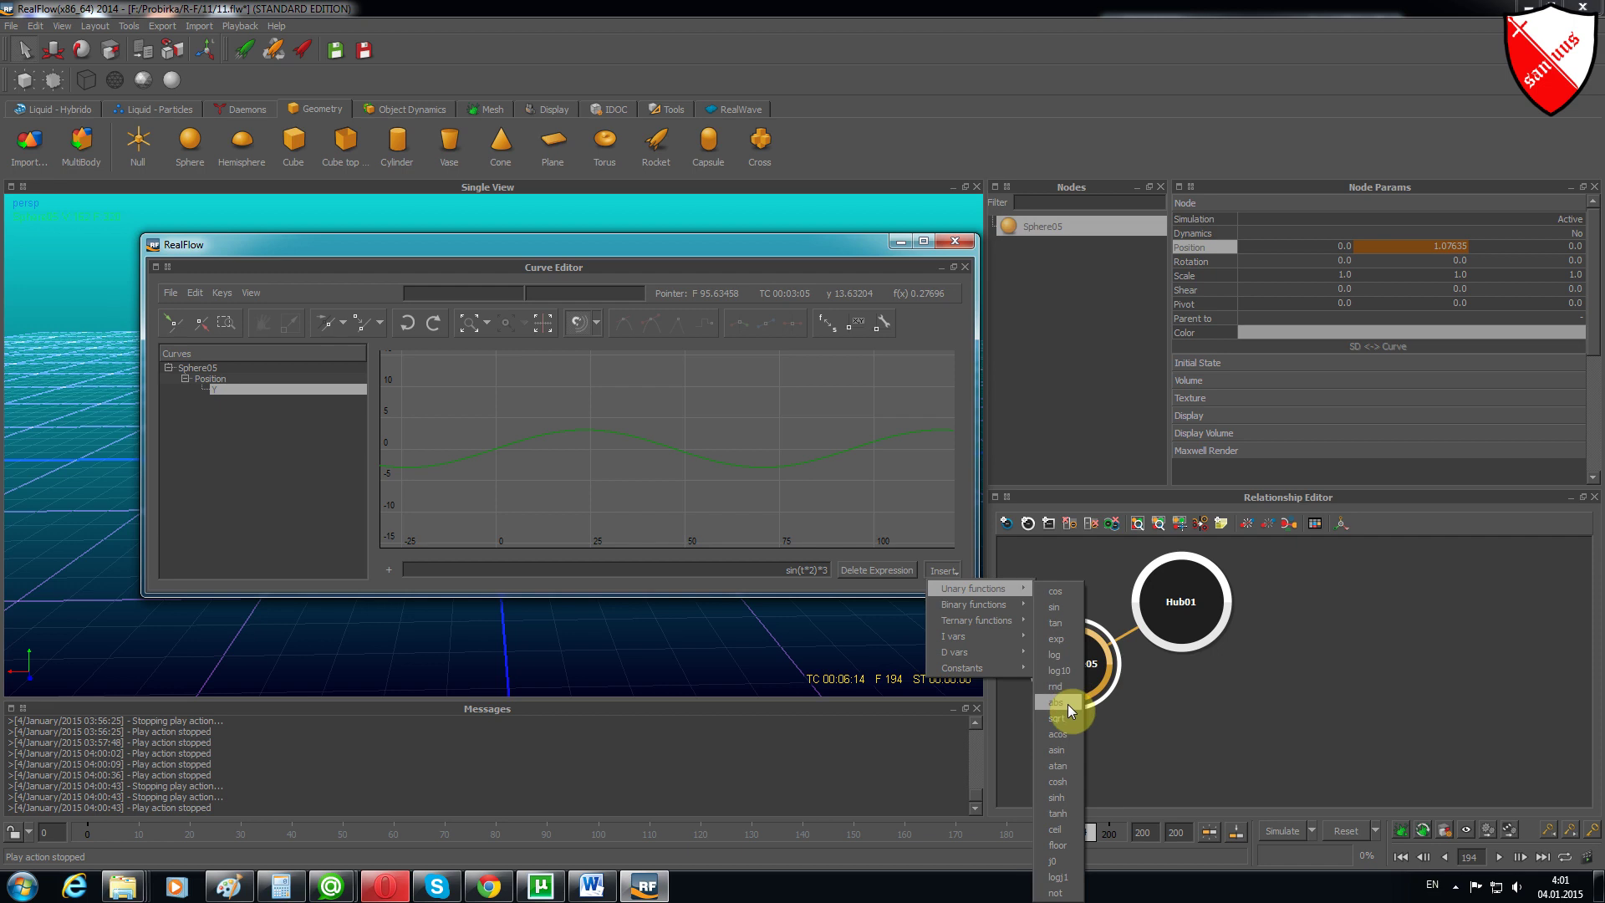
{"action": "left_click", "coordinate": [1067, 704]}
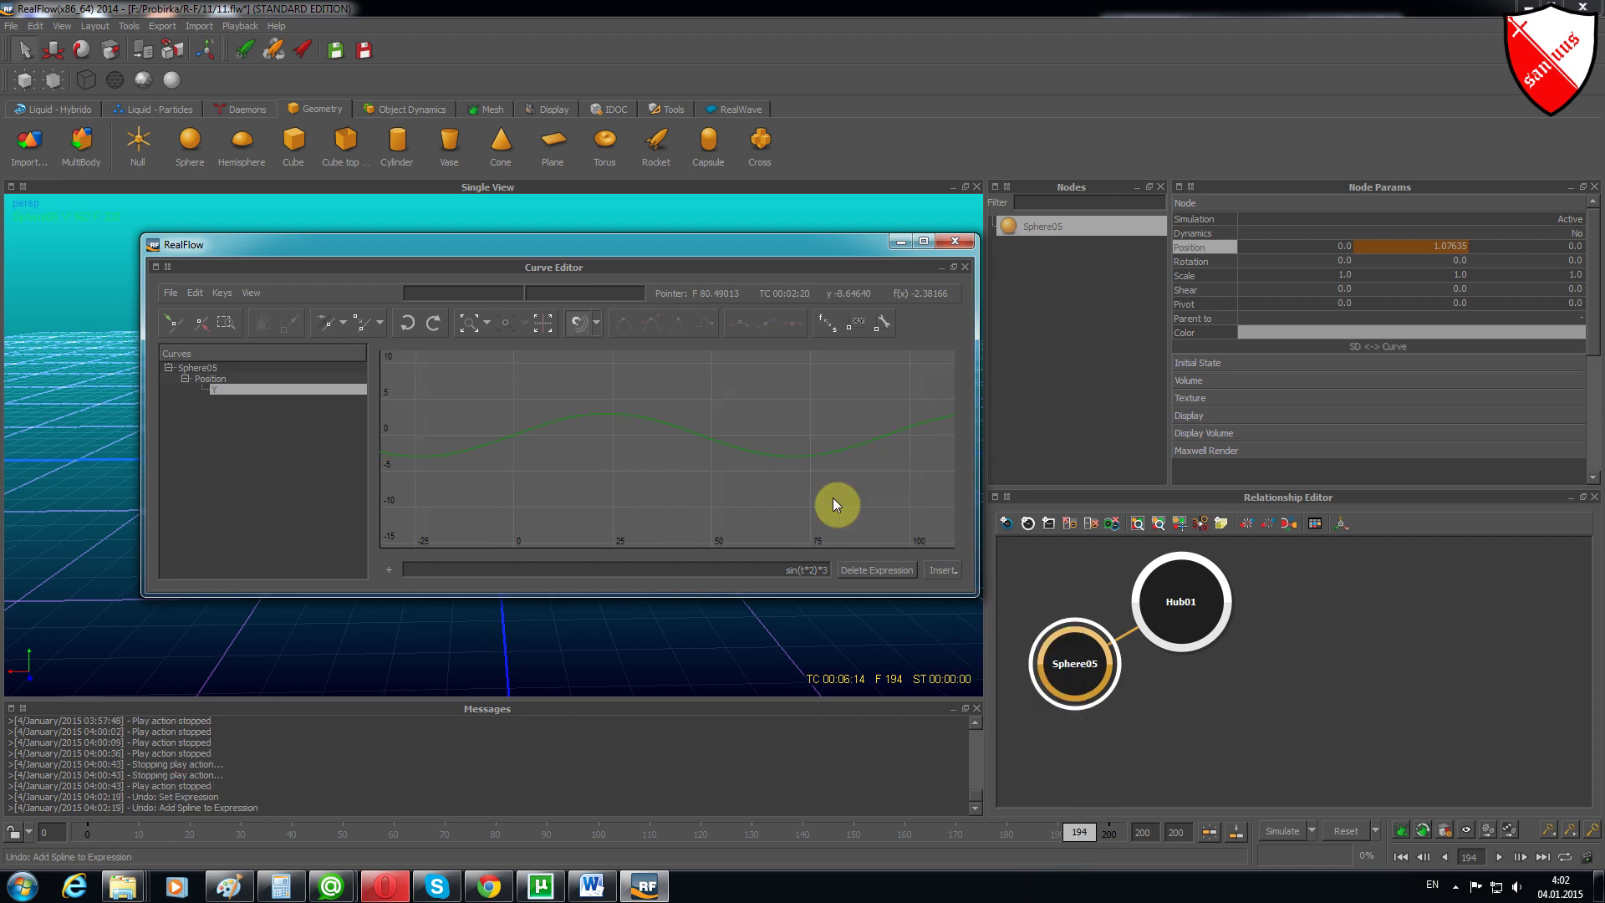